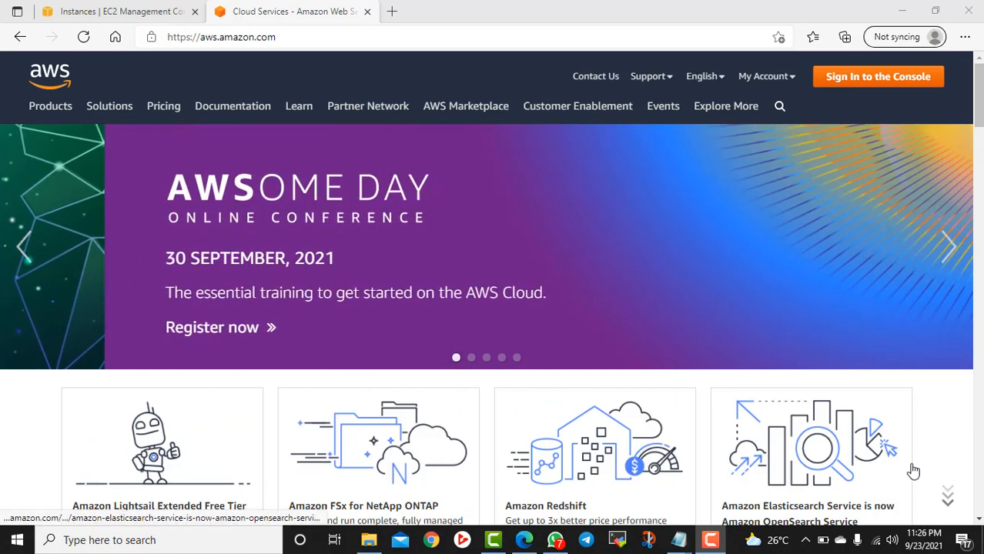
- Switch to the EC2 Instances page, open a blank Notepad window and write the heading "Spot Instances"
left_click(118, 11)
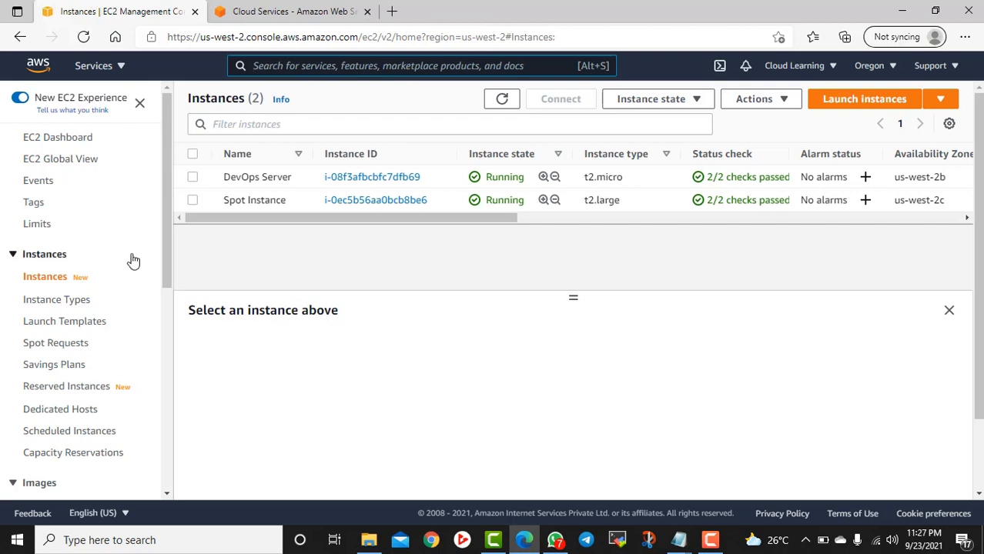
right_click(21, 543)
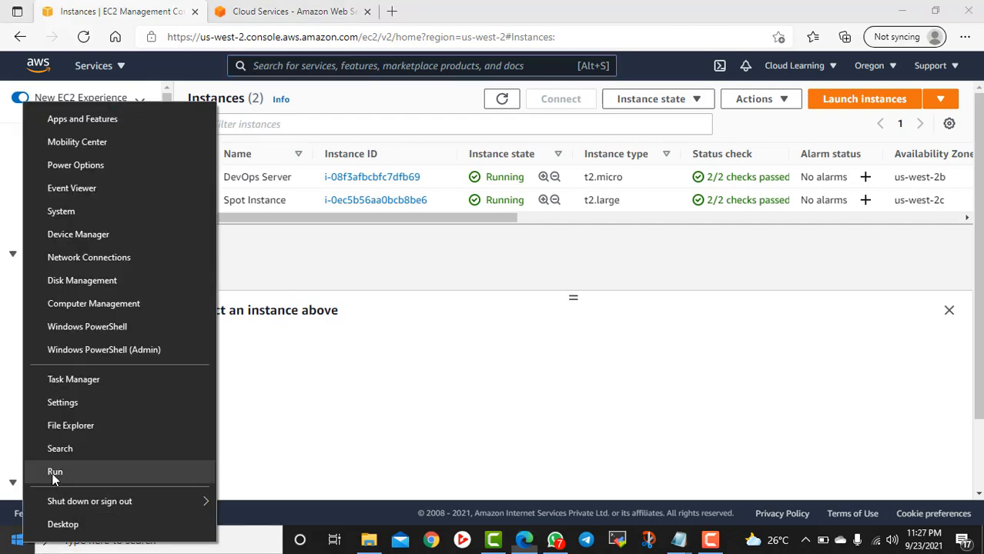
left_click(54, 479)
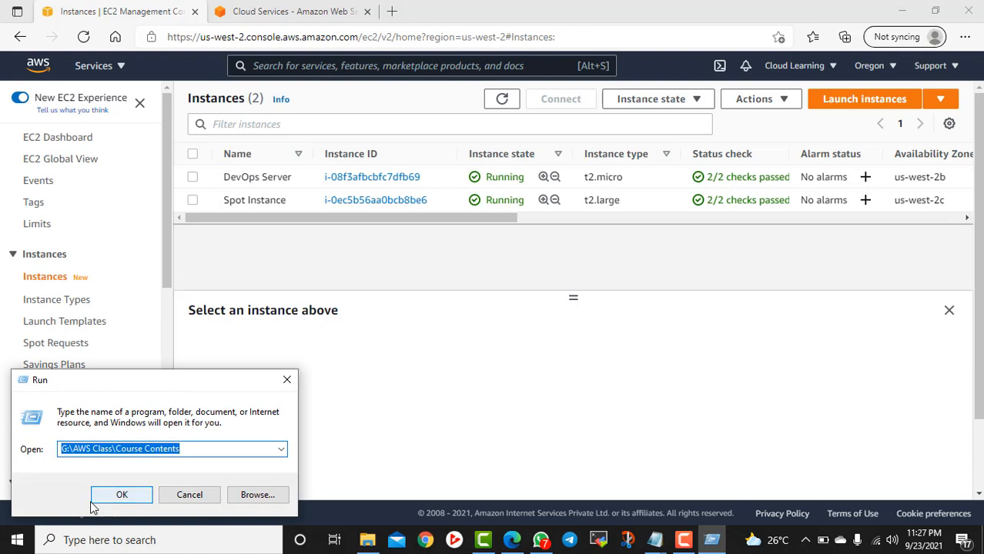
type("notepad")
key("Return")
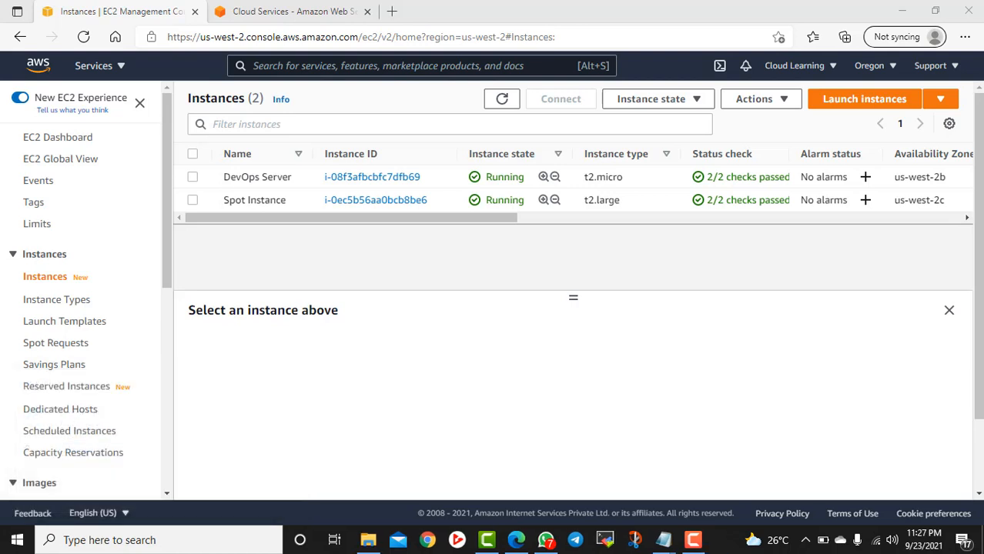
type("Sp")
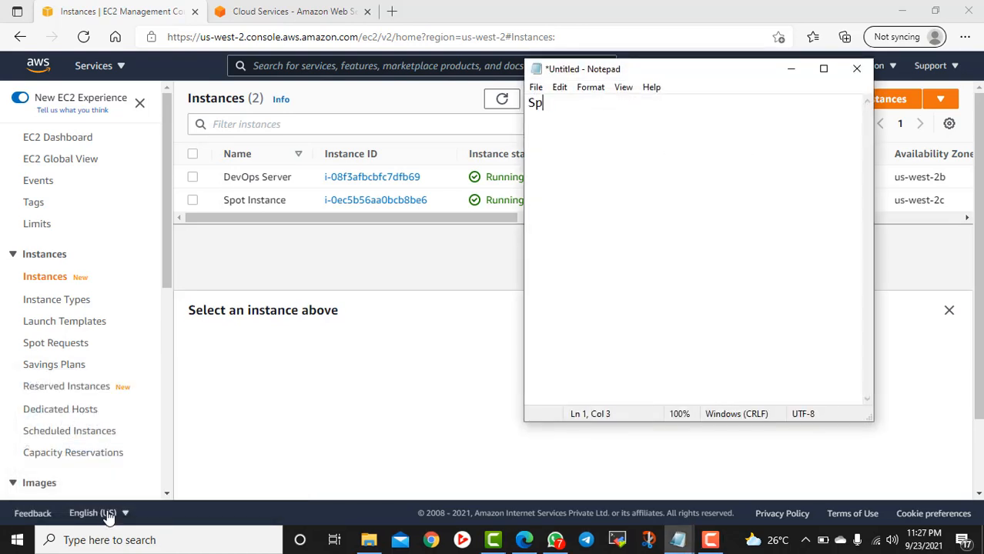
type("ot Instances")
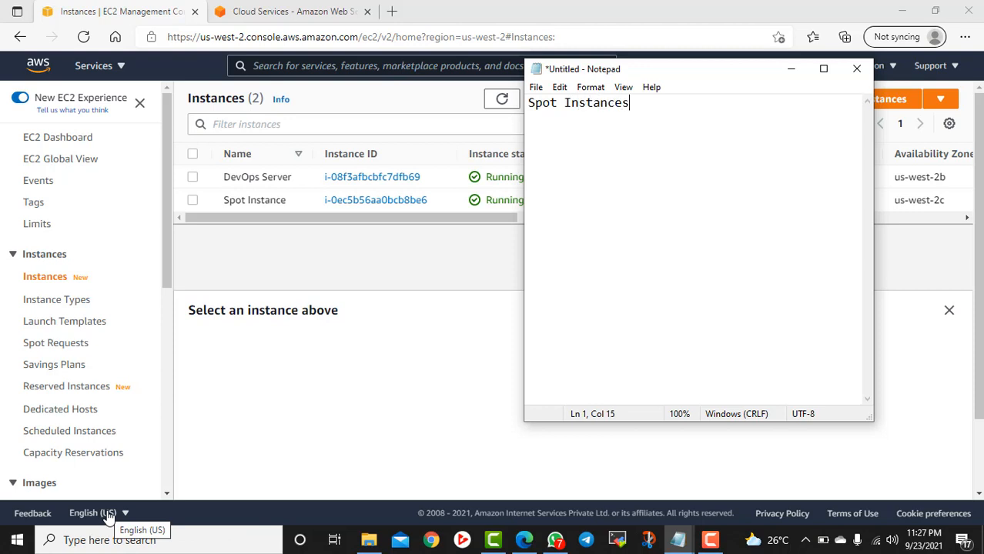
- Below the heading, leave a blank line and add the note "1. It is based on the bid price."
key("Return")
key("Return")
key("BackSpace")
key("BackSpace")
type("1. It is based onth")
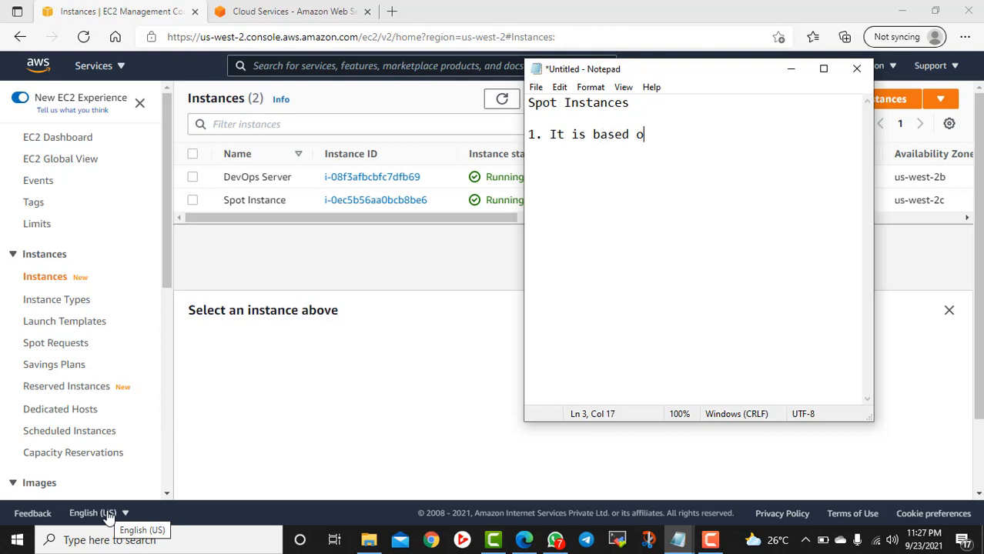
key("BackSpace")
key("BackSpace")
type("the bid")
key("BackSpace")
type("id ")
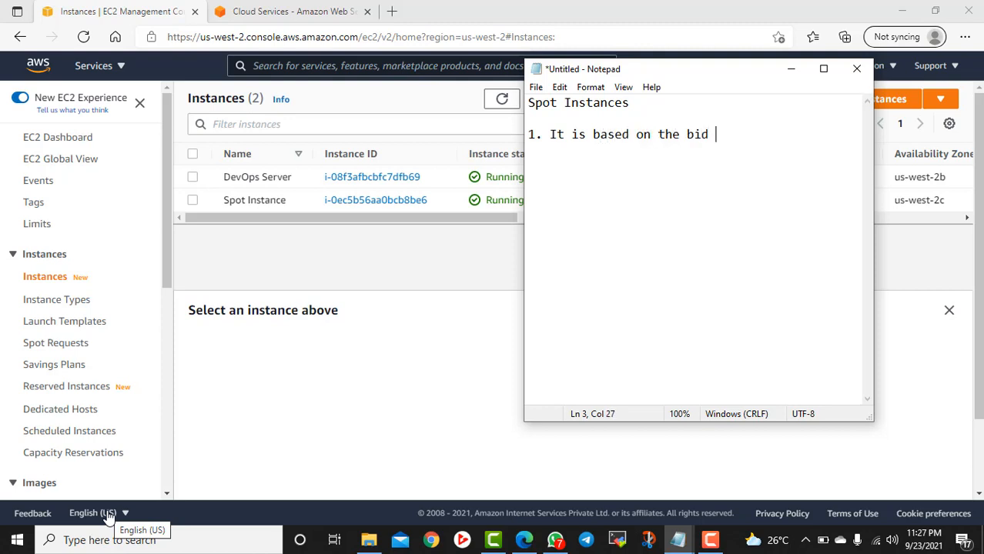
type("price.")
- Add the note "2. It is cheaper approxmiately upto 70% compare to on demand instances." and minimize Notepad
key("Return")
type("2. It is")
key("BackSpace")
key("BackSpace")
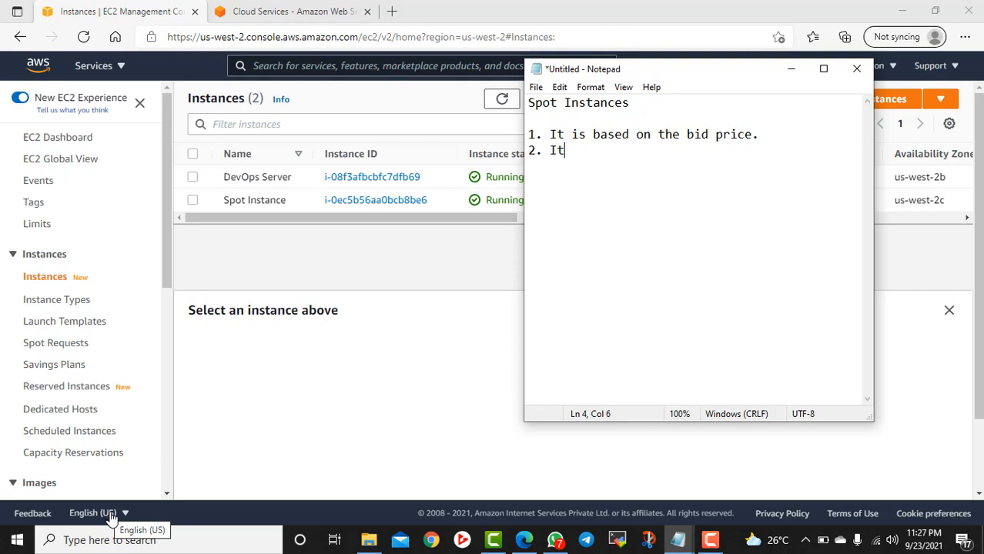
type("is cheaper ")
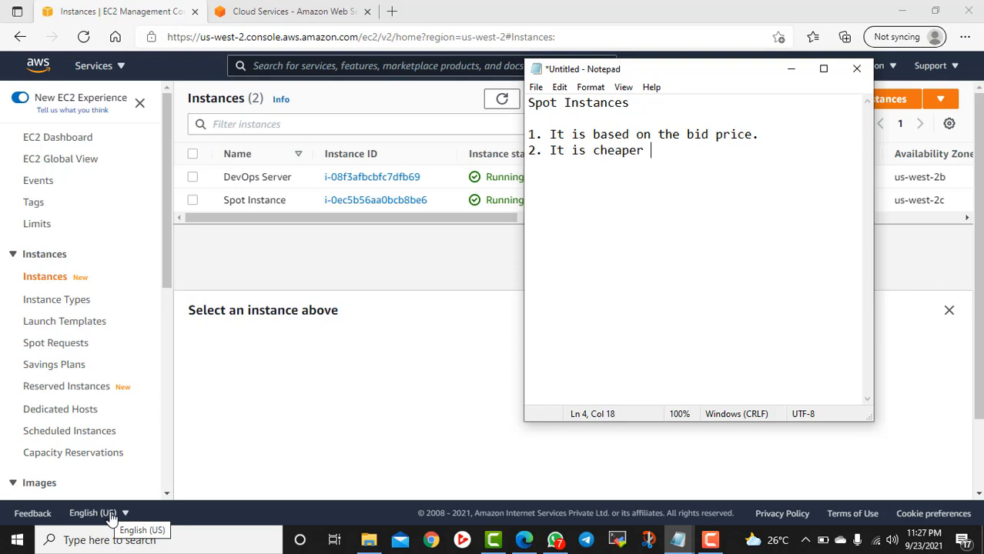
type("approxmiat")
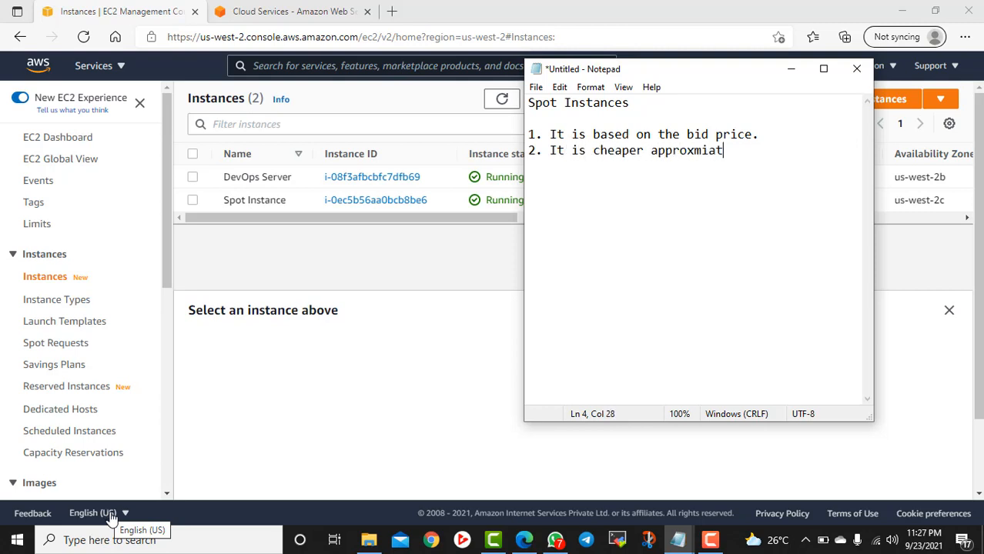
type("ely upto 70% ")
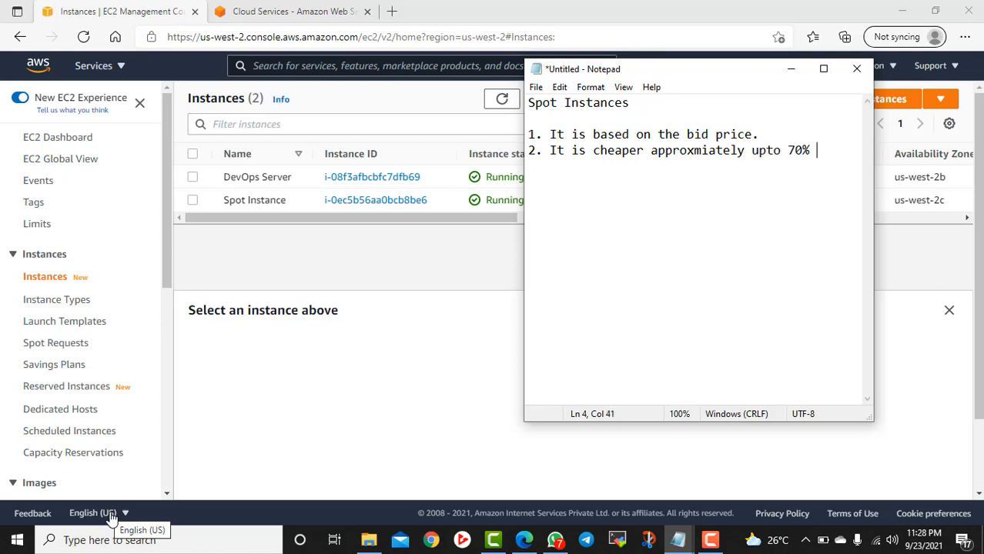
type("compare toon")
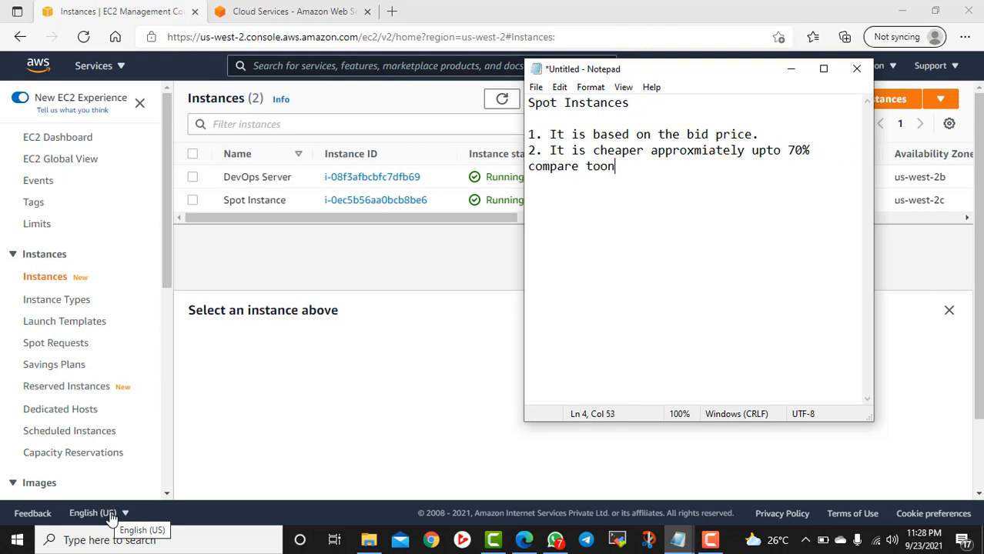
key("BackSpace")
key("BackSpace")
type("ond")
key("BackSpace")
key("BackSpace")
type("demand instances")
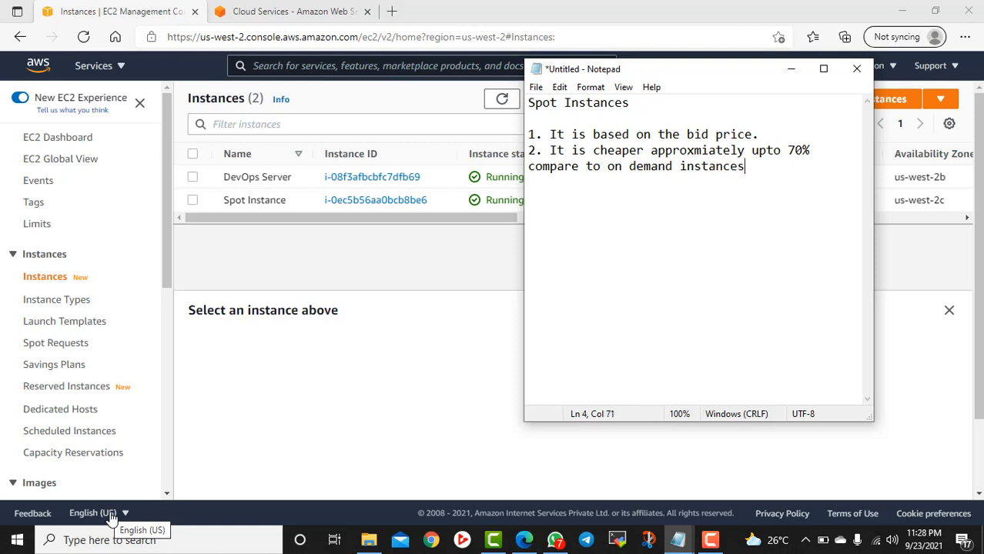
type(".")
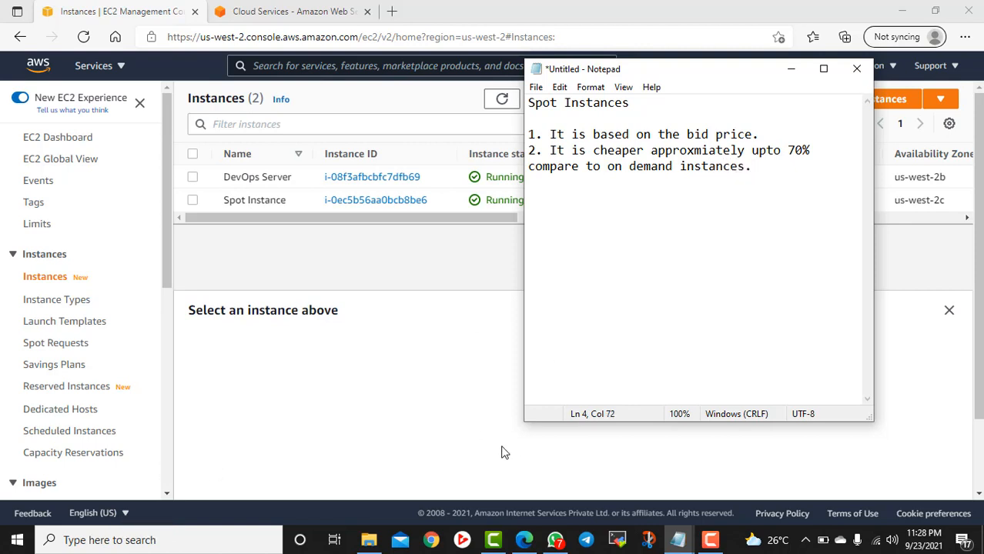
left_click(789, 77)
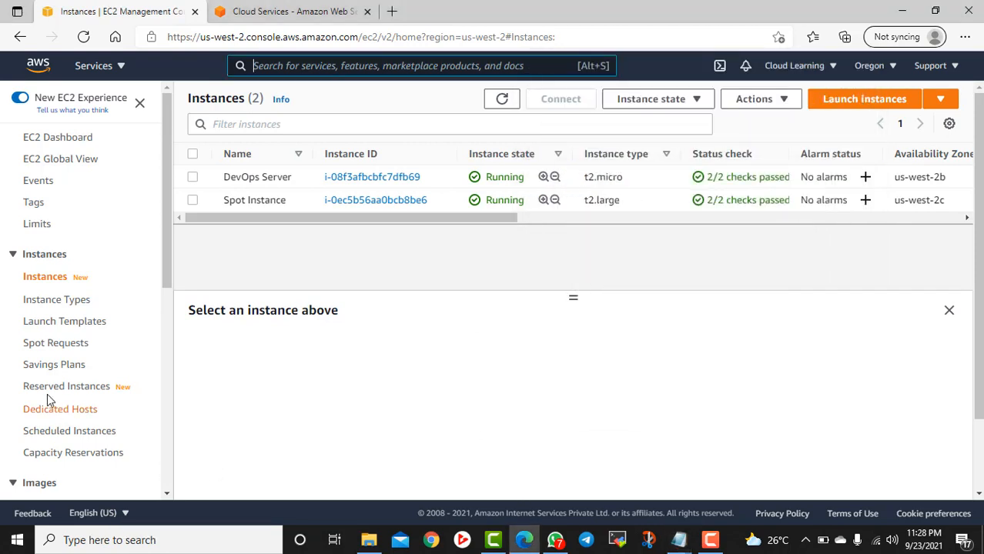
- Start launching a new EC2 instance from the Microsoft Windows Server 2019 Base image
left_click(877, 106)
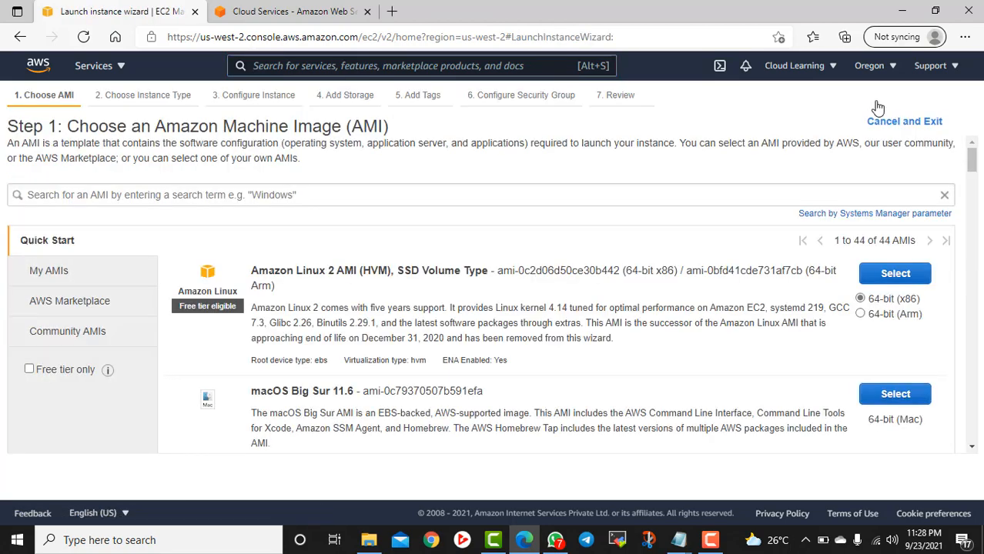
scroll(644, 271, "down", 1)
scroll(642, 271, "down", 6)
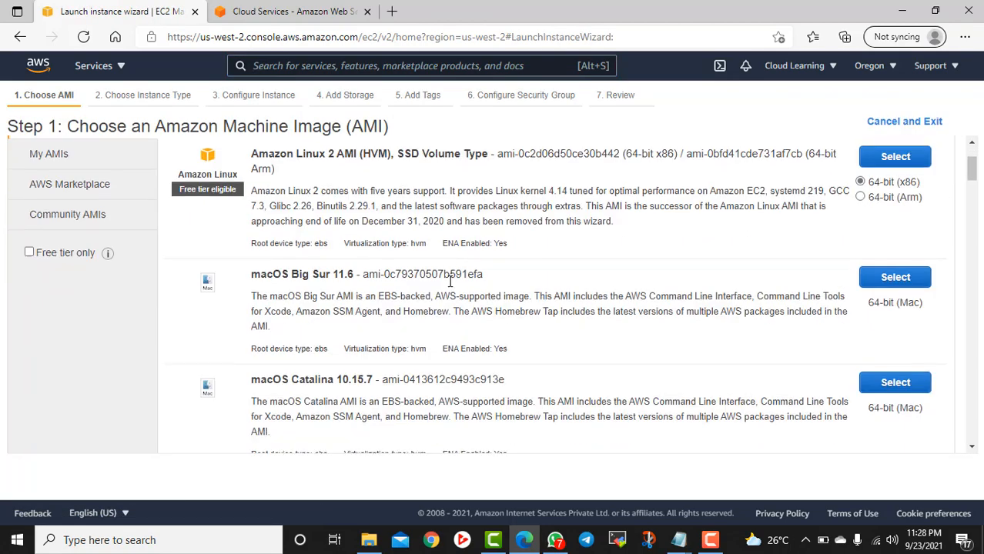
scroll(499, 331, "down", 3)
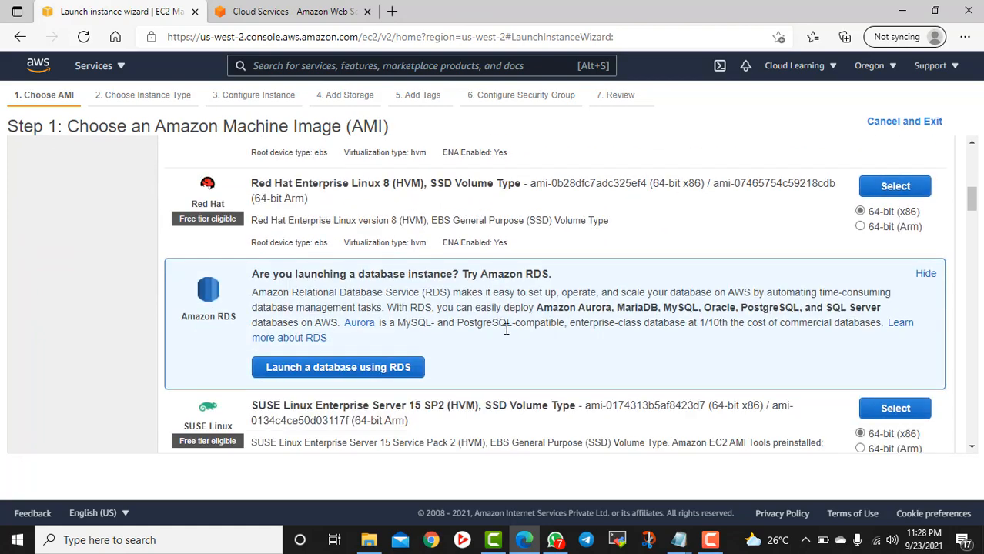
scroll(500, 335, "up", 3)
scroll(508, 339, "down", 6)
scroll(512, 343, "down", 3)
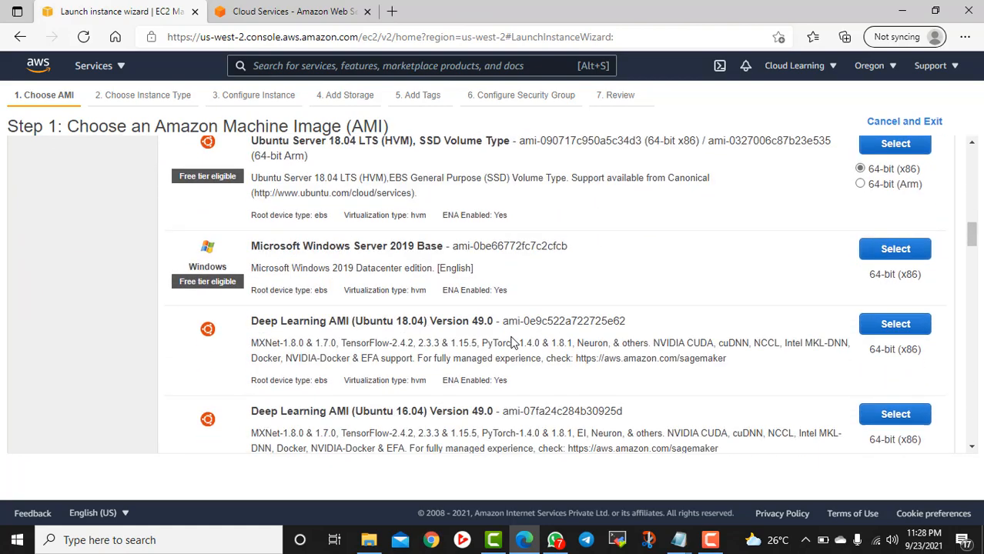
left_click(885, 249)
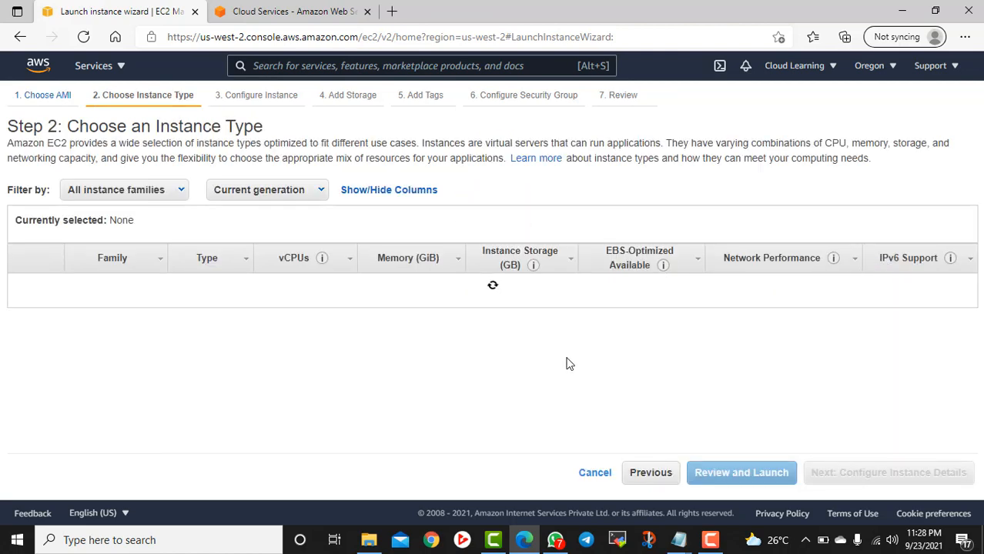
- Choose the t2.large instance type and proceed to configuring the instance details
scroll(562, 367, "down", 2)
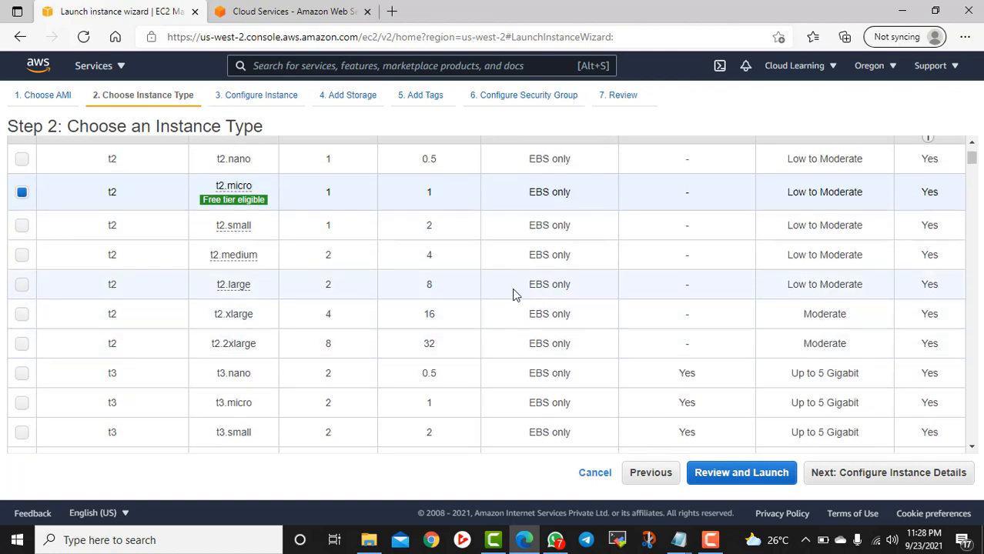
left_click(21, 285)
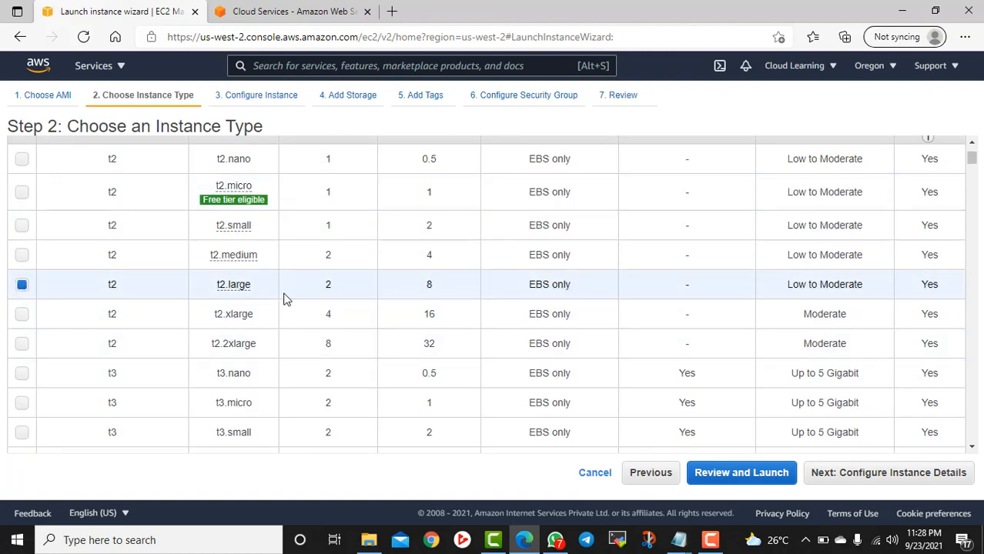
scroll(431, 257, "up", 2)
scroll(443, 380, "down", 1)
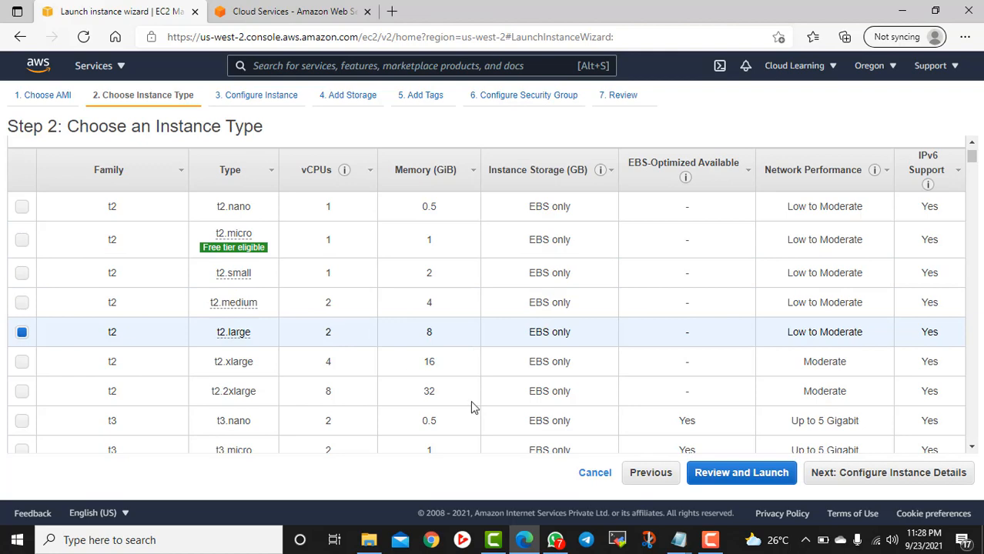
left_click(872, 477)
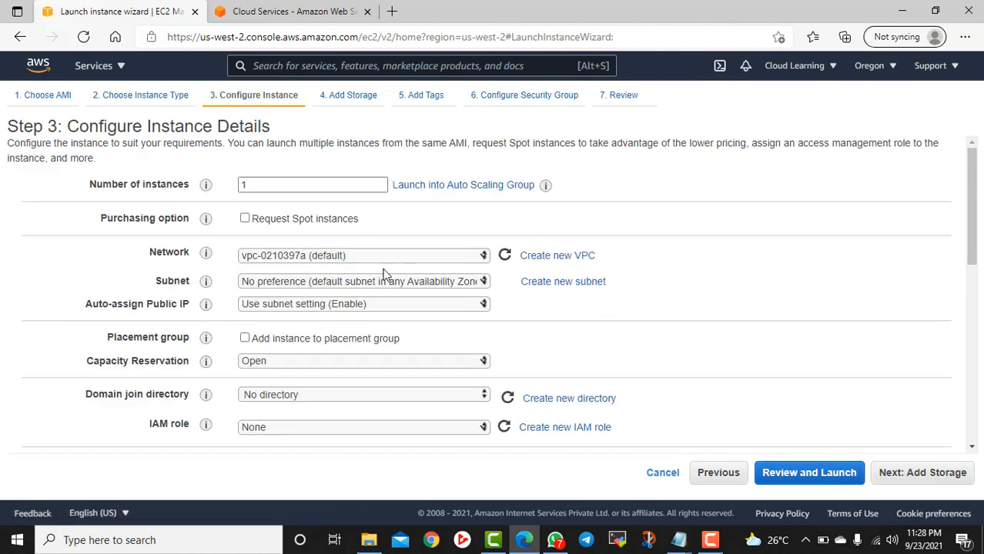
- Request Spot instances as the purchasing option for the new instance
scroll(387, 293, "down", 1)
scroll(388, 304, "up", 1)
scroll(388, 316, "down", 1)
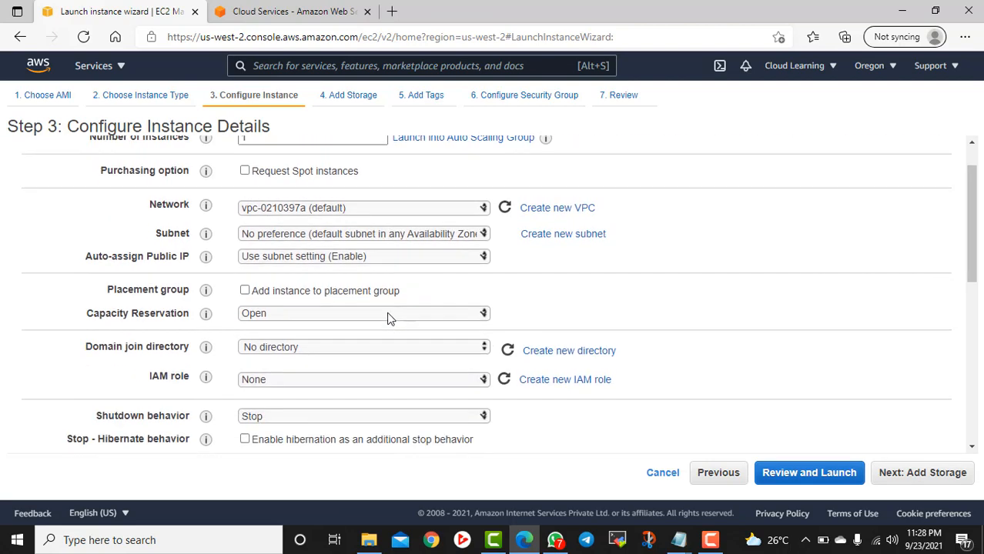
scroll(388, 321, "down", 1)
scroll(388, 312, "up", 2)
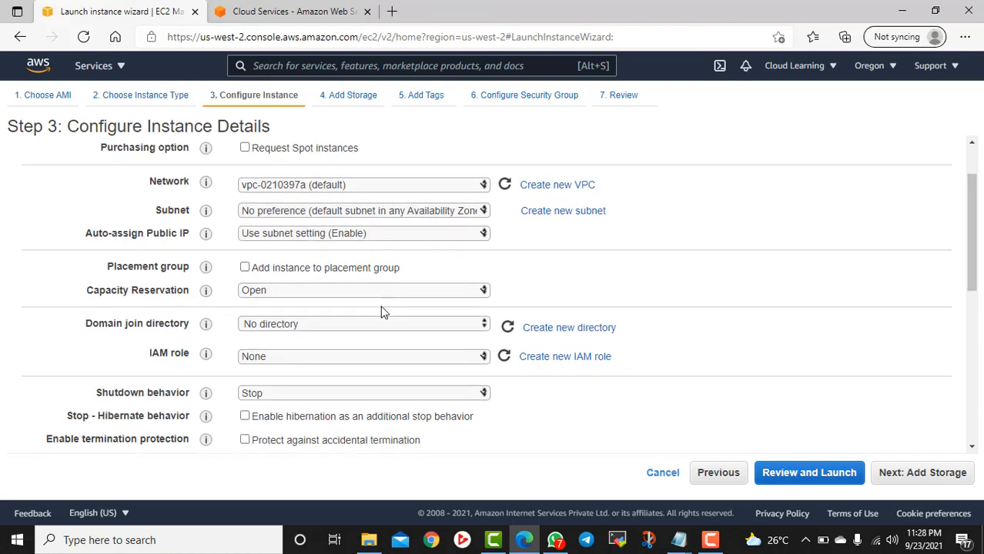
left_click(245, 219)
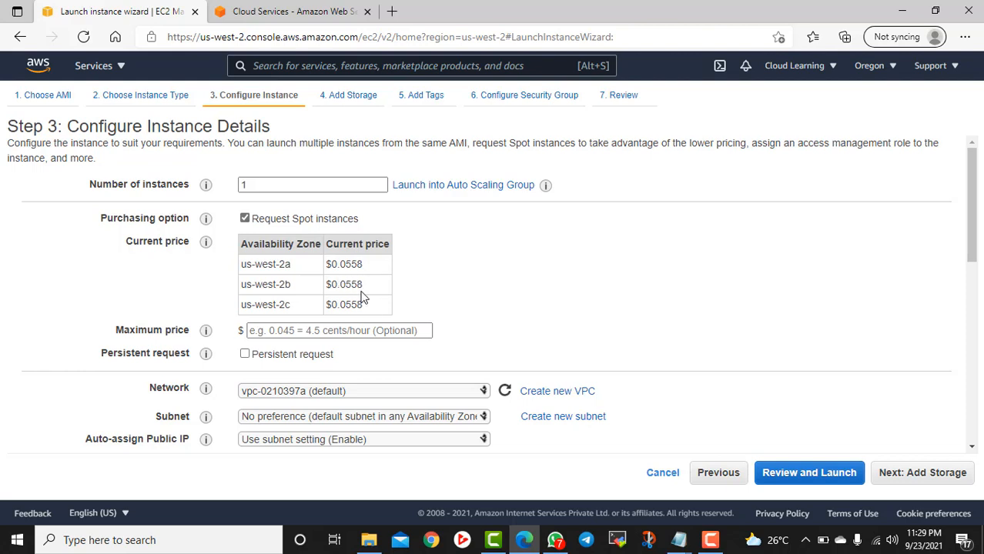
- Set the Spot request's maximum price to $0.050 and make the request persistent
left_click_drag(363, 286, 316, 289)
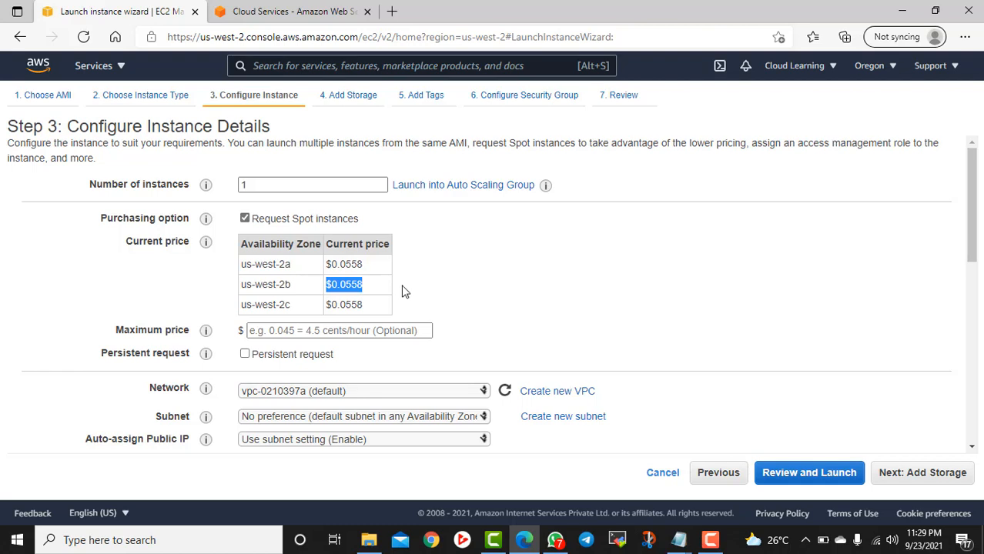
left_click(375, 301)
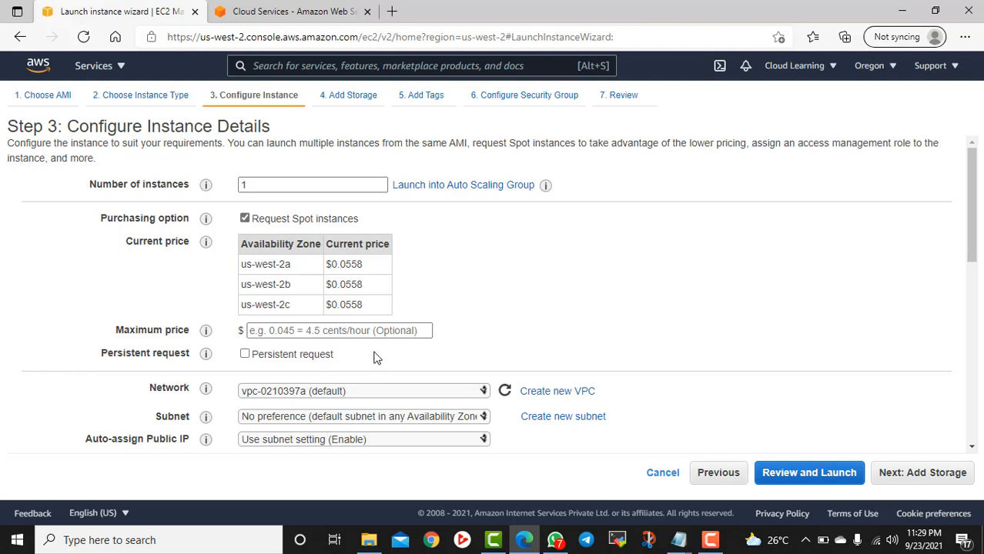
left_click(286, 337)
left_click_drag(363, 286, 332, 285)
left_click(423, 298)
left_click_drag(370, 284, 336, 285)
left_click(297, 330)
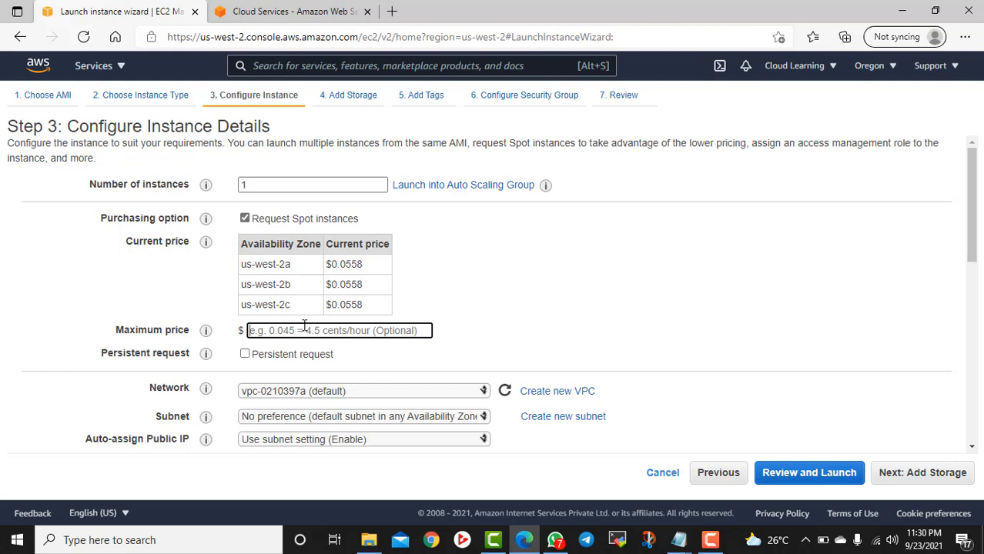
type("0.")
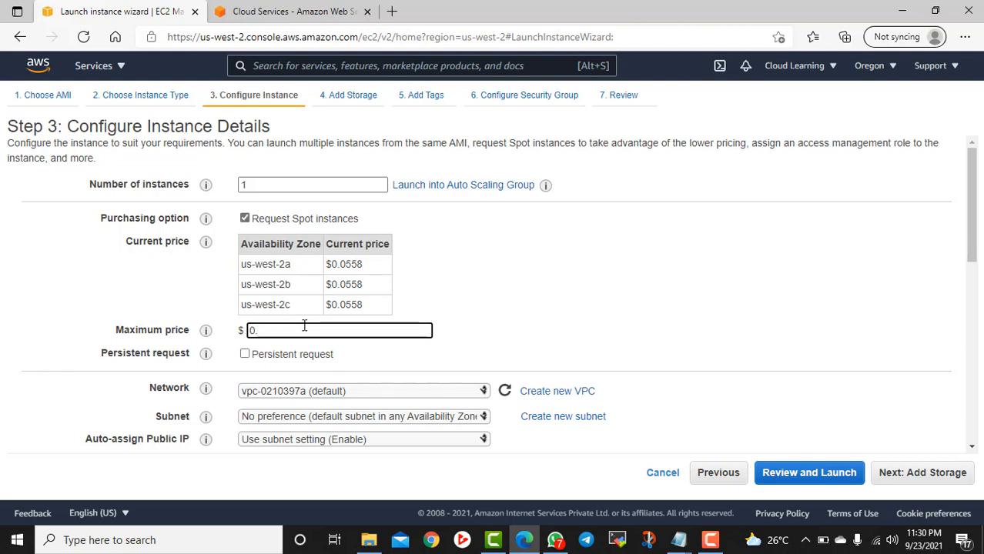
type("050")
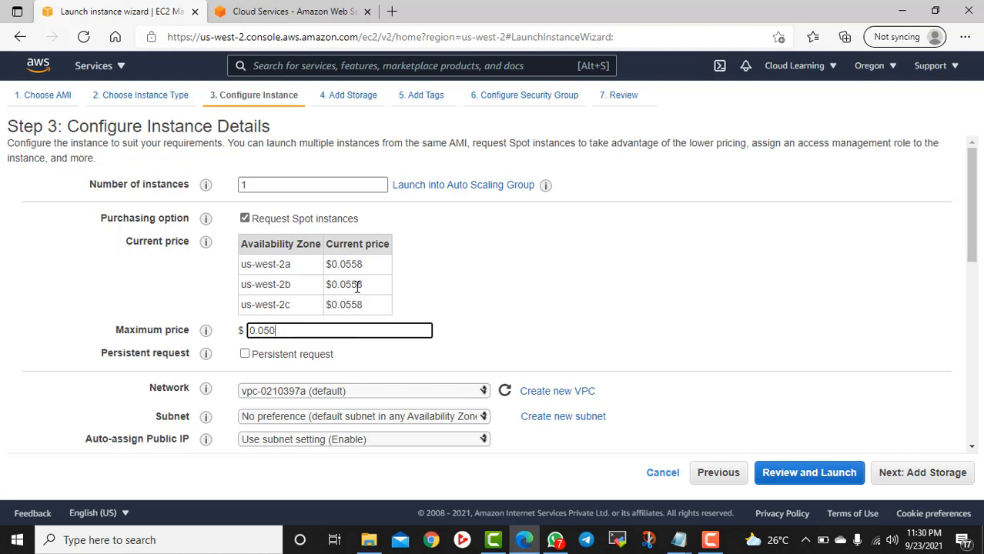
left_click(245, 355)
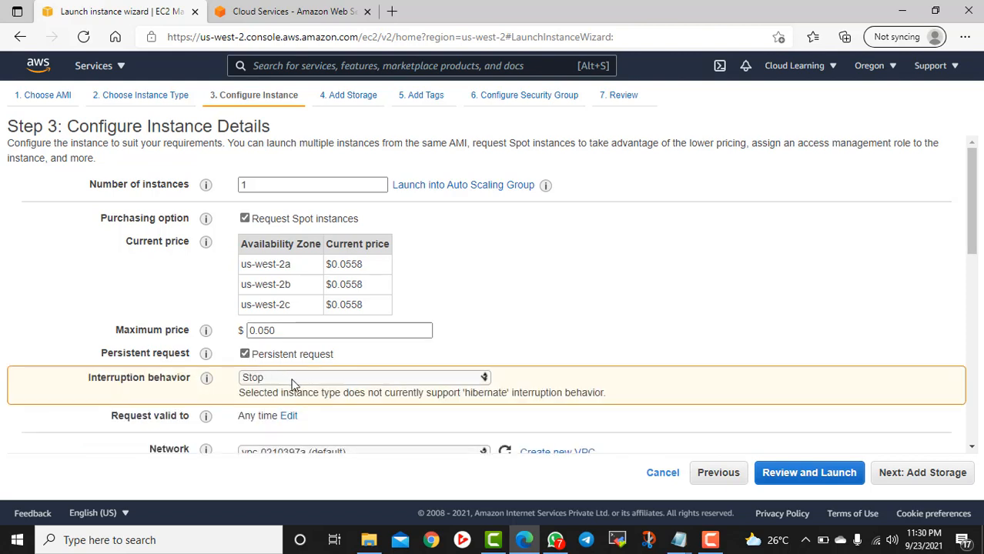
key("XF86MonBrightnessUp")
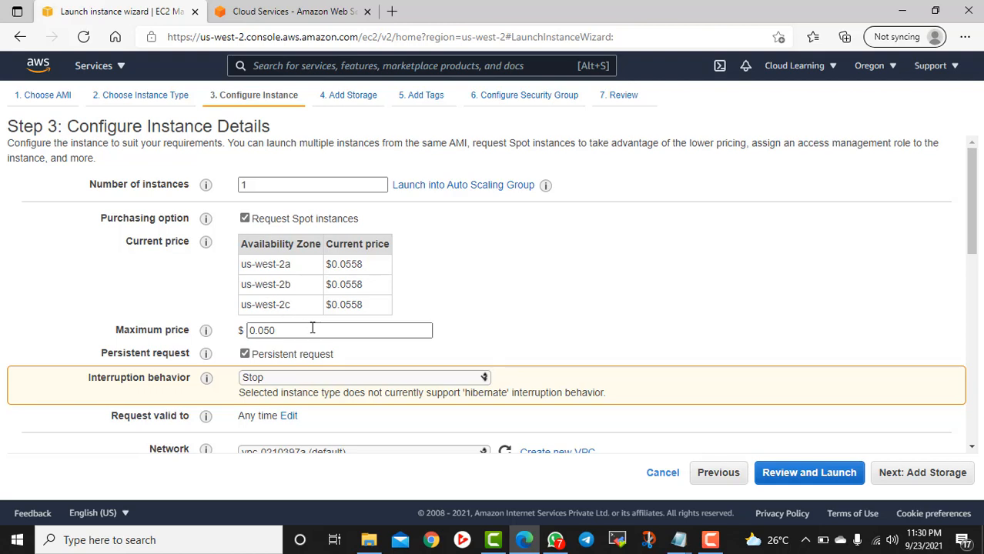
- Turn off the persistent request option for the Spot instance
left_click(377, 330)
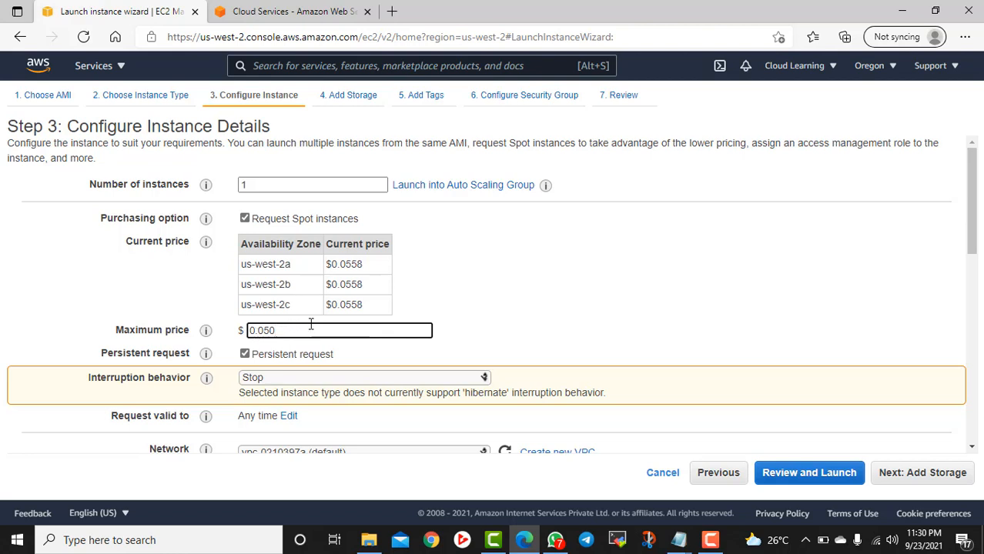
key("XF86MonBrightnessUp")
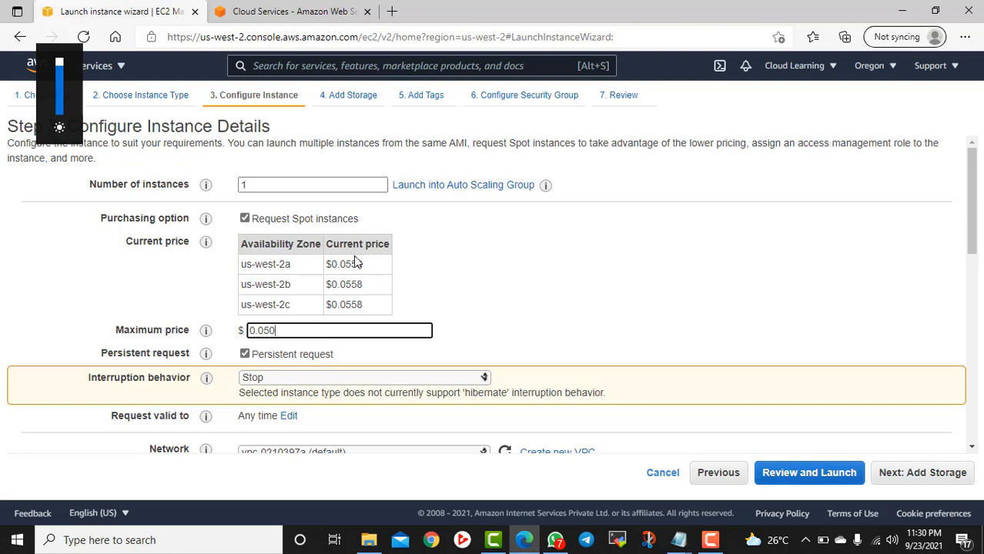
scroll(496, 300, "down", 2)
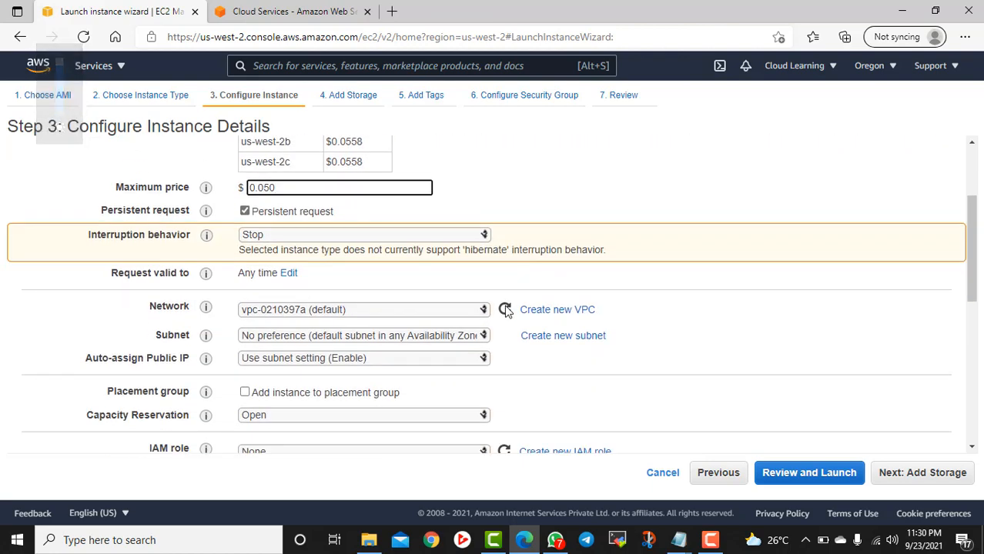
scroll(445, 272, "up", 2)
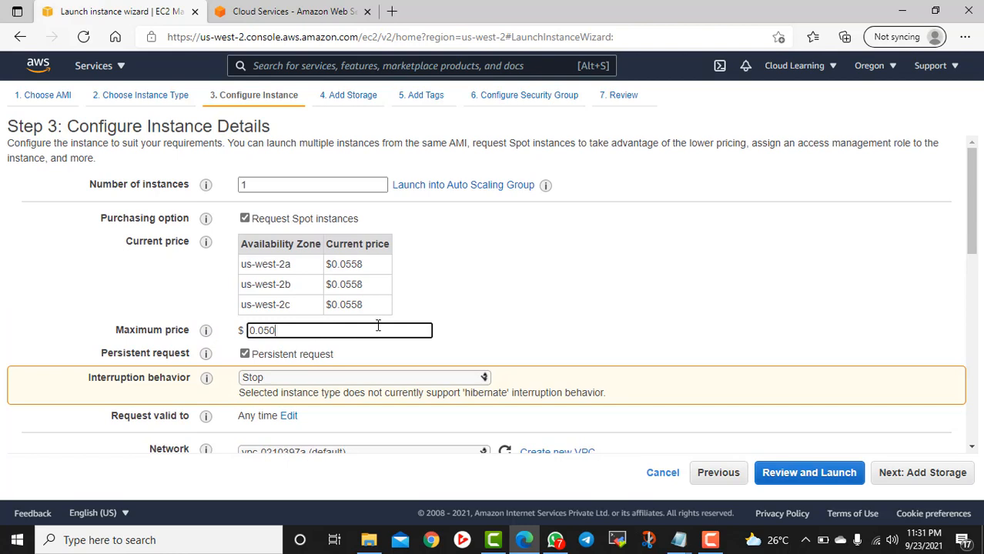
left_click(245, 355)
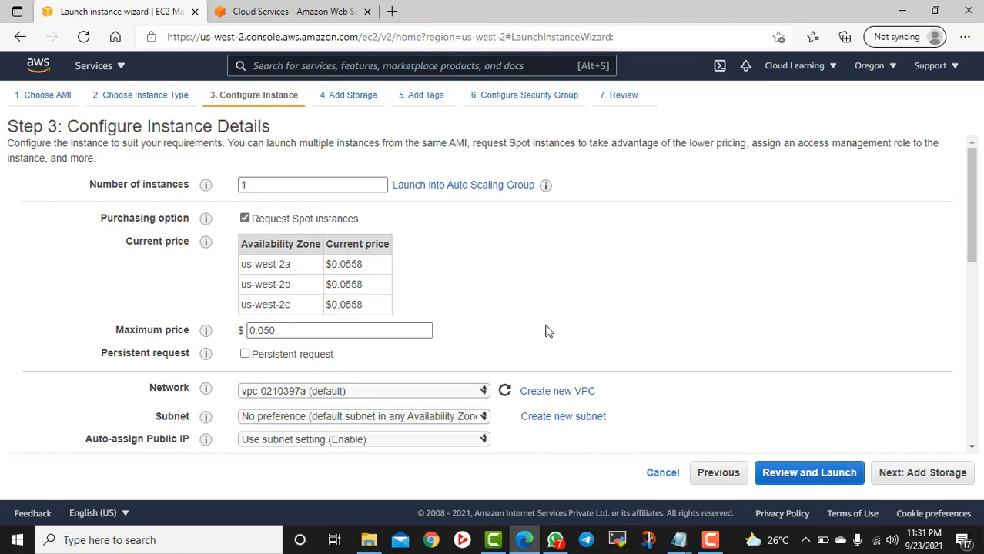
- Keep the remaining instance details and the default root volume settings, and proceed to adding tags
scroll(547, 328, "down", 3)
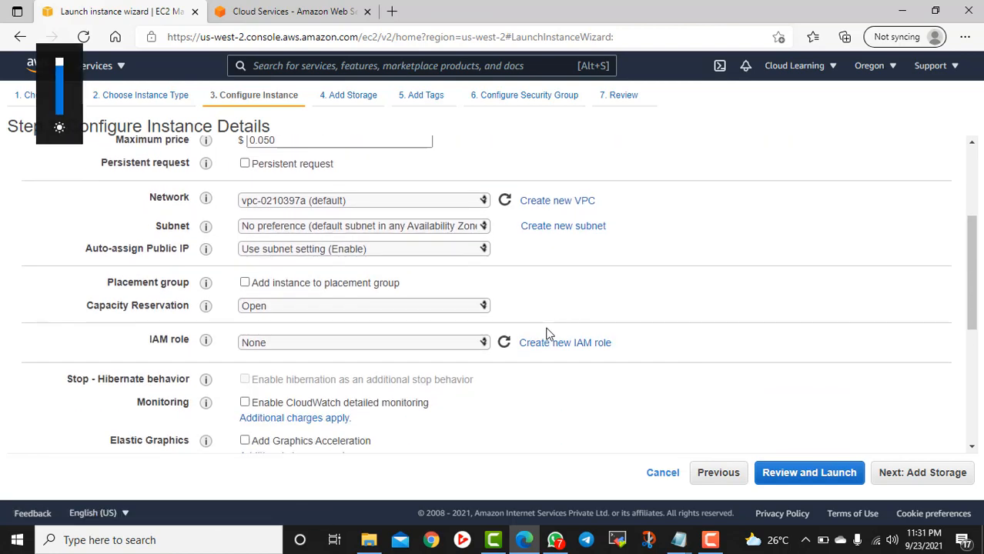
scroll(547, 335, "down", 3)
scroll(546, 335, "down", 2)
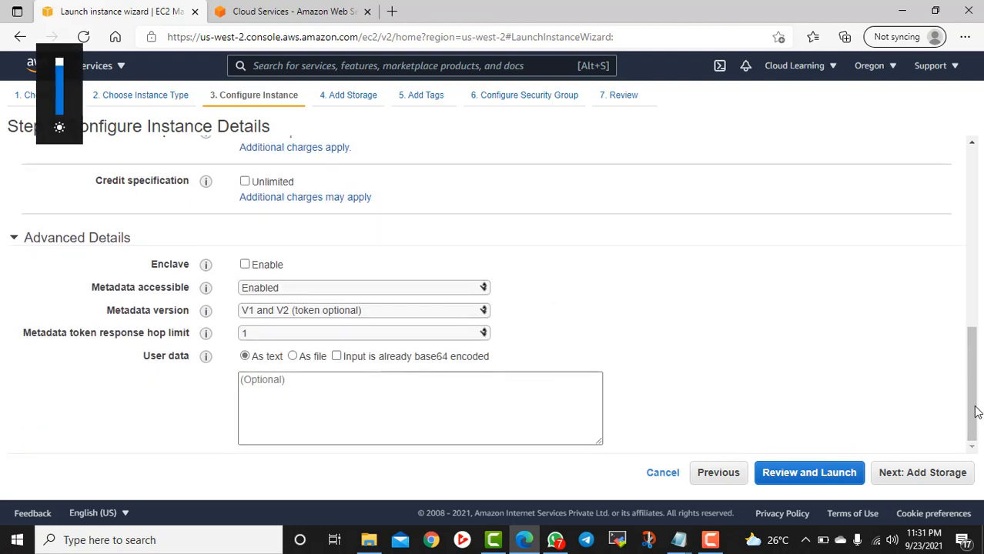
left_click(938, 475)
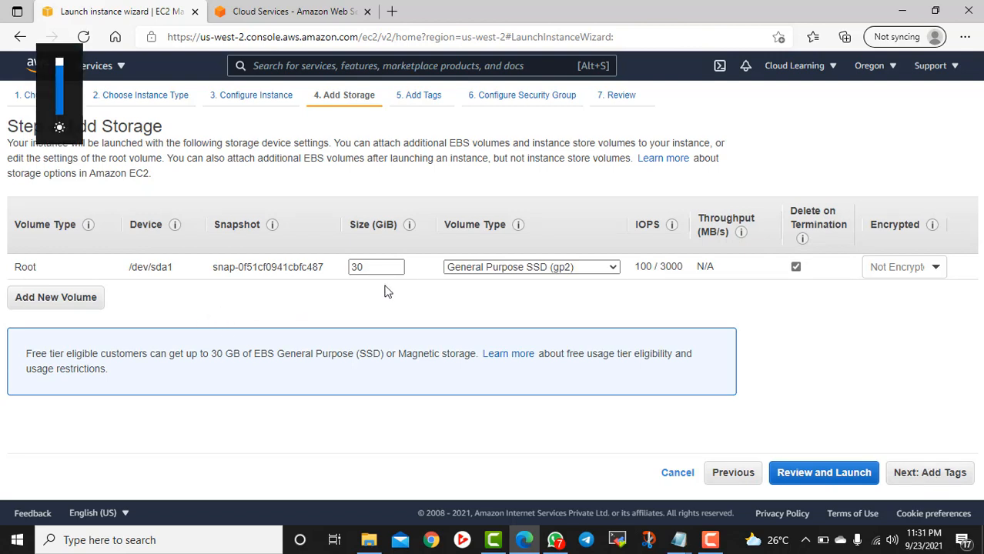
left_click(935, 472)
- Add a tag with the key Name and the value Spot Instance Windows Server
left_click(36, 337)
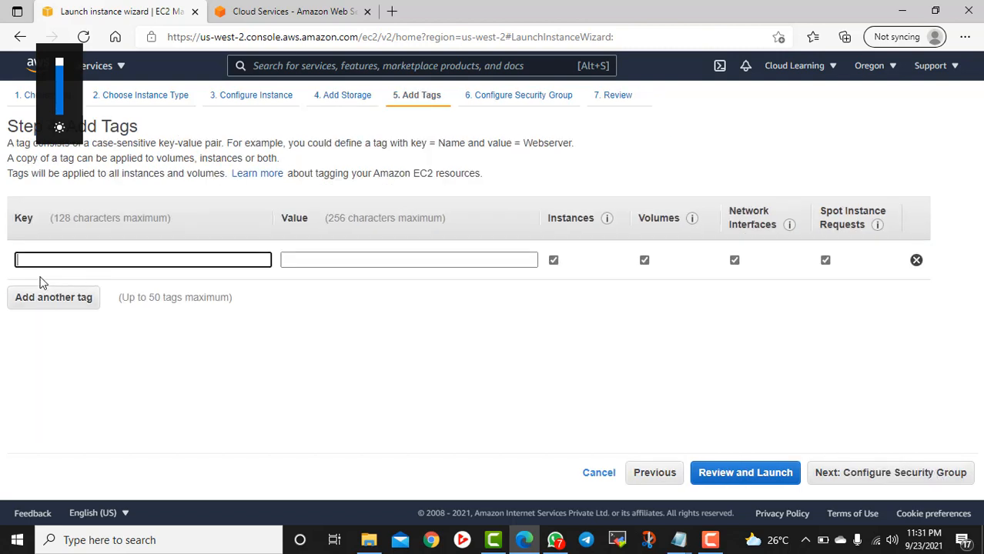
type("Name")
key("Tab")
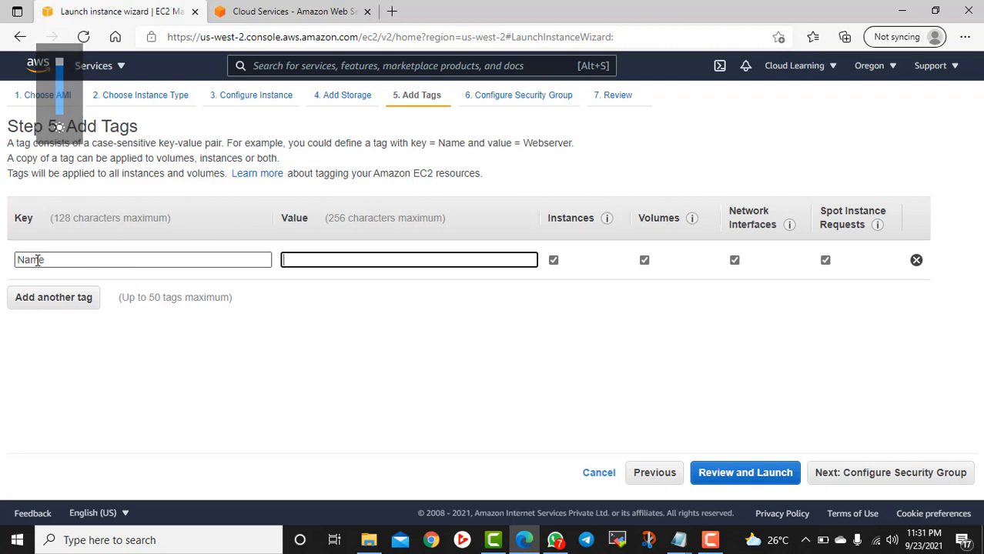
key("XF86MonBrightnessUp")
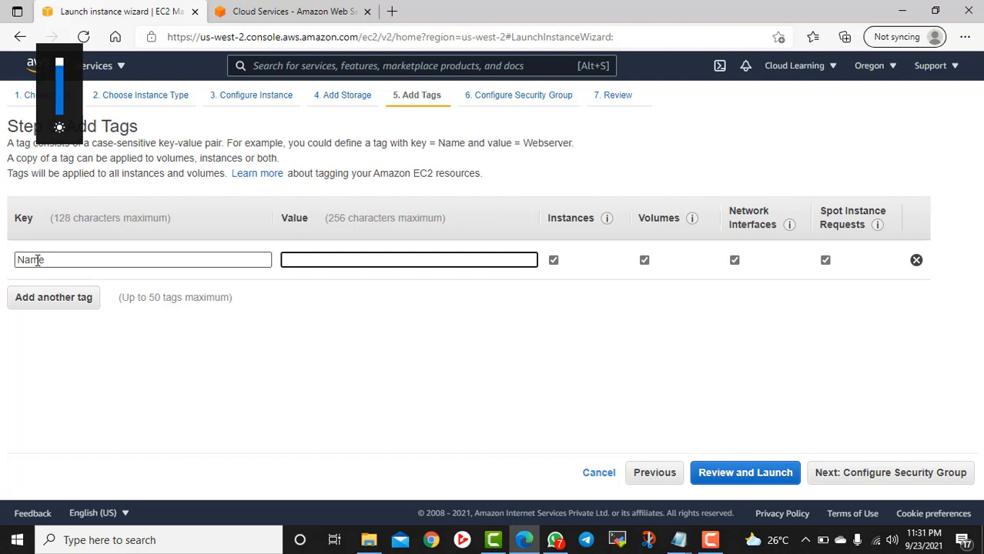
type("Spot Instance windows Server")
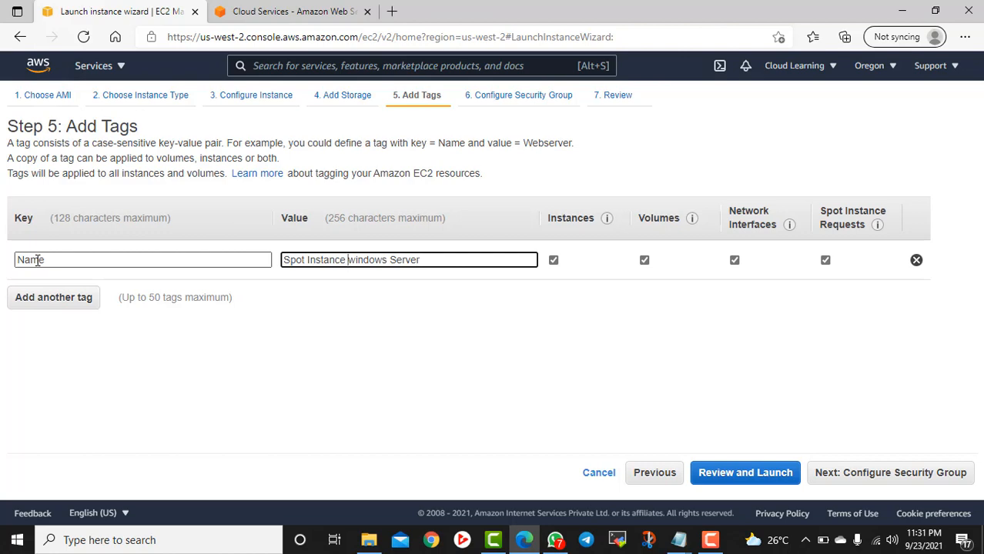
key("Delete")
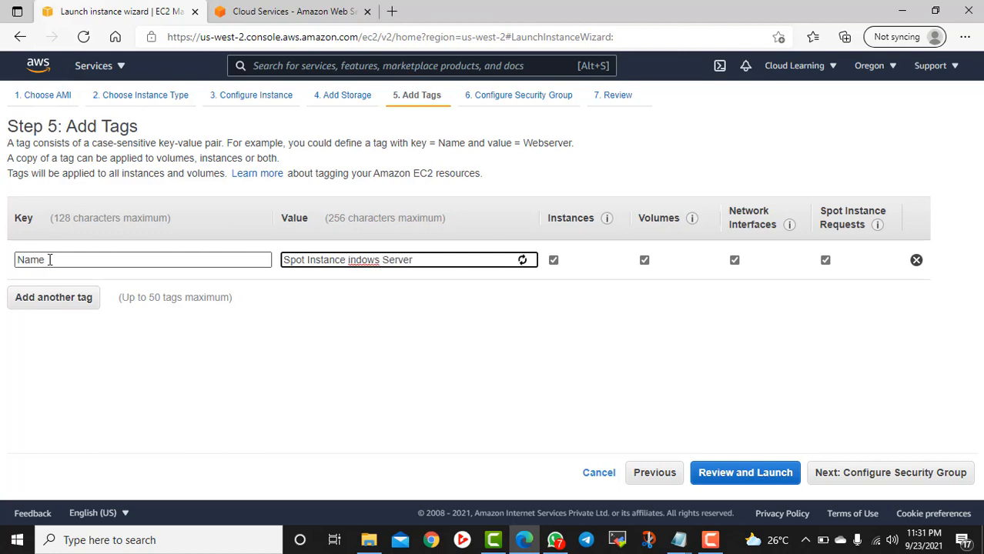
type("W")
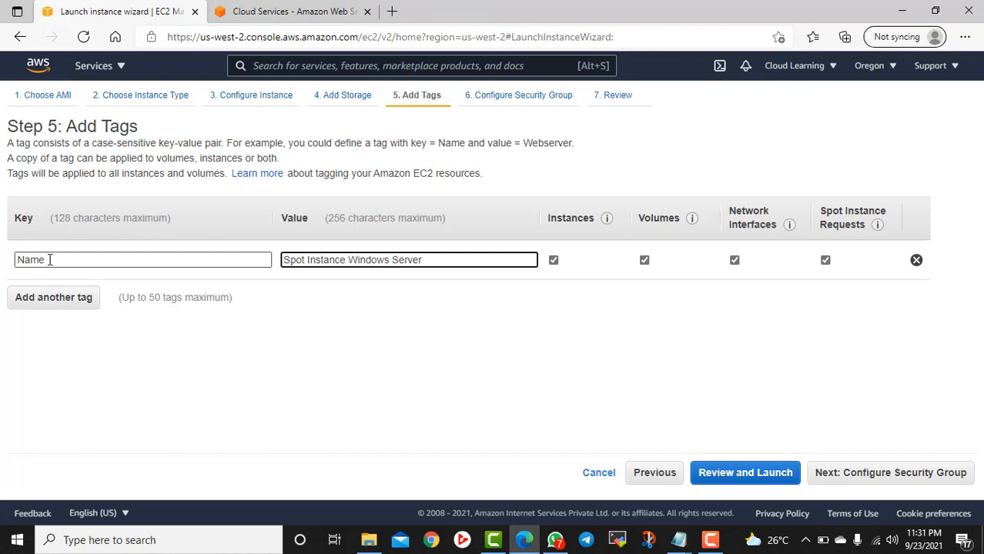
- Assign the existing security group named Windows Security group and proceed to the launch review
left_click(930, 477)
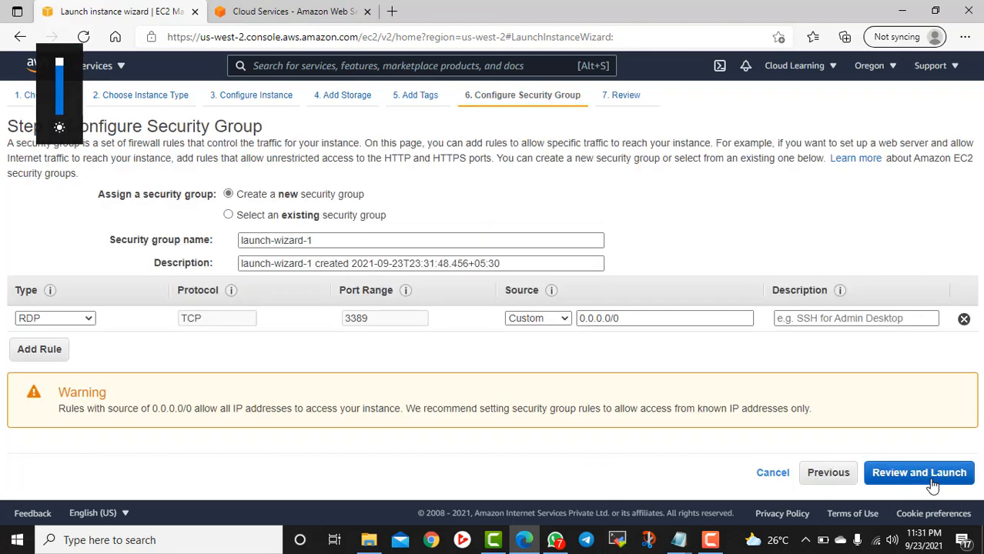
left_click(231, 215)
scroll(275, 309, "down", 1)
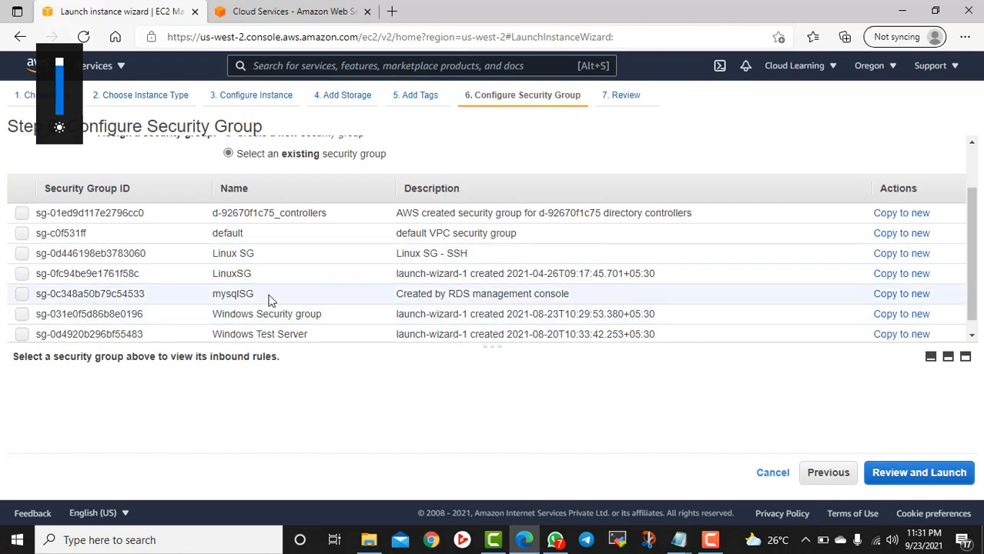
left_click(282, 317)
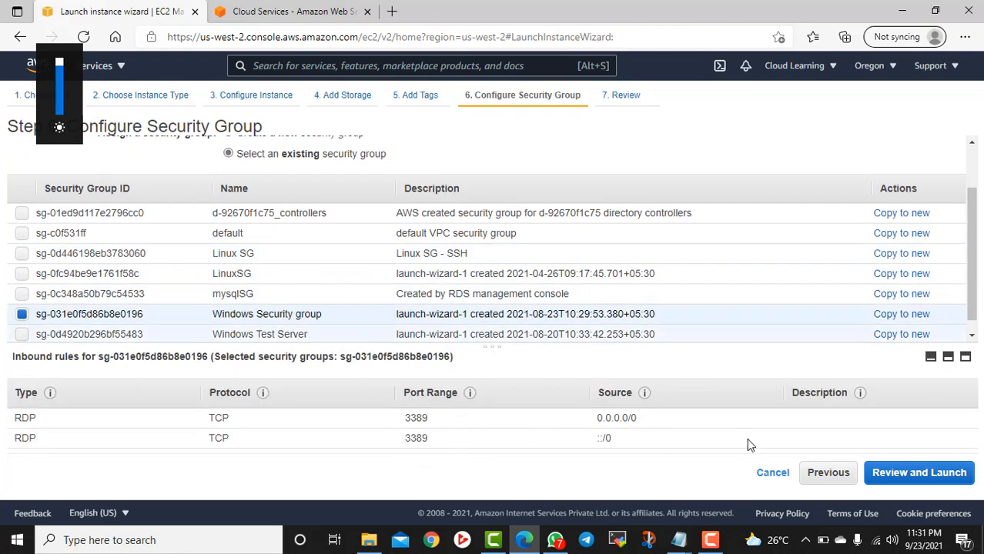
left_click(928, 471)
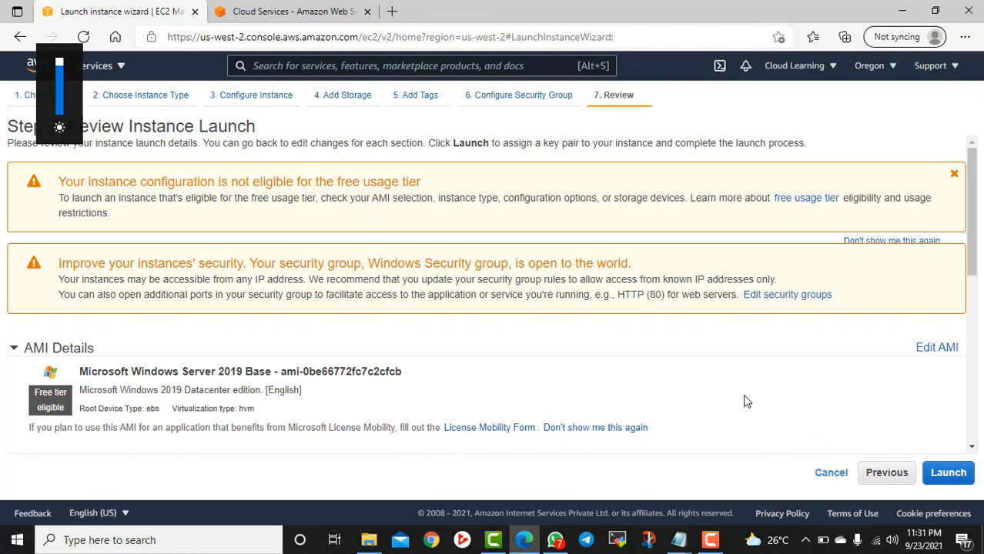
- Examine the instance type and security group details in the launch review
scroll(745, 401, "down", 3)
scroll(749, 400, "down", 1)
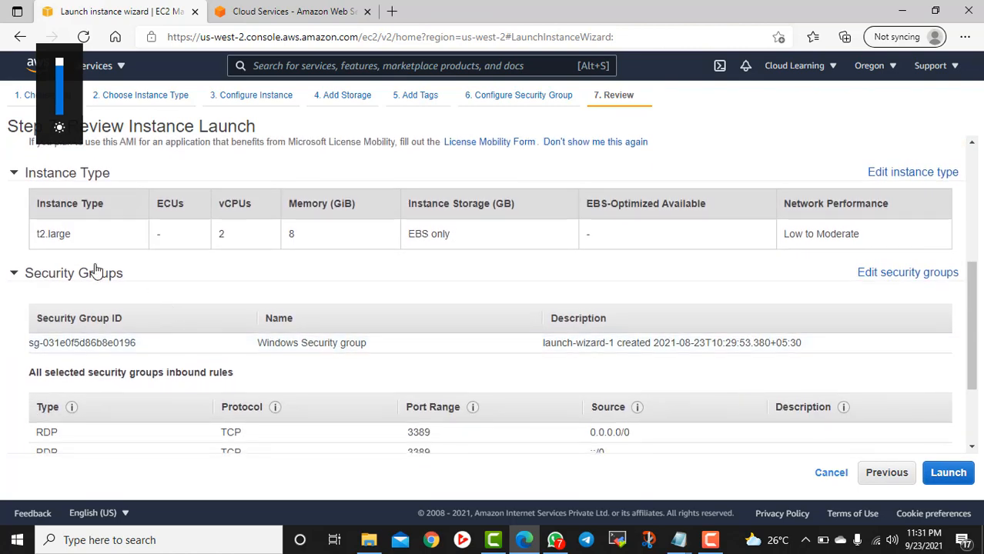
left_click_drag(80, 239, 7, 240)
left_click(206, 286)
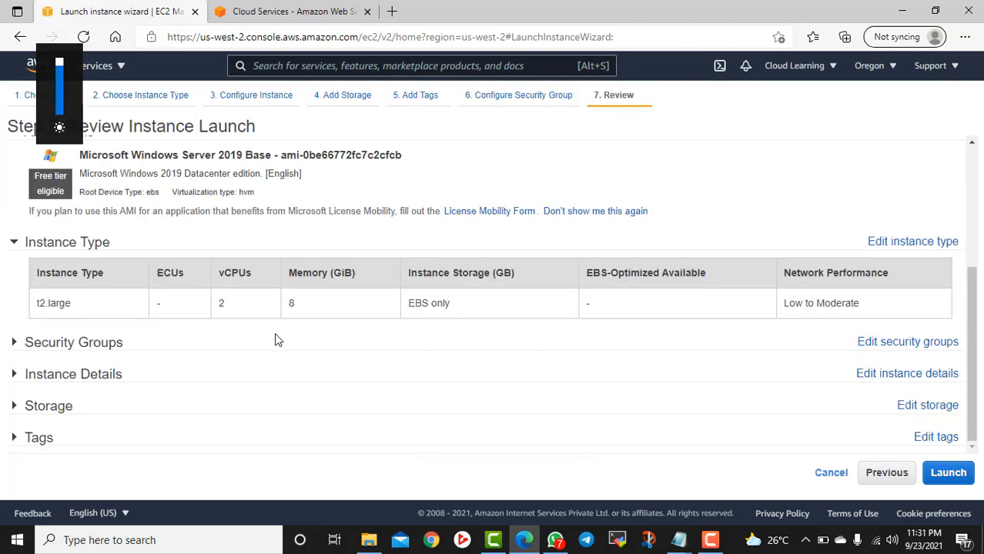
left_click(258, 351)
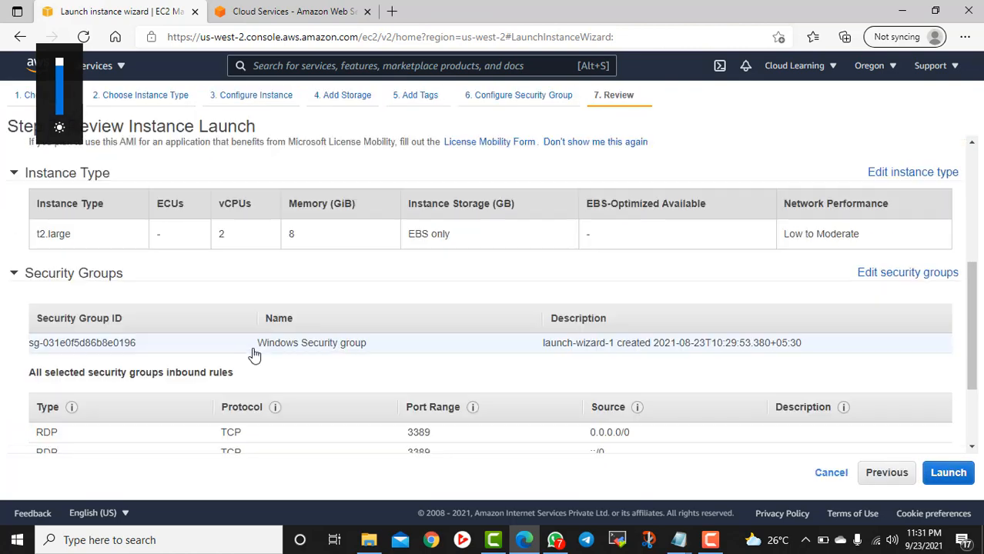
left_click(297, 280)
- Try to launch the instance with the existing cl11oregon key pair, then return to the launch review
left_click(936, 476)
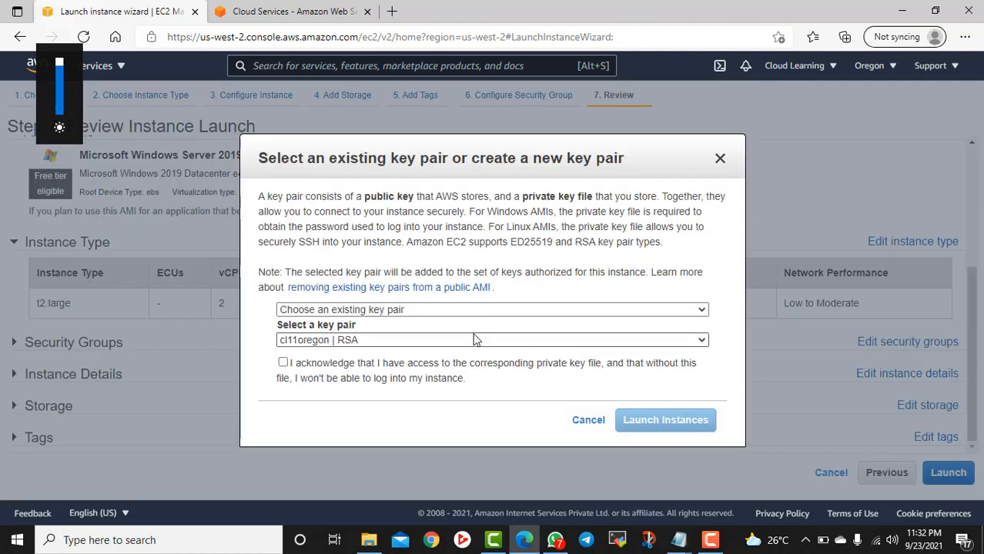
left_click(375, 341)
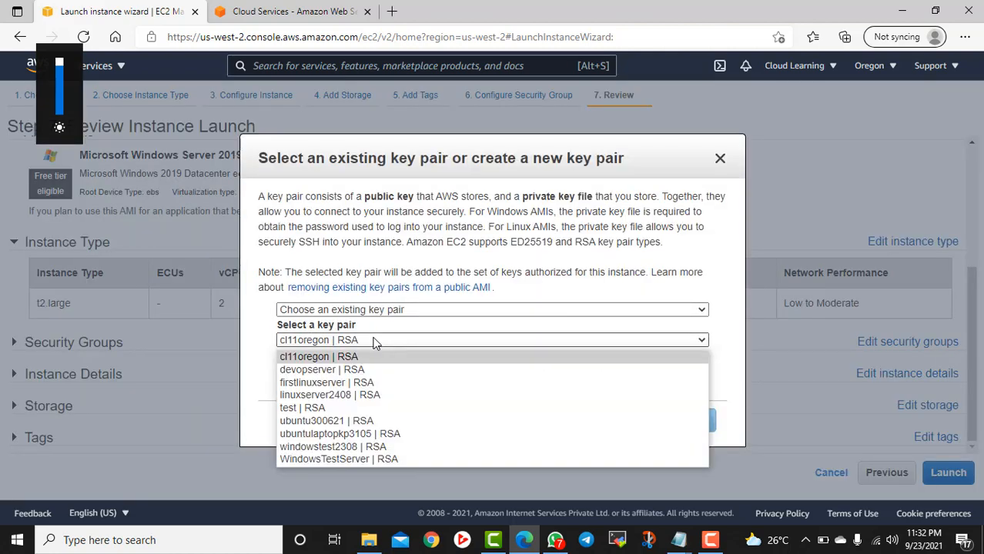
left_click(375, 341)
left_click(283, 363)
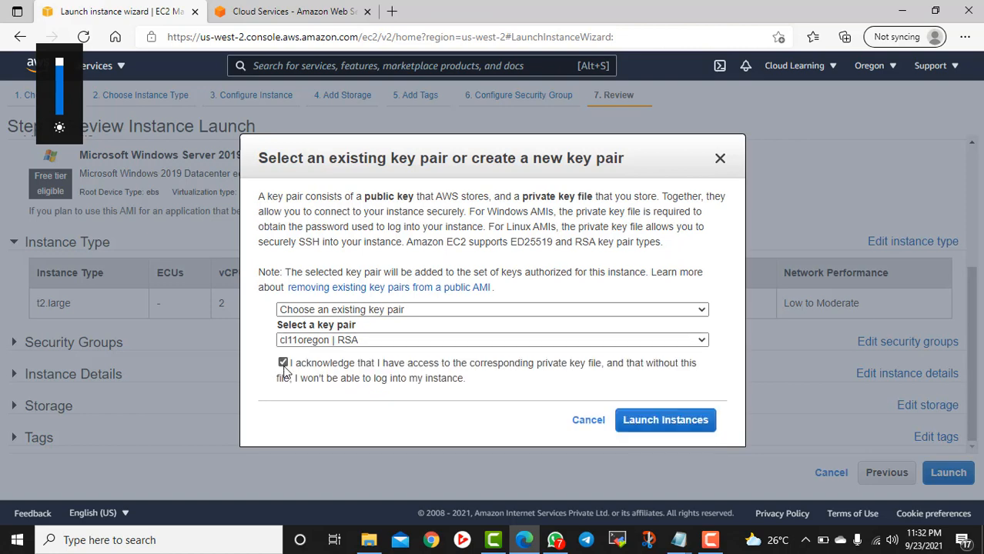
left_click(668, 427)
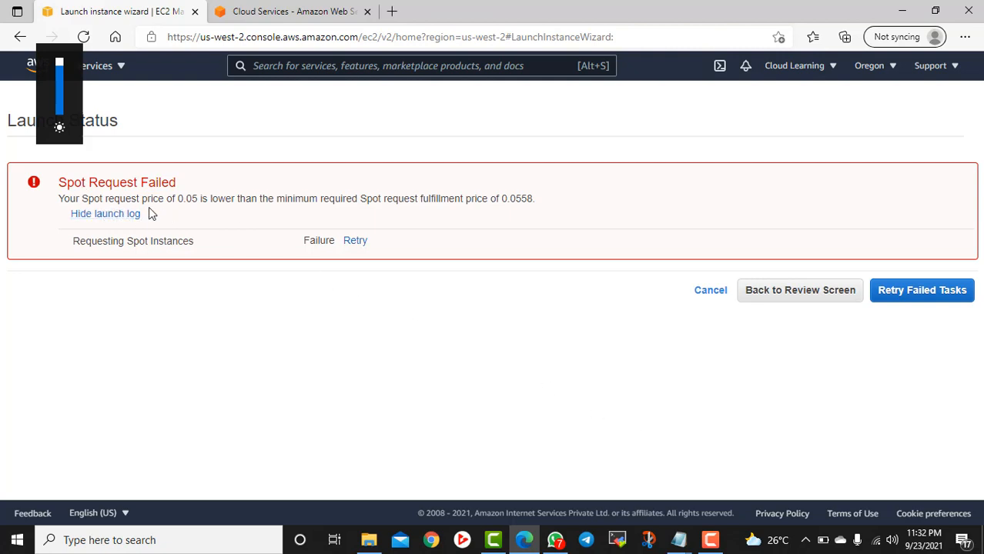
left_click_drag(194, 201, 387, 199)
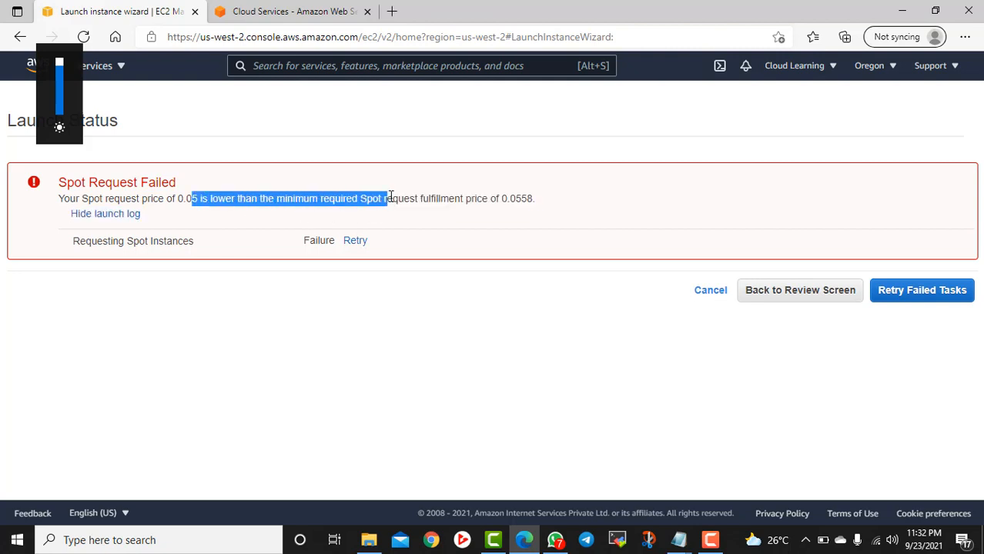
left_click(779, 291)
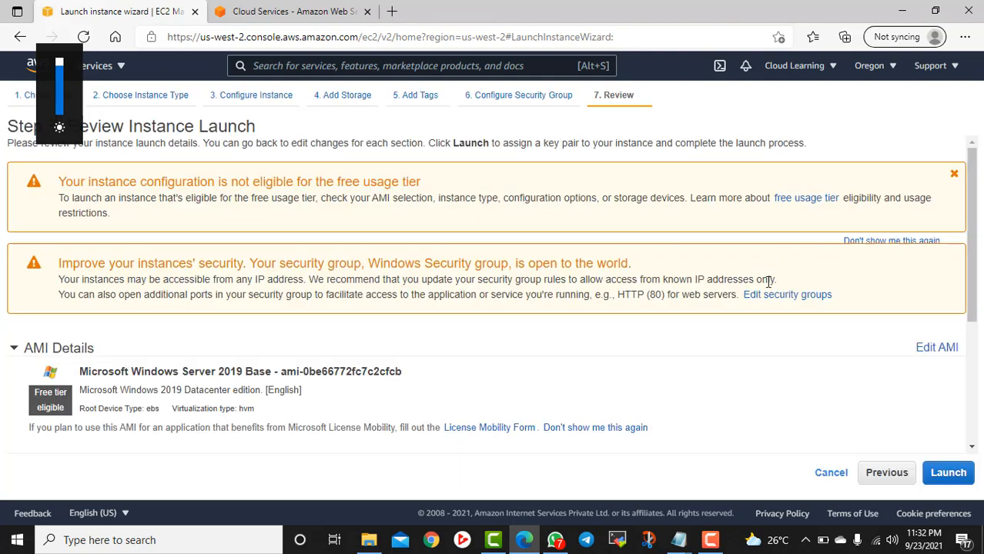
- Edit the instance details to set the Spot request's maximum price to $0.060, and return to the launch review
scroll(758, 308, "down", 3)
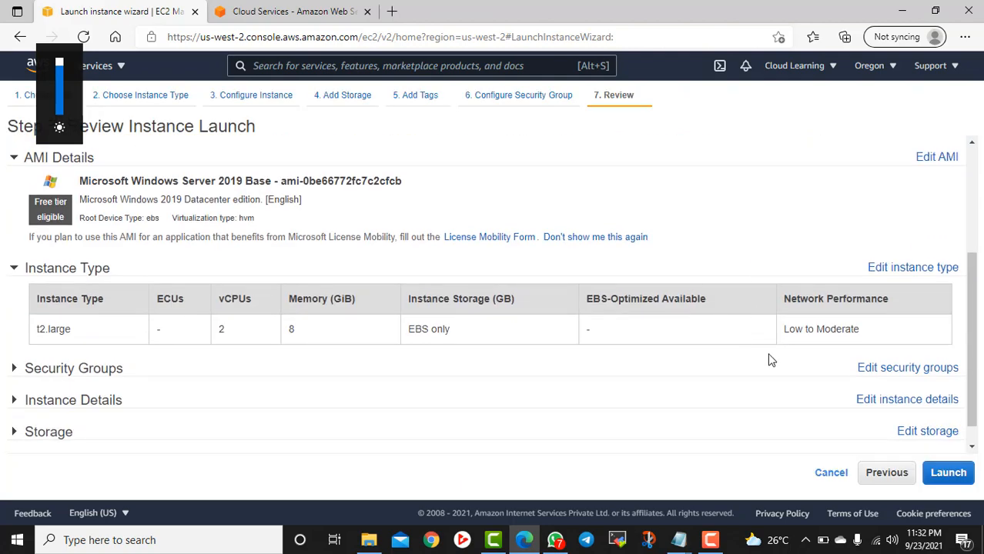
left_click(231, 373)
scroll(589, 374, "down", 2)
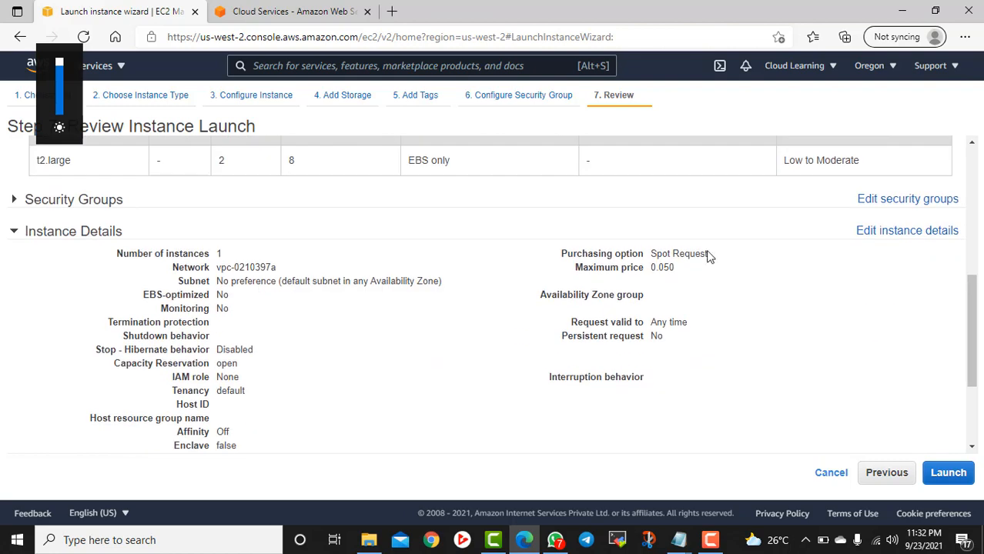
left_click_drag(672, 267, 655, 271)
left_click(905, 231)
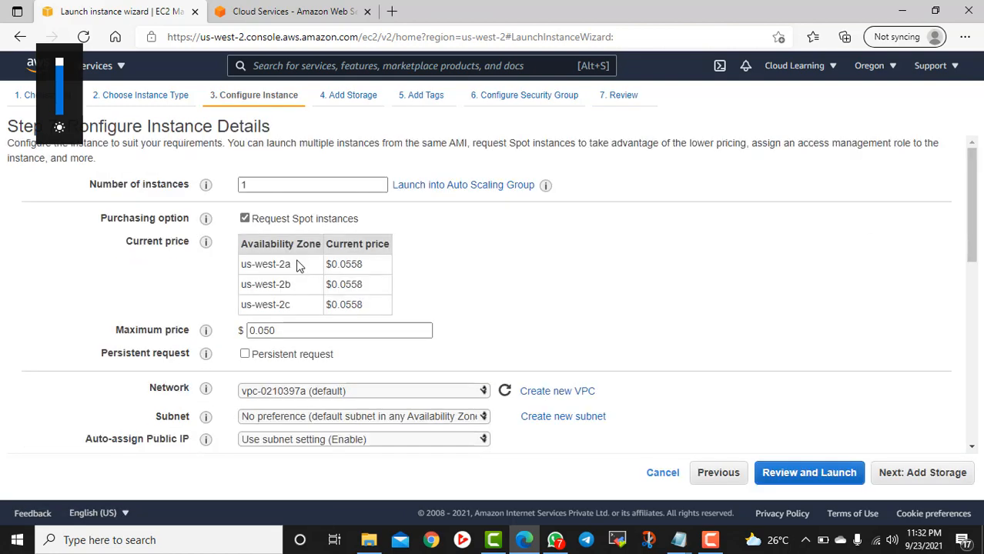
left_click(303, 329)
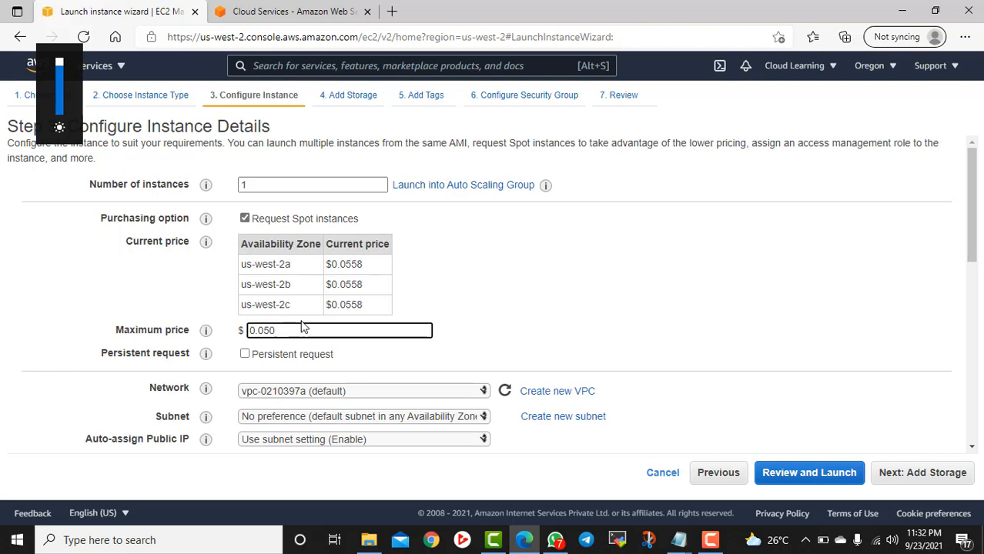
type("60")
scroll(770, 385, "down", 2)
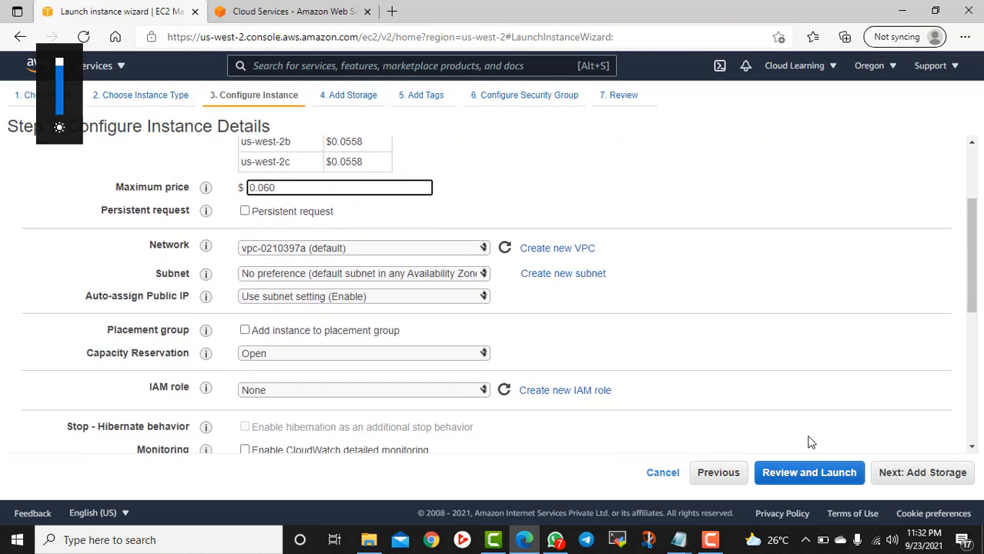
left_click(816, 476)
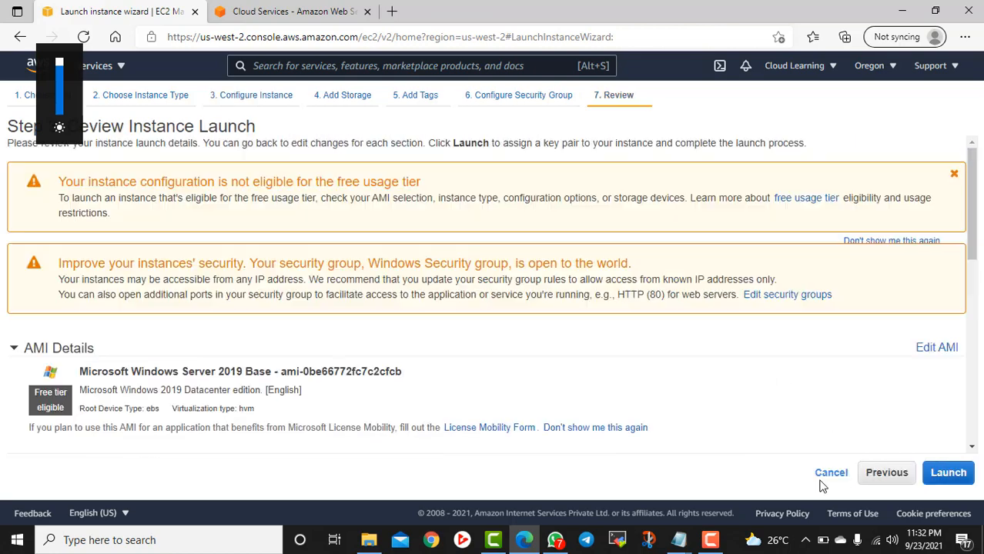
- Launch the Spot instance with the existing cl11oregon key pair, acknowledging access to its private key file
left_click(948, 473)
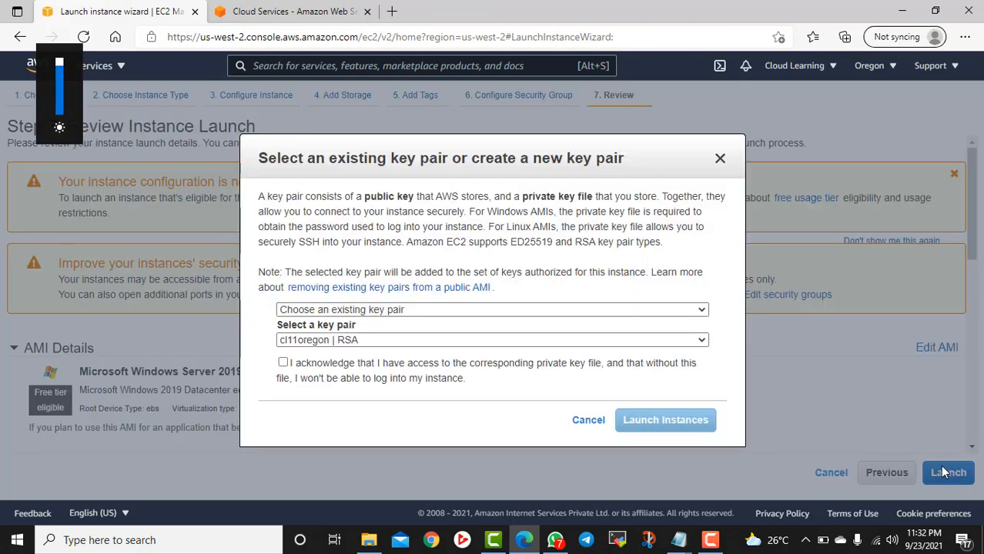
left_click(283, 363)
left_click(647, 420)
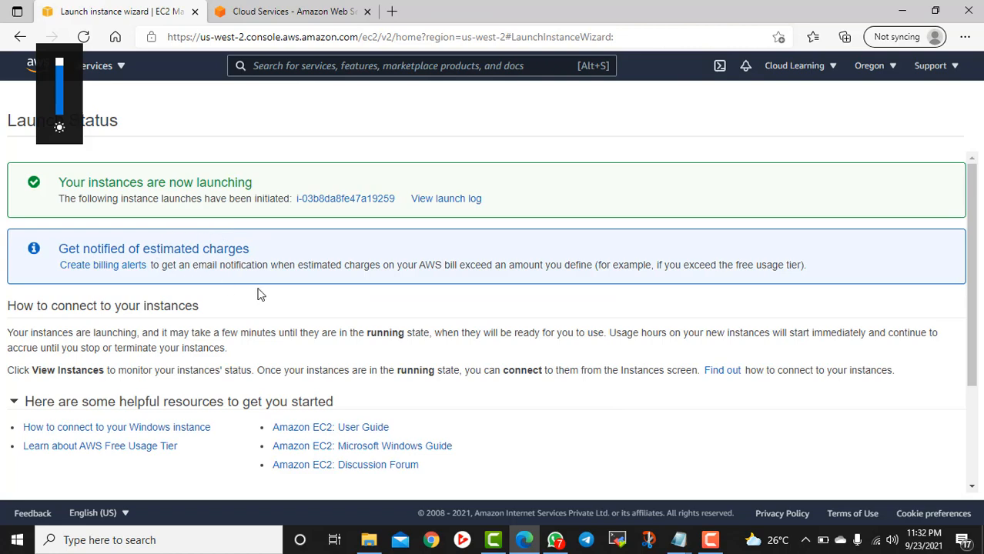
- Review the launch status page and open the list of Spot requests
scroll(262, 297, "down", 2)
scroll(274, 300, "up", 2)
scroll(275, 306, "down", 3)
left_click(912, 484)
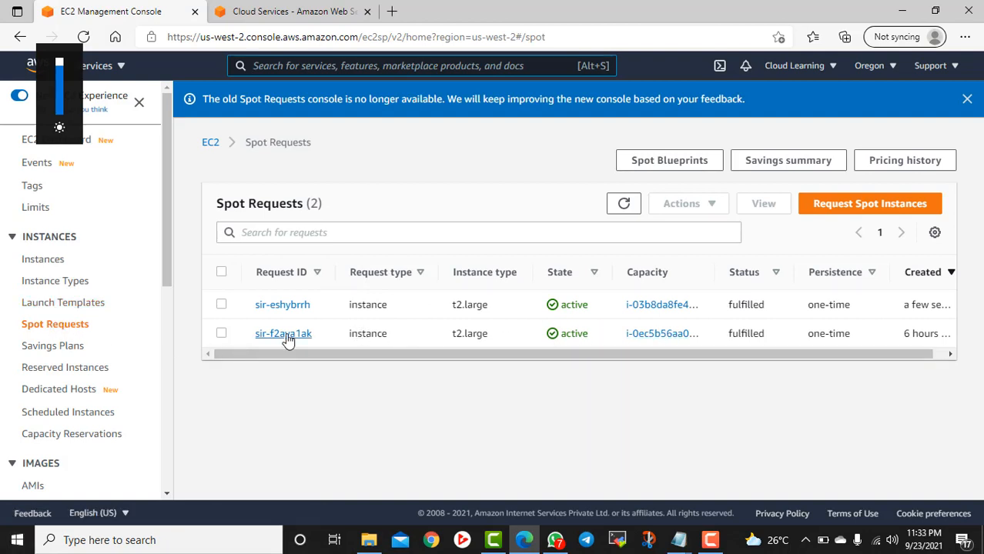
- Inspect the Spot requests' state and creation time, view the newest request's description, and select all requests
left_click_drag(402, 354, 597, 377)
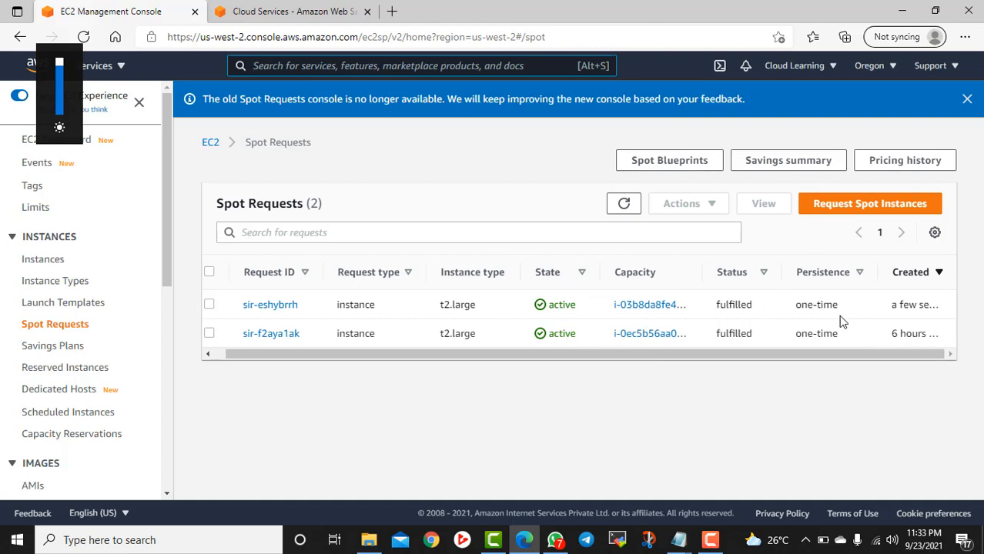
left_click_drag(917, 309, 929, 308)
left_click(911, 308)
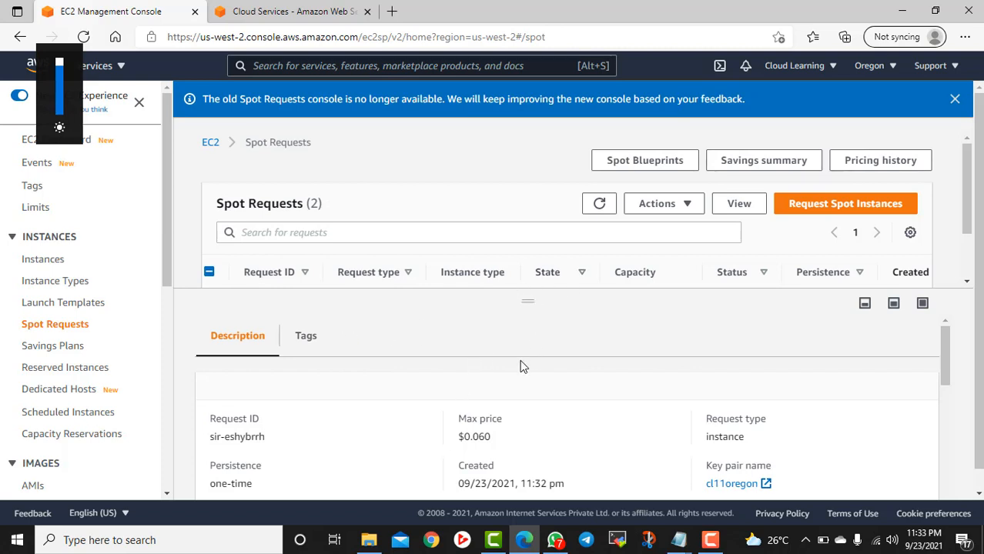
left_click(209, 274)
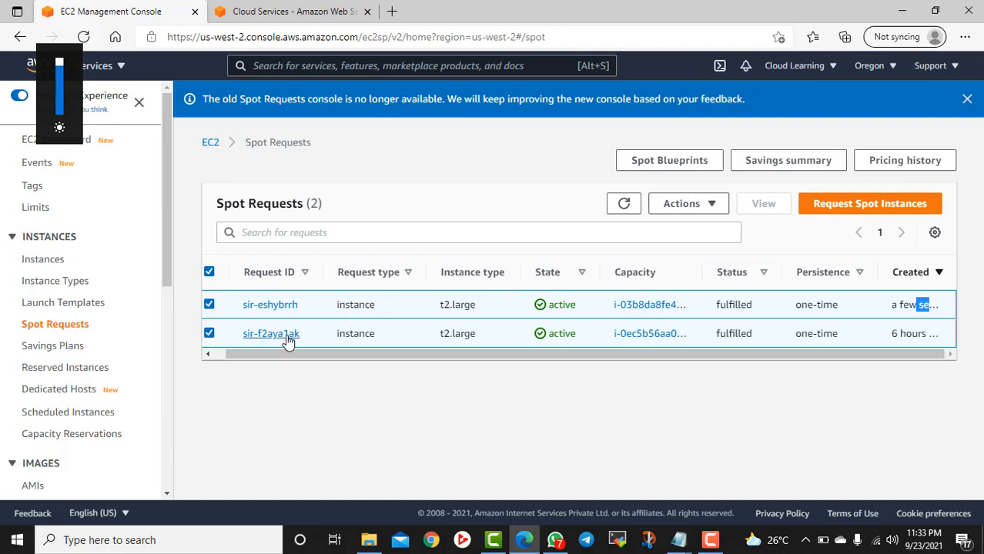
left_click_drag(268, 356, 217, 358)
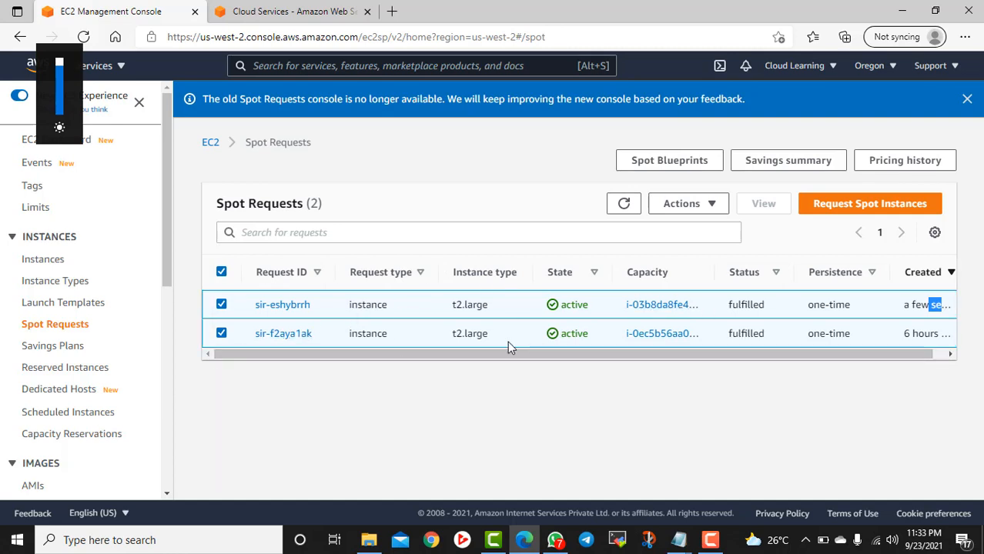
- Open the list of EC2 instances and view the details of the newly launched Spot Instance Windows Server
left_click(44, 259)
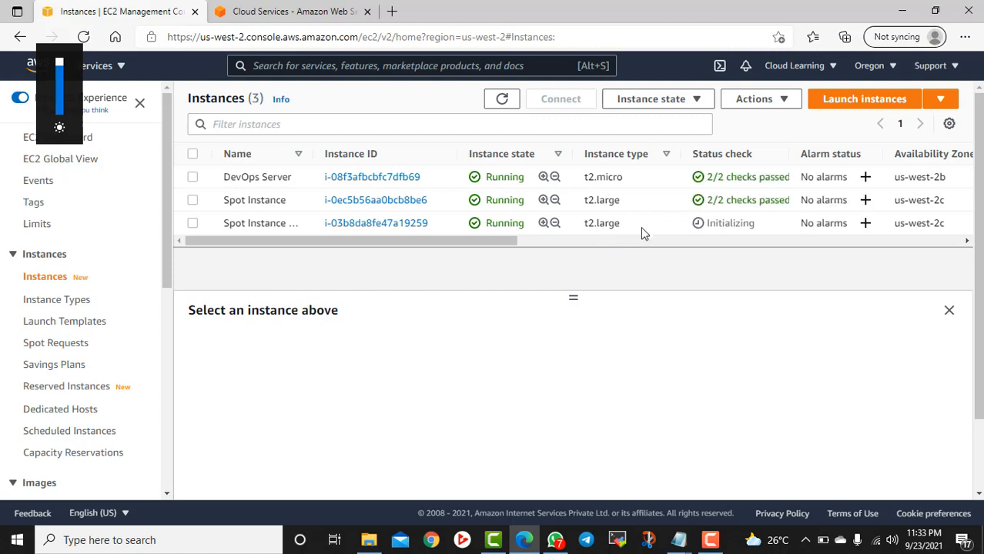
left_click(787, 233)
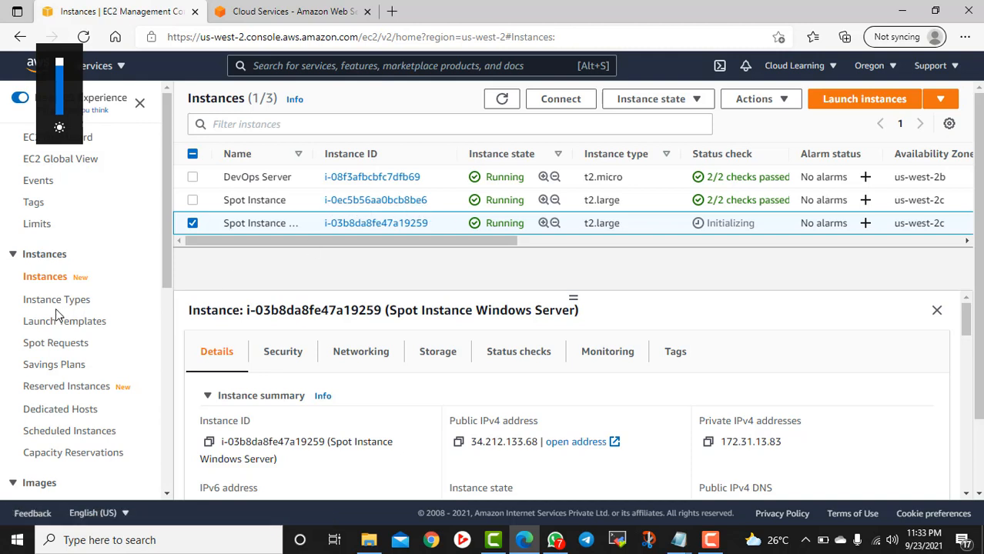
scroll(55, 308, "down", 1)
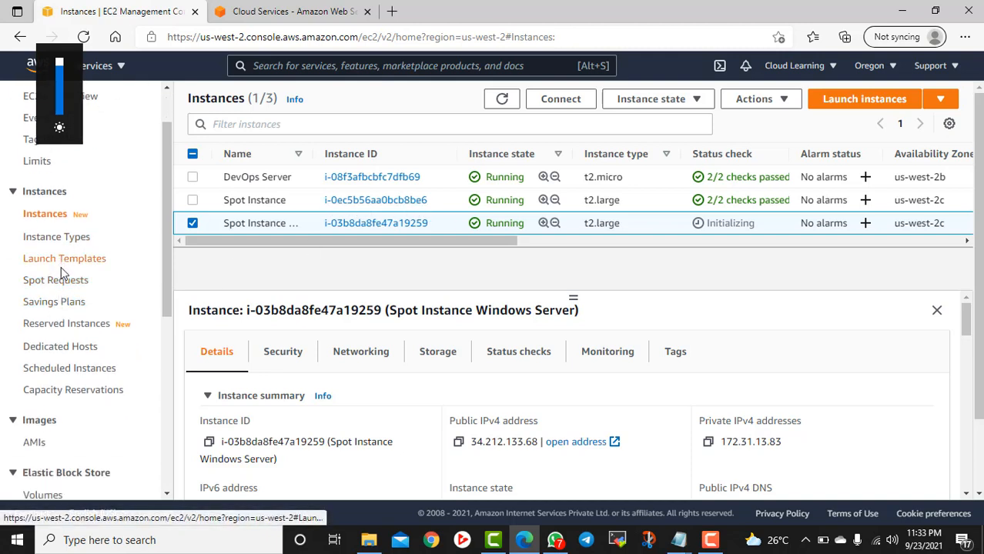
- Return to the Spot requests and check the older request's maximum price in its description
left_click(61, 281)
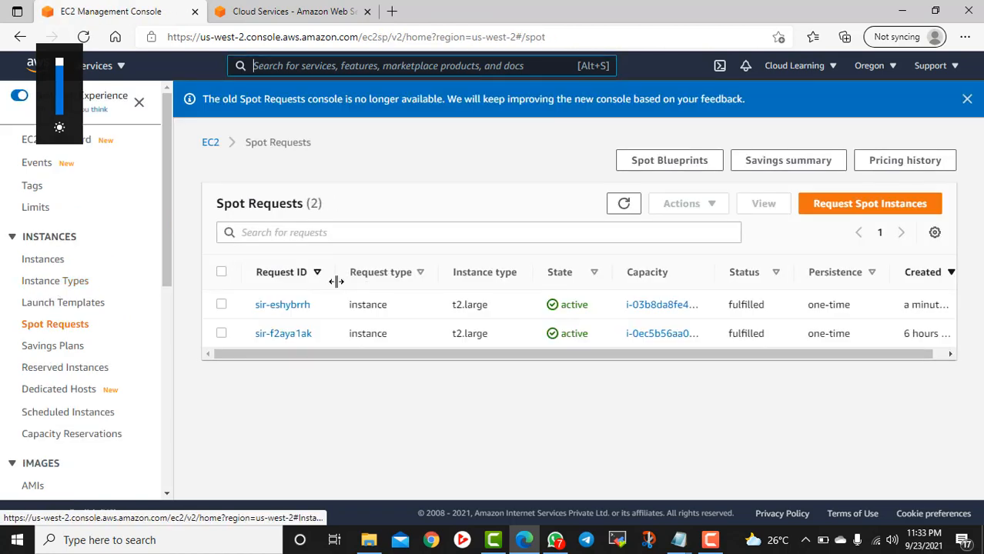
left_click(875, 336)
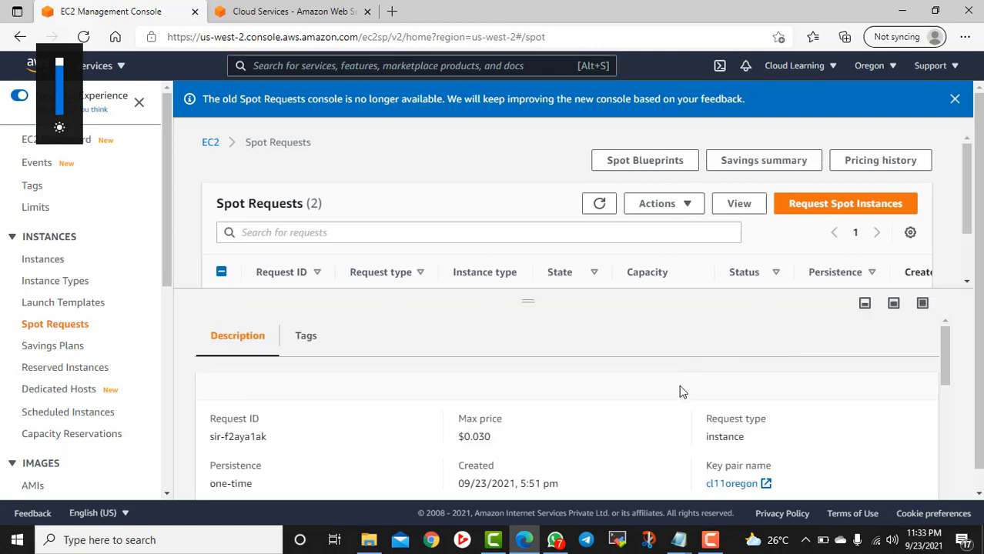
scroll(679, 389, "down", 1)
left_click_drag(458, 351, 507, 355)
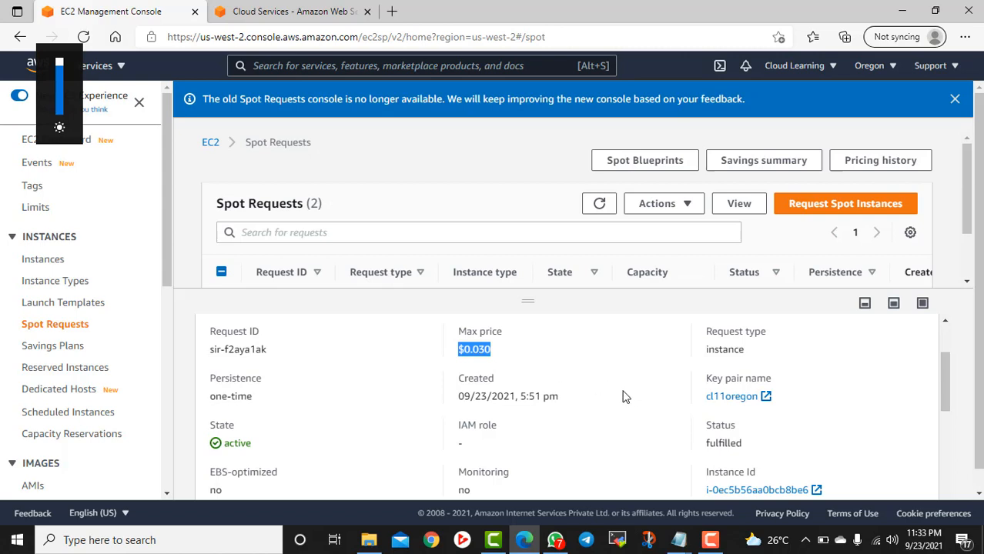
scroll(608, 395, "up", 1)
scroll(607, 395, "down", 1)
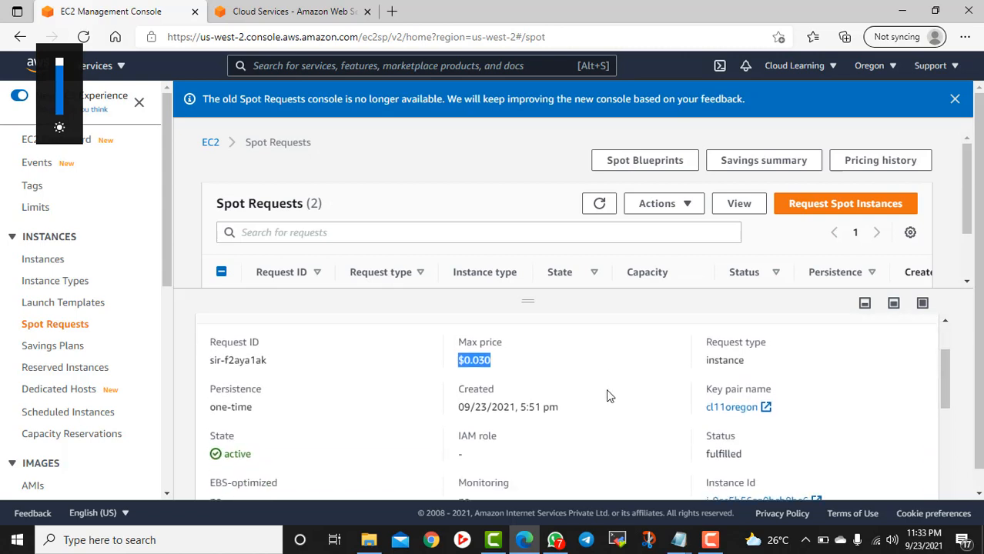
- Examine the interruption behavior and remaining description fields of the older Spot request
scroll(608, 395, "down", 1)
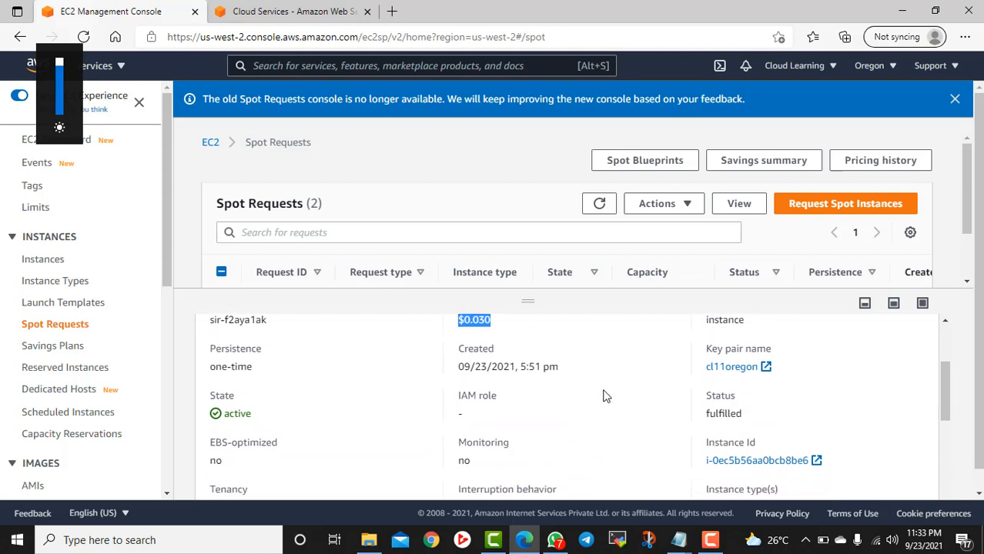
scroll(604, 398, "down", 1)
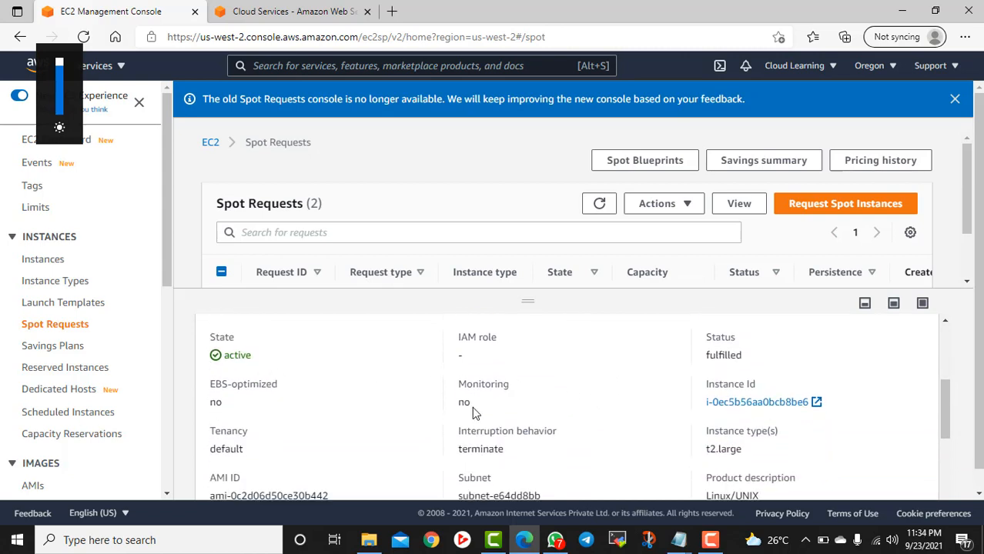
scroll(473, 412, "down", 1)
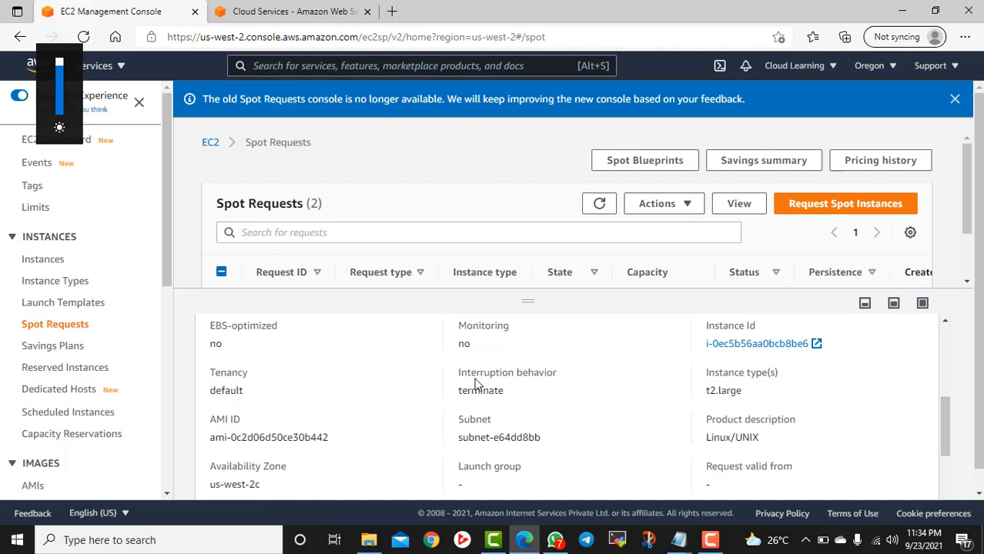
left_click_drag(475, 380, 557, 379)
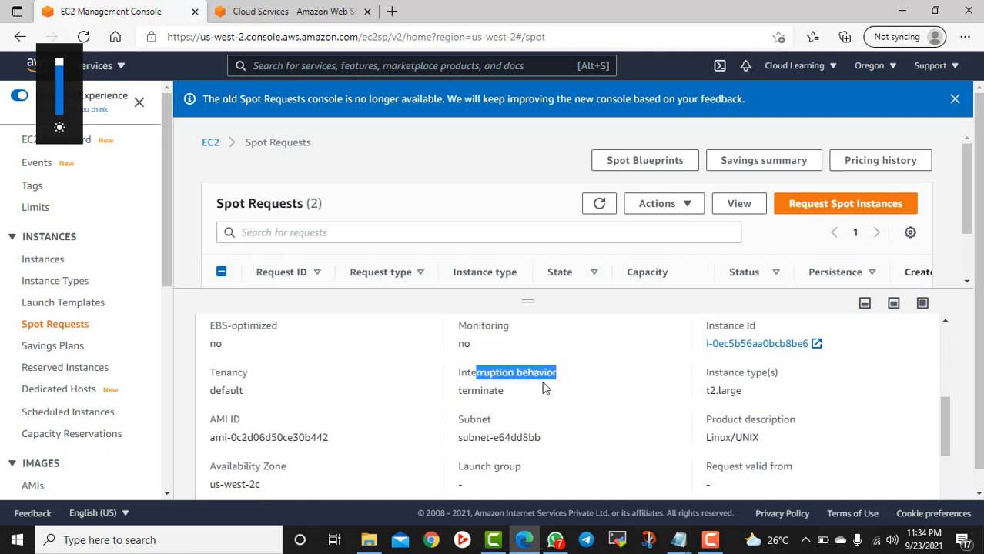
left_click_drag(472, 393, 506, 406)
scroll(506, 406, "down", 2)
scroll(506, 406, "up", 6)
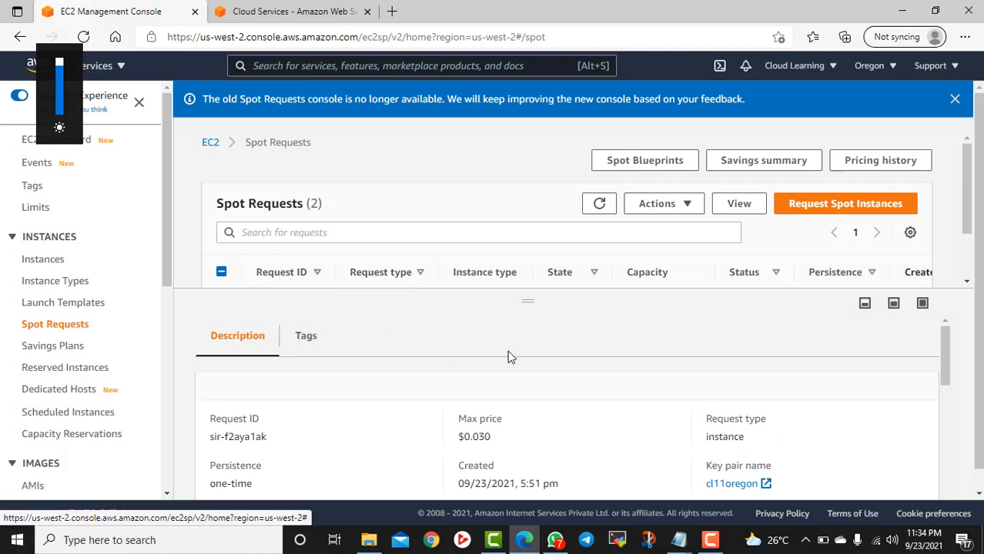
- Check the available actions for the older Spot request, review its full details page and tags, and return to the Spot requests
left_click(684, 203)
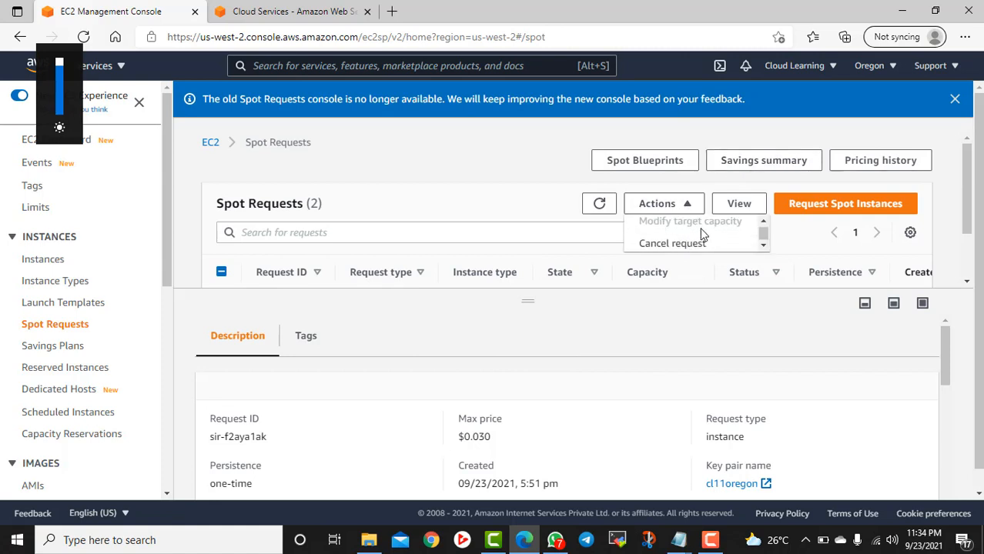
left_click(489, 208)
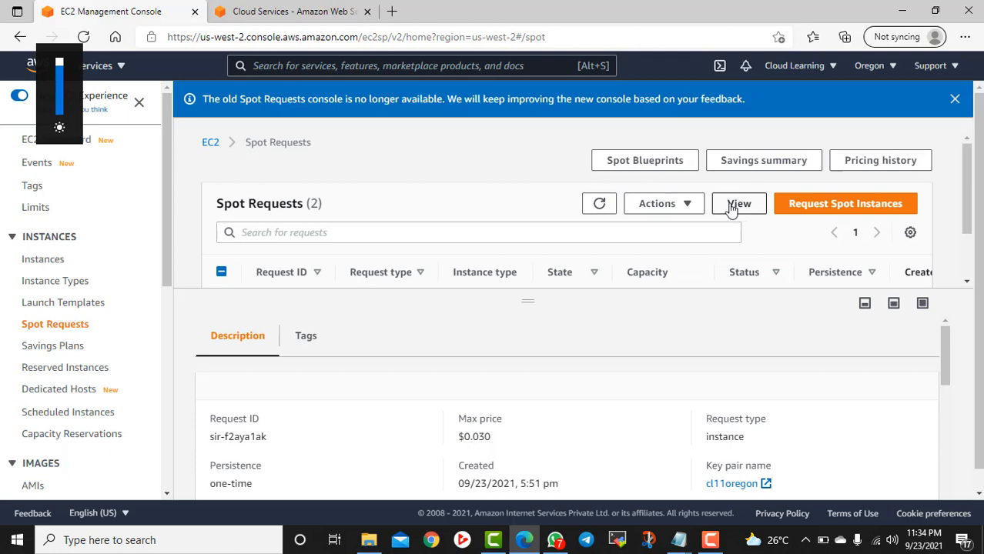
left_click(736, 203)
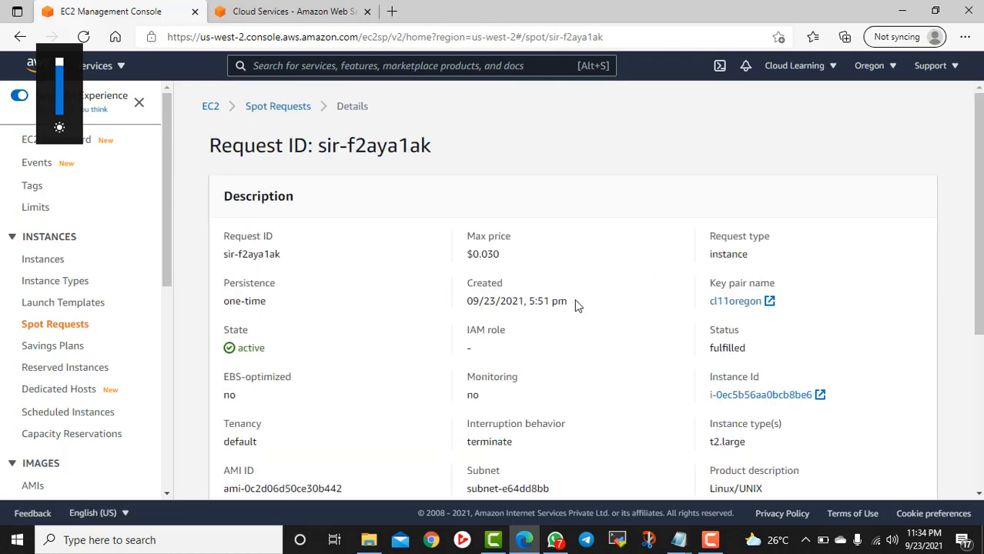
scroll(575, 308, "down", 4)
scroll(579, 319, "up", 4)
scroll(585, 314, "down", 1)
left_click_drag(494, 202, 514, 218)
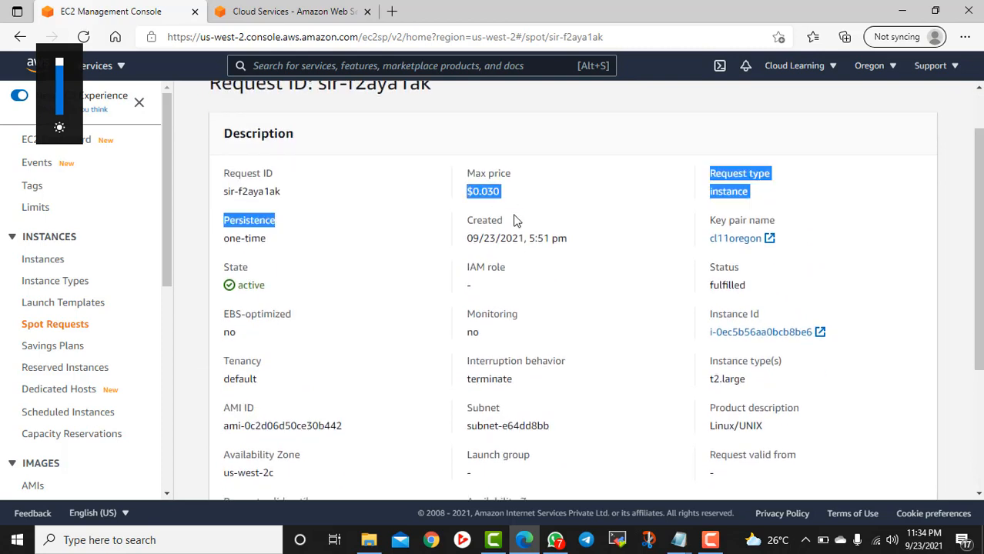
left_click(508, 202)
scroll(597, 275, "down", 3)
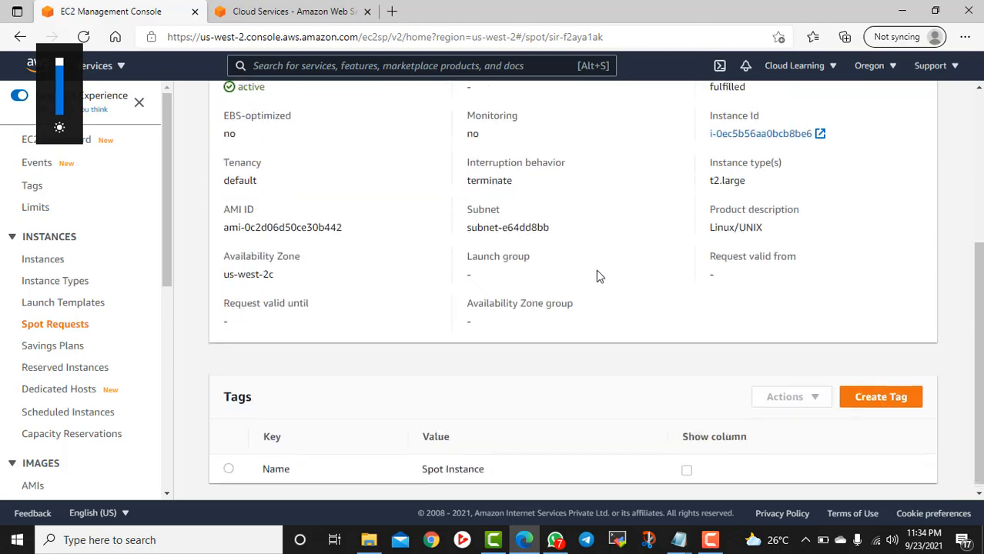
scroll(645, 299, "up", 4)
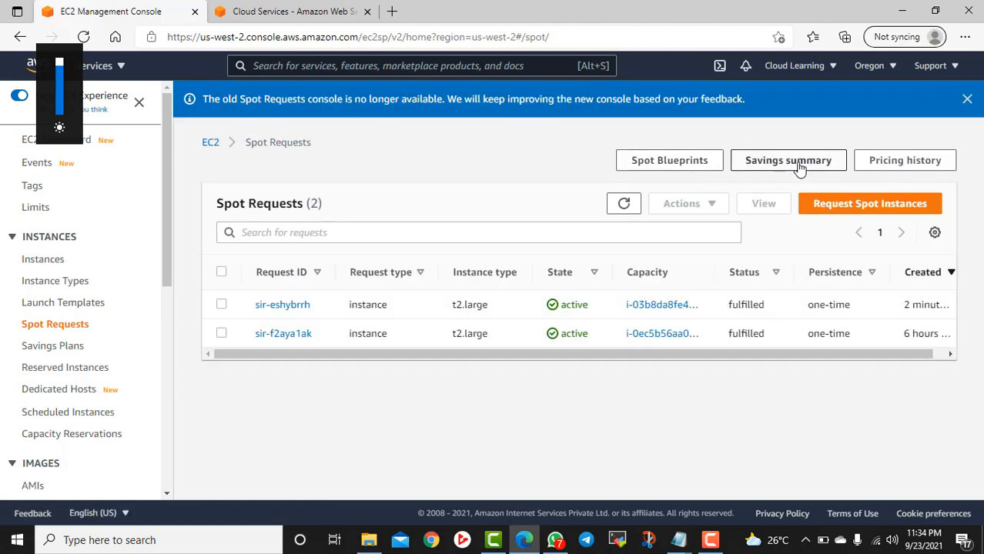
- Open the Spot savings summary and compare the Spot total, On-Demand total and number of Spot Instances
left_click(798, 166)
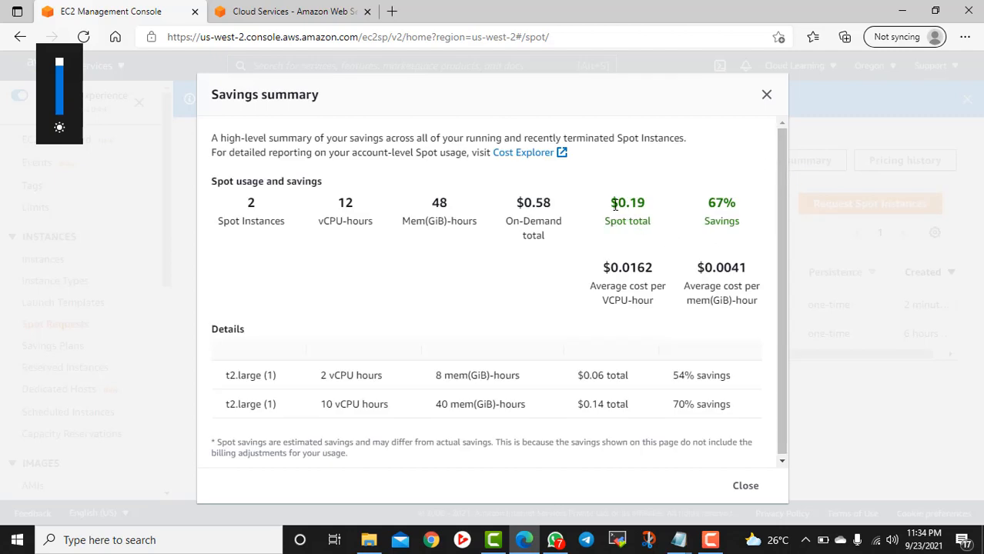
left_click_drag(615, 206, 646, 210)
left_click(638, 217)
left_click_drag(543, 235, 517, 200)
left_click(535, 256)
mouse_move(741, 225)
left_mouse_down()
mouse_move(715, 198)
mouse_move(737, 226)
left_mouse_up()
left_click_drag(241, 224, 286, 231)
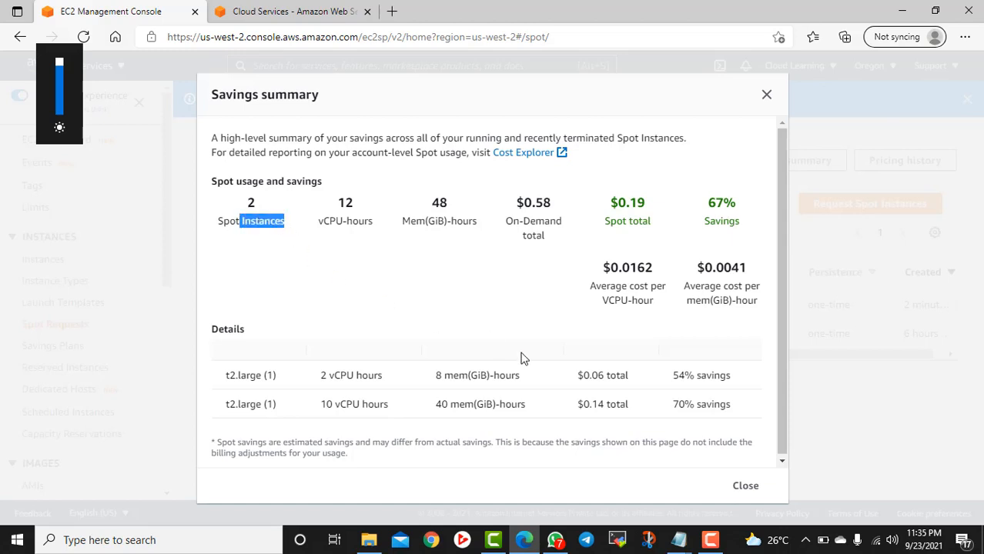
- Compare the savings of the two t2.large instances and check the average cost per mem(GiB)-hour
left_click_drag(673, 403, 734, 414)
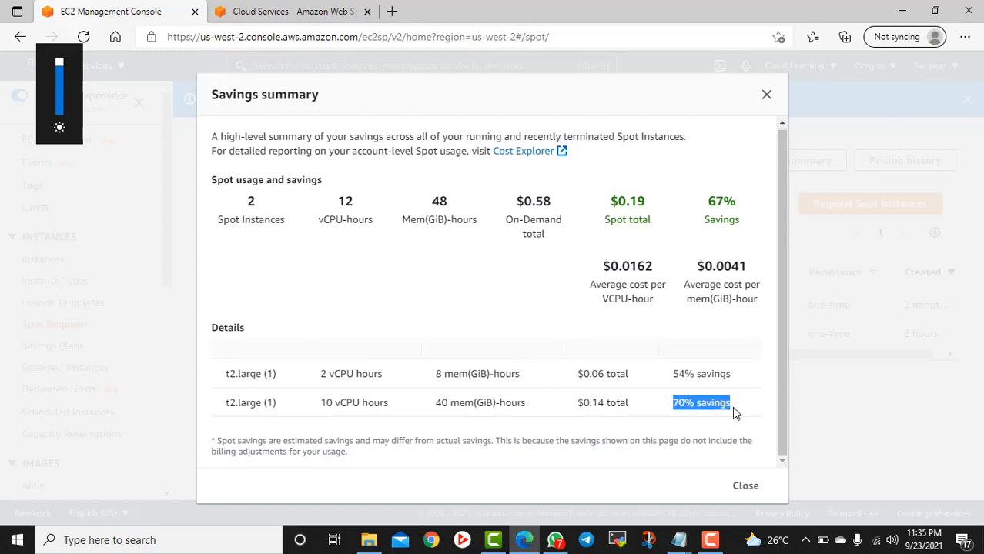
left_click_drag(471, 374, 537, 382)
left_click_drag(678, 374, 728, 375)
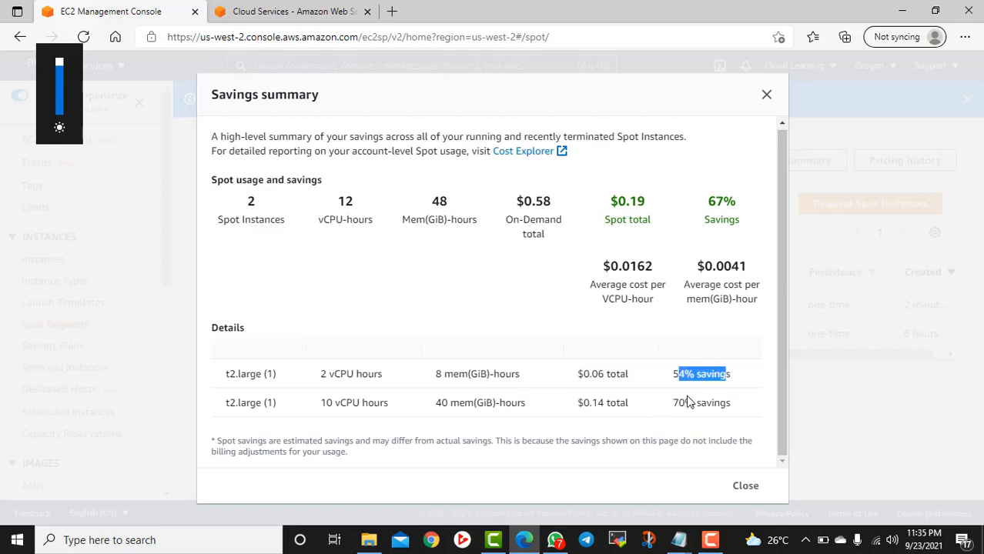
left_click_drag(684, 403, 722, 402)
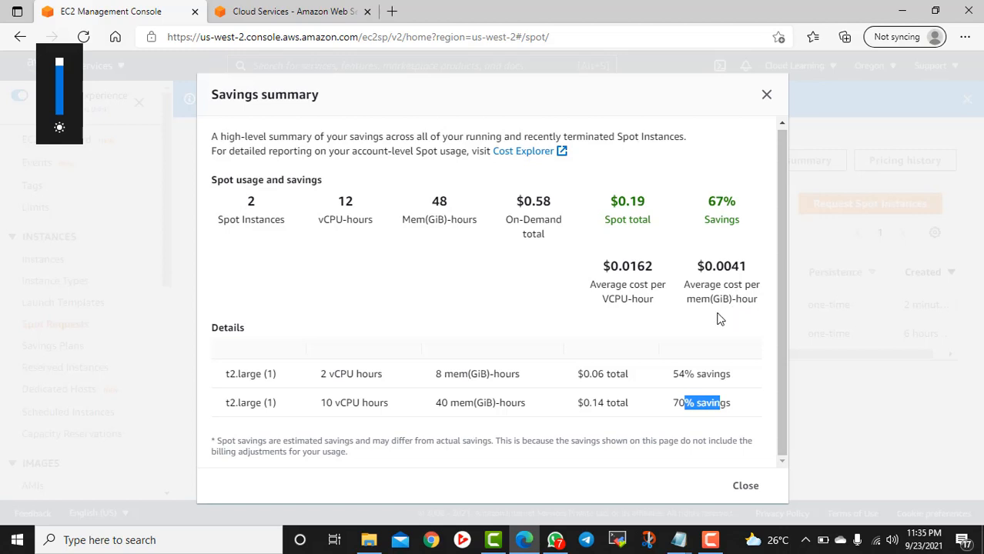
left_click_drag(724, 266, 741, 267)
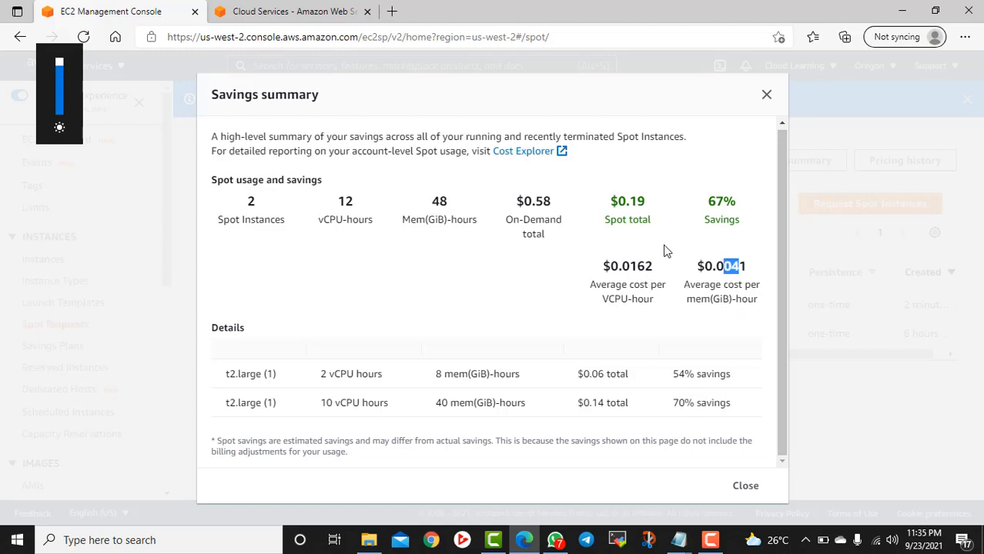
- Review the overall savings percentage and the summary's introductory description, and close the savings summary
scroll(662, 332, "up", 1)
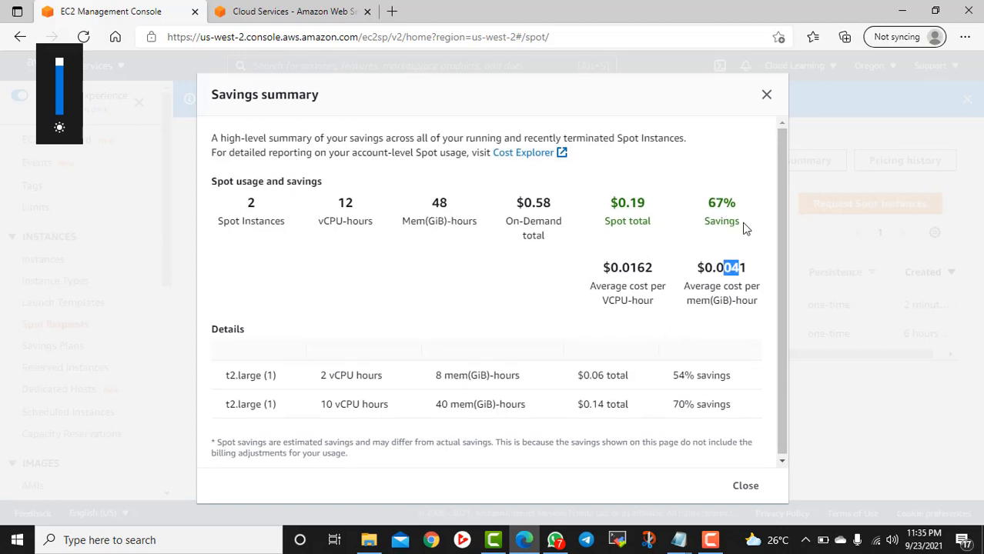
left_click_drag(744, 227, 714, 200)
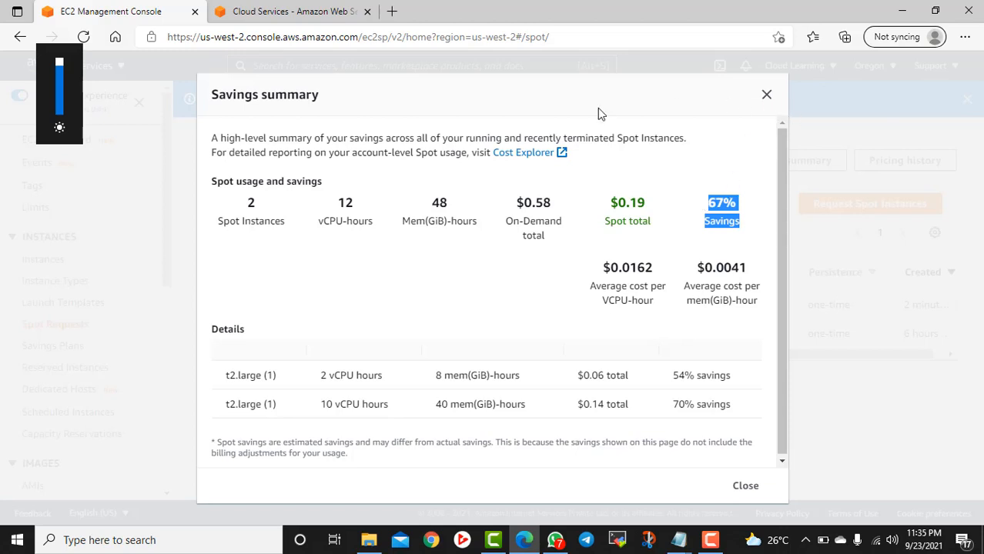
left_click(294, 139)
left_click_drag(295, 139, 641, 135)
left_click(674, 144)
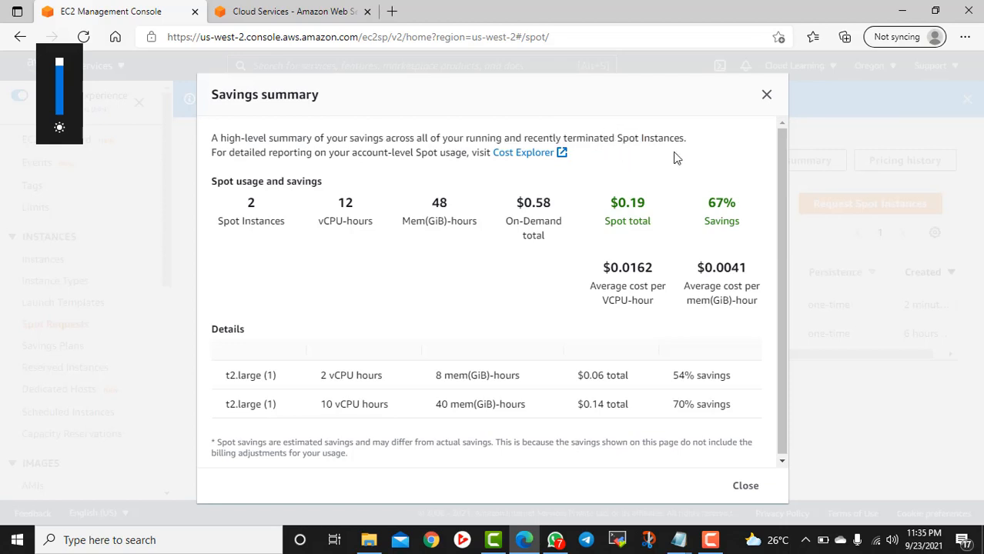
left_click(765, 95)
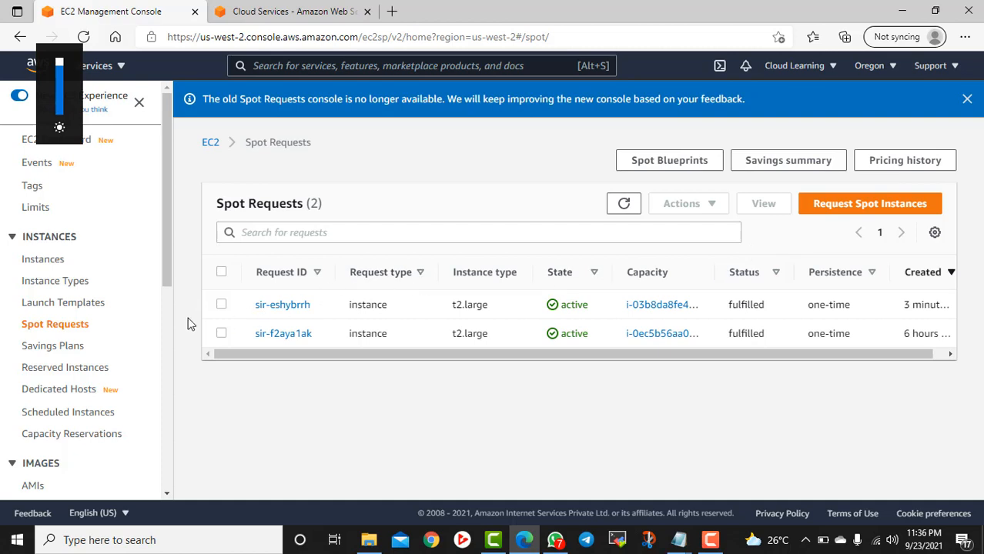
- Review the newer Spot request's description, including its max price, state, interruption behavior and Availability Zone, and open the Instances list
left_click(222, 305)
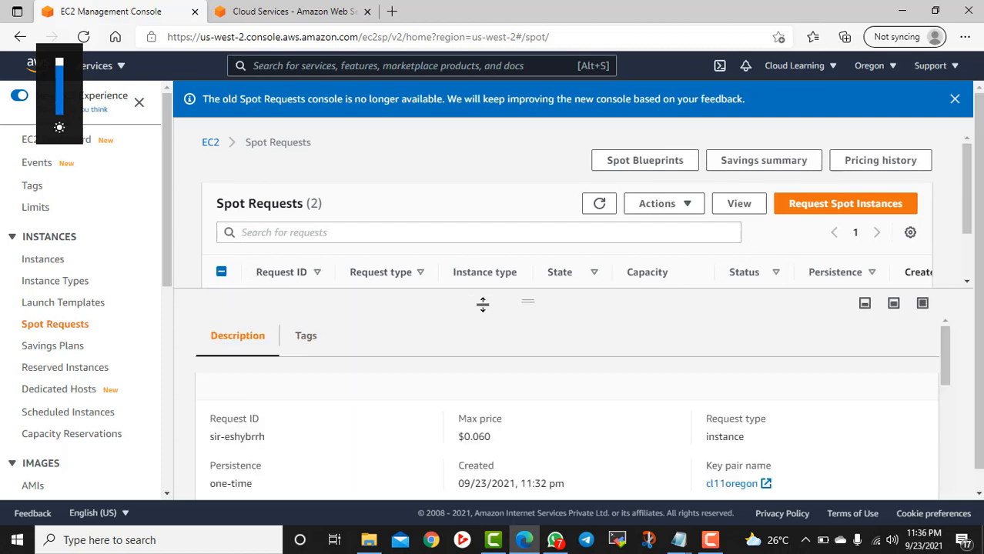
scroll(505, 335, "down", 1)
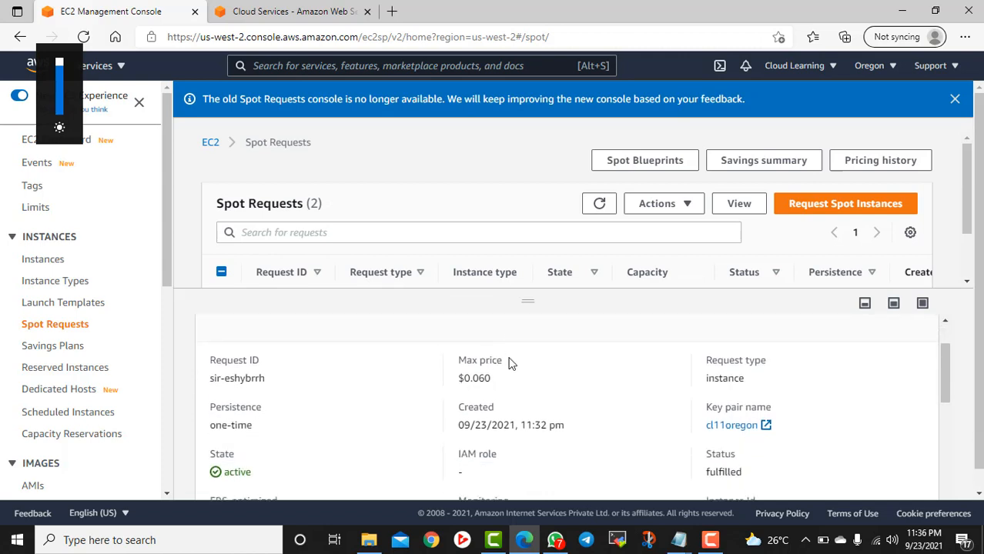
scroll(510, 363, "down", 1)
left_click_drag(495, 324, 463, 325)
left_click(512, 448)
scroll(616, 450, "down", 2)
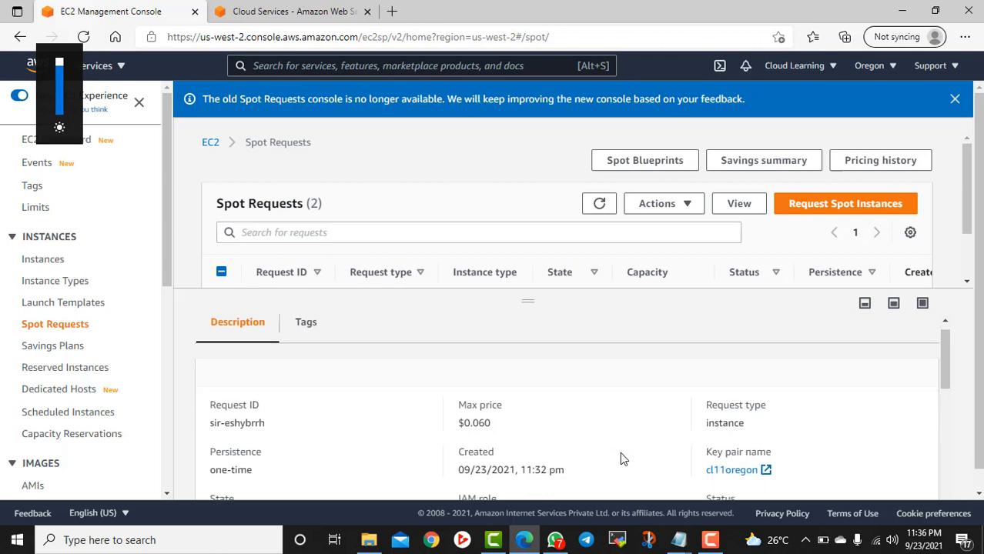
left_click_drag(262, 422, 236, 412)
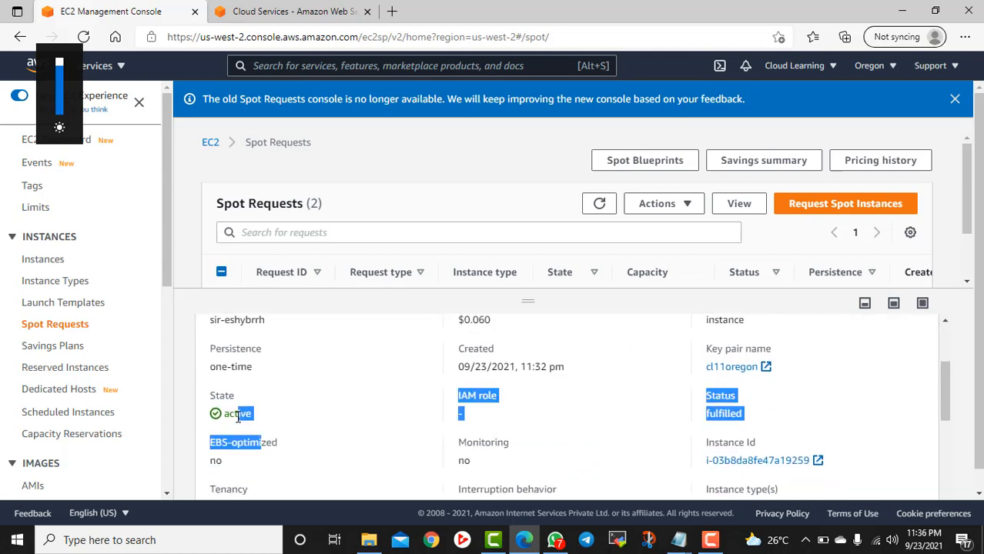
scroll(493, 423, "down", 2)
scroll(577, 358, "down", 2)
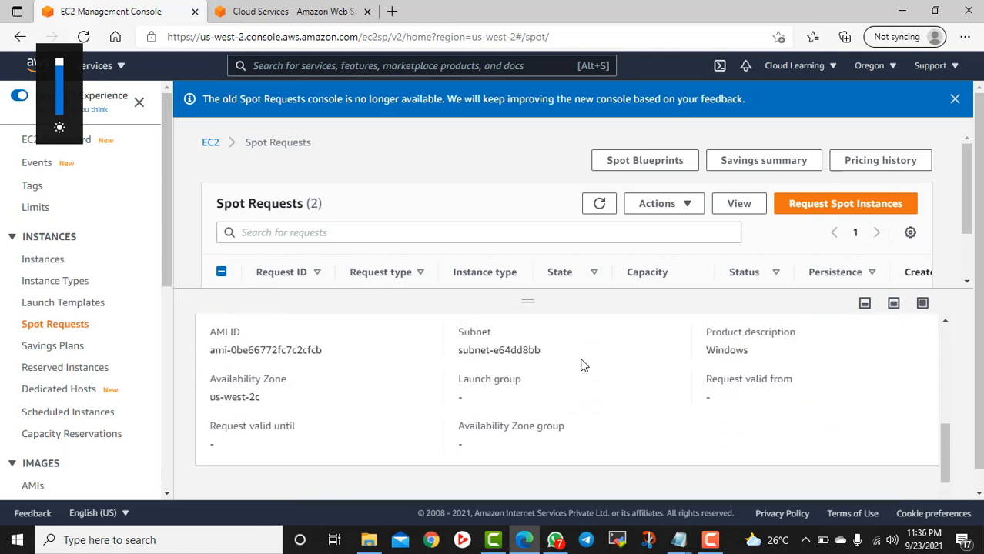
scroll(583, 365, "down", 1)
scroll(539, 370, "up", 3)
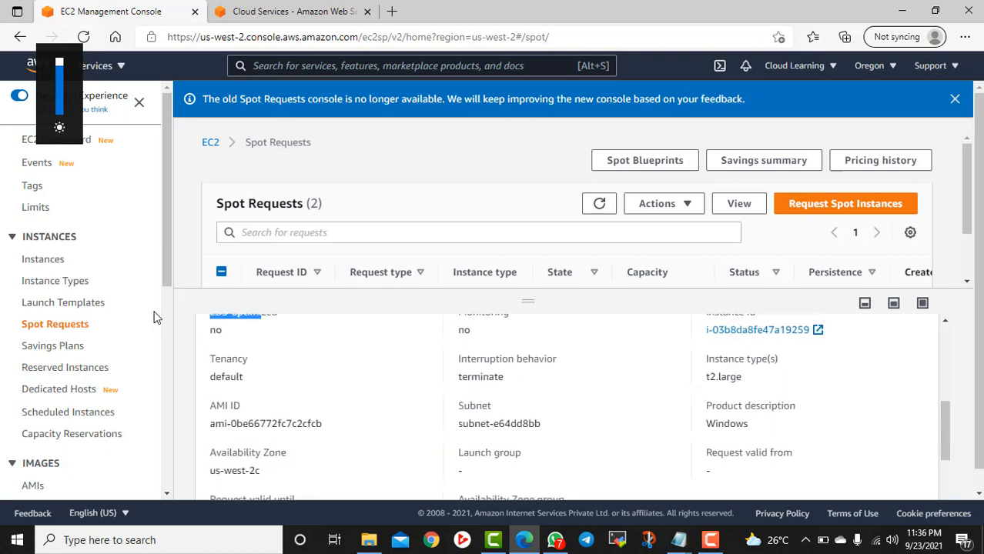
left_click(44, 260)
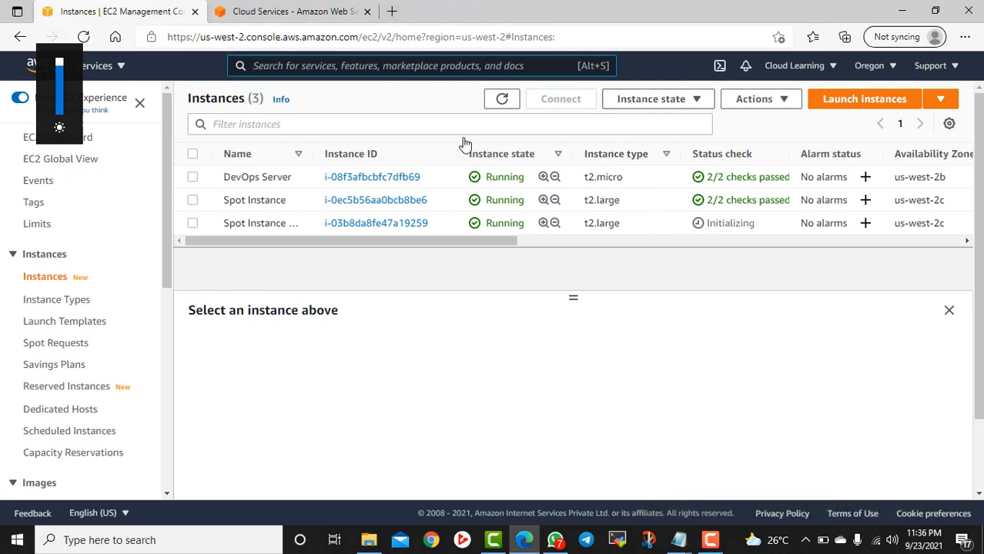
- Open YouTube in a new browser tab
left_click(392, 11)
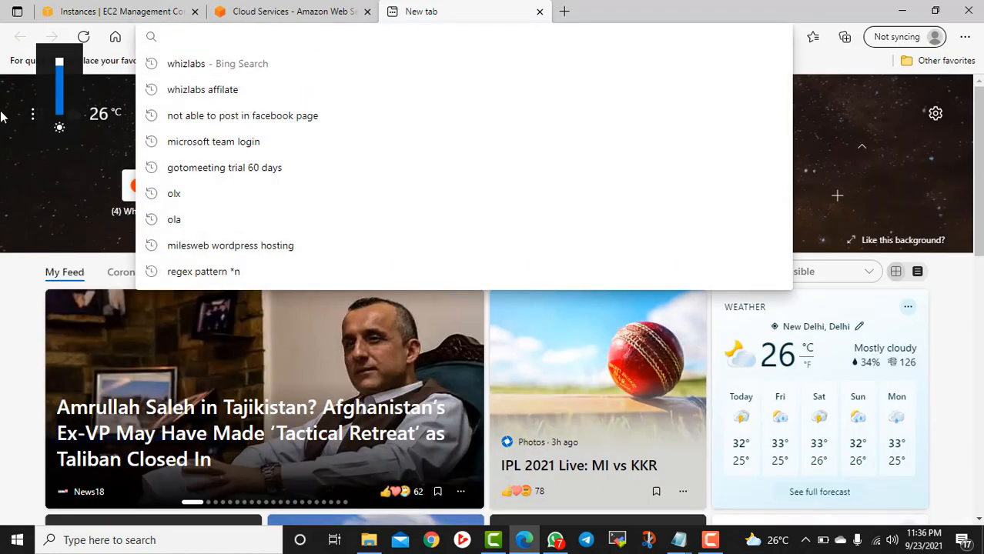
type("t")
key("BackSpace")
key("BackSpace")
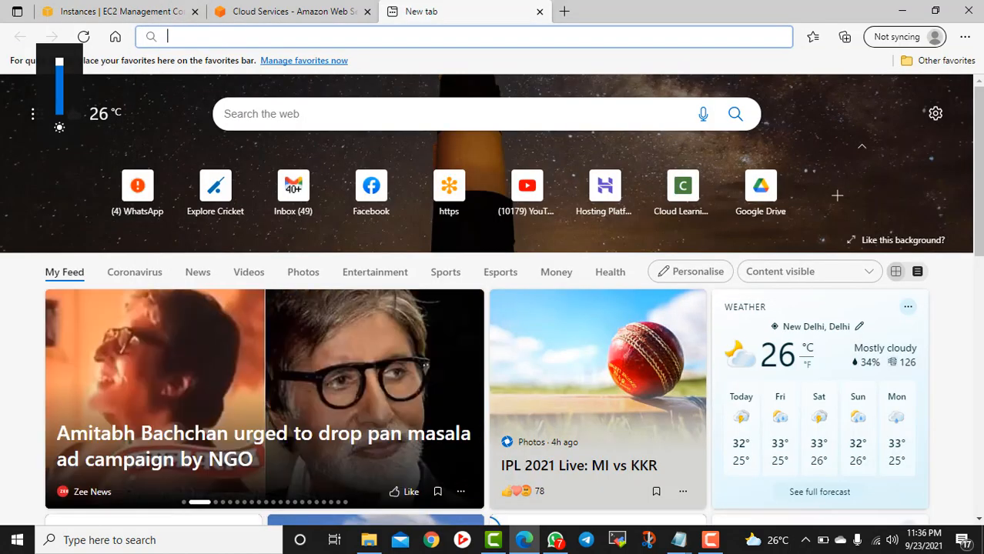
type("yo")
key("Return")
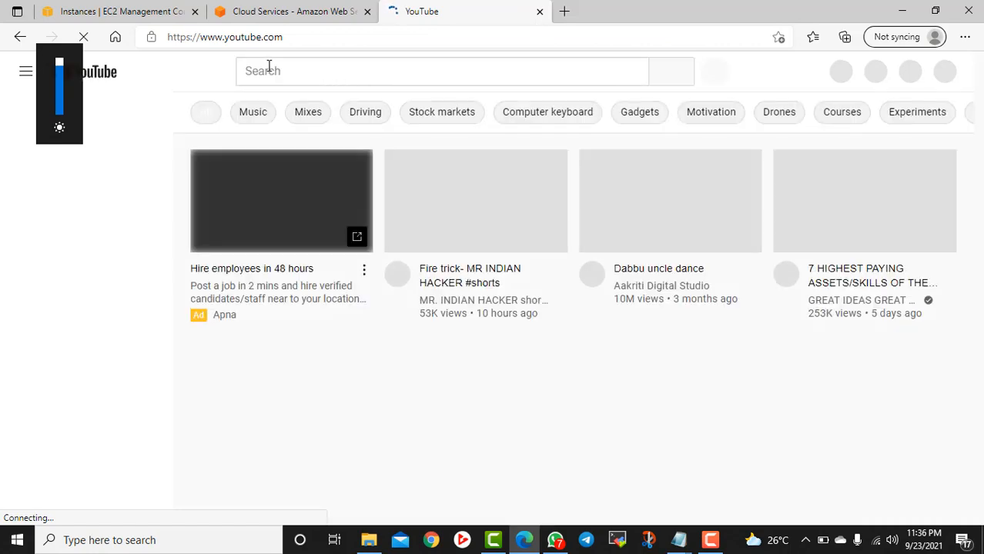
- Search YouTube for "cloud learning" and open the Cloud Learning channel
left_click(289, 73)
type("co")
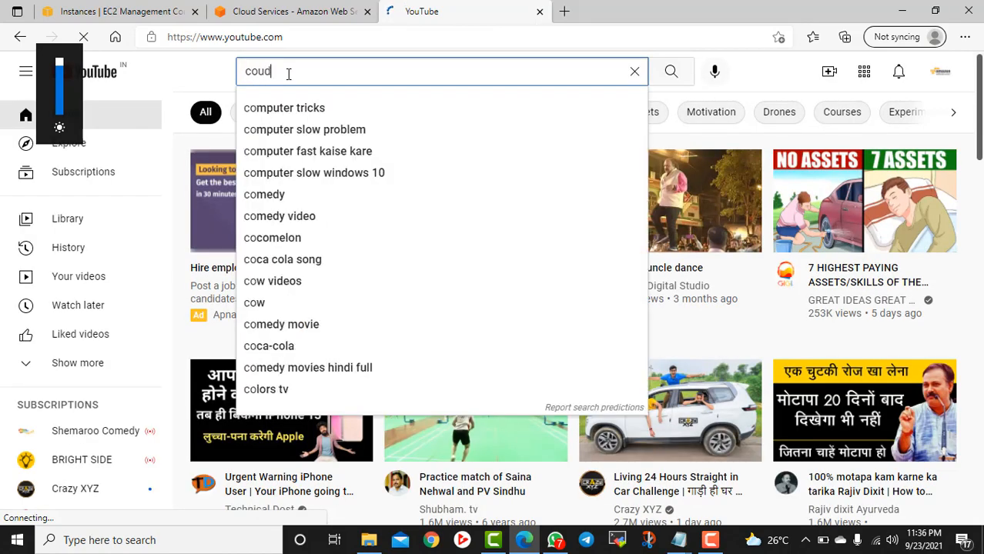
key("BackSpace")
type("loud learnin")
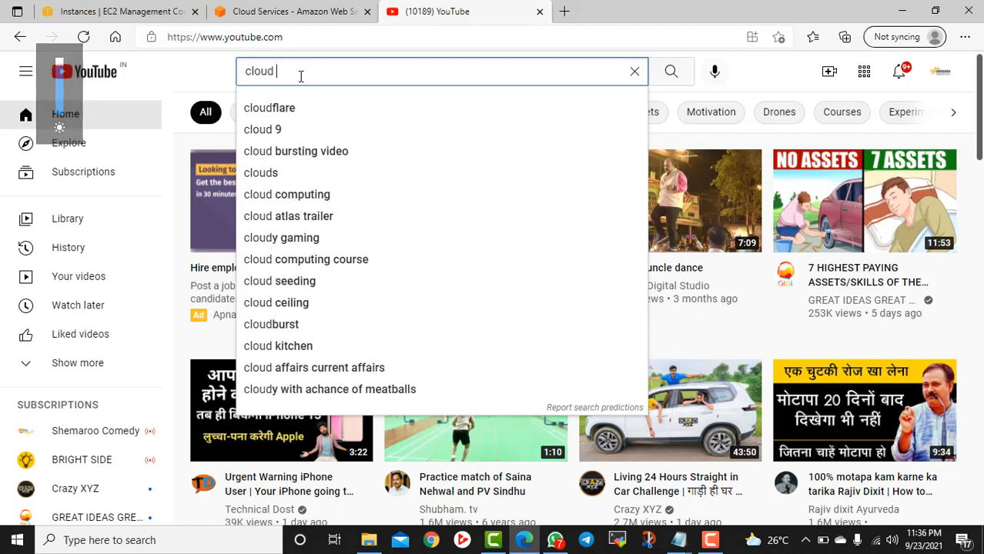
type("g")
key("Return")
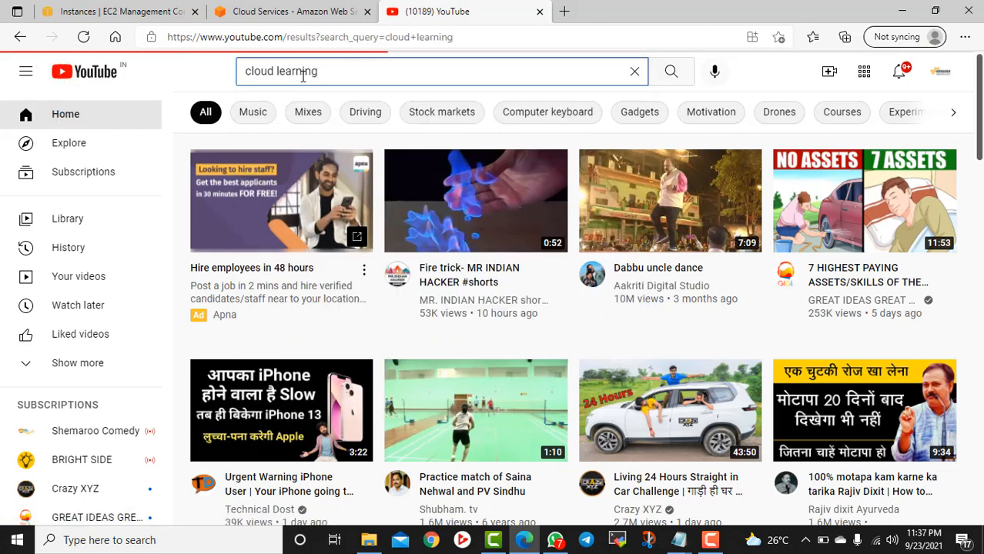
scroll(537, 370, "down", 3)
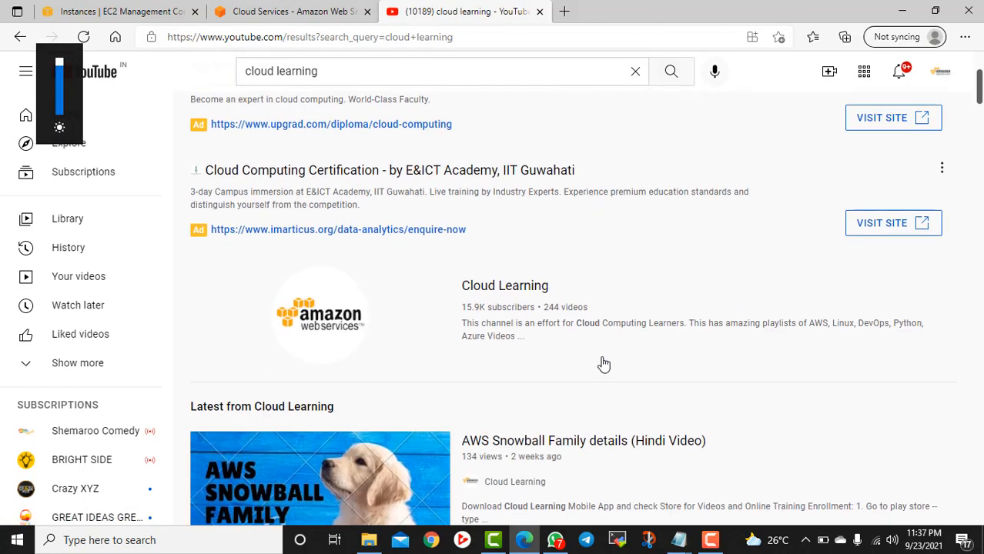
left_click(514, 295)
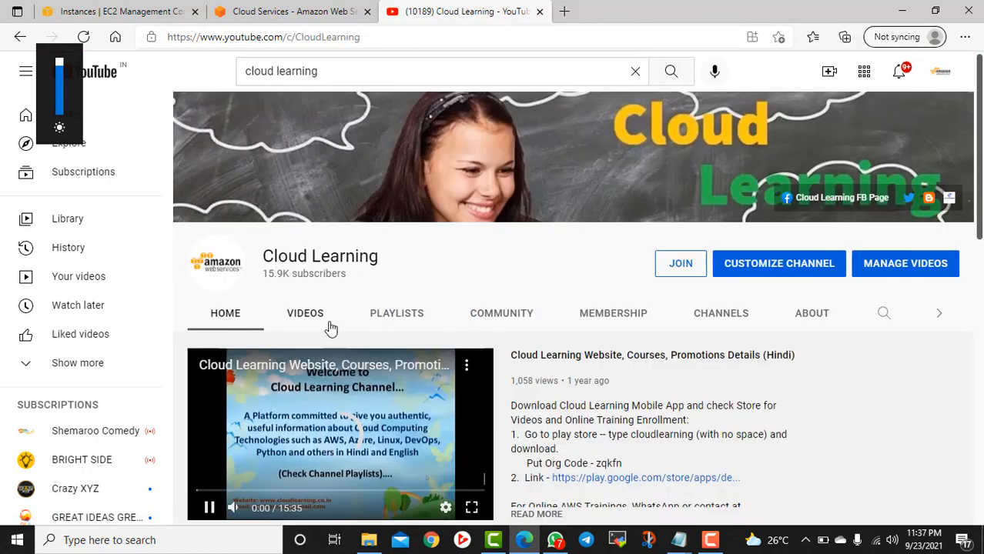
- Look through the Cloud Learning channel's uploaded videos
left_click(305, 314)
scroll(517, 336, "down", 2)
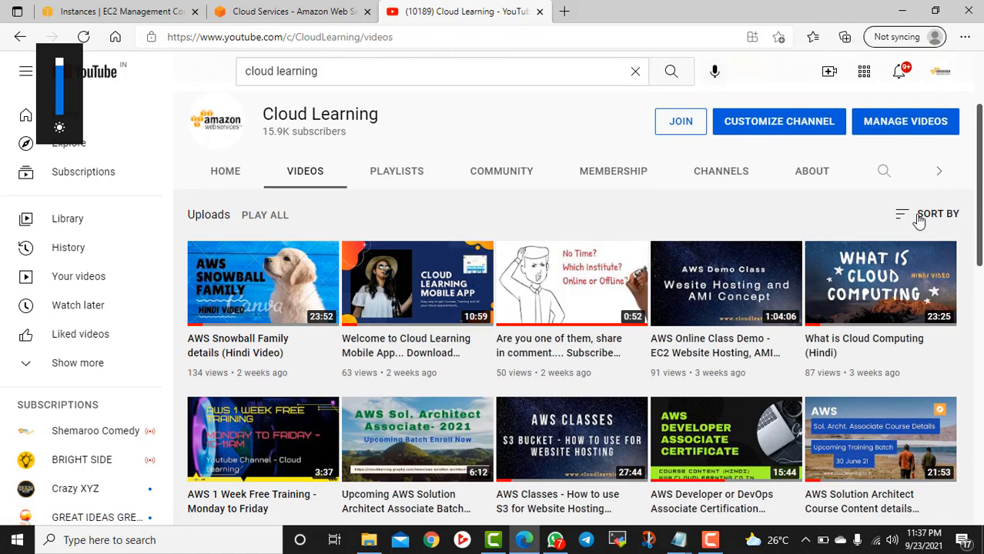
scroll(917, 219, "up", 2)
- Browse the channel's created playlists, from the Linux and Docker courses through to the Azure and AWS video playlists
left_click(411, 315)
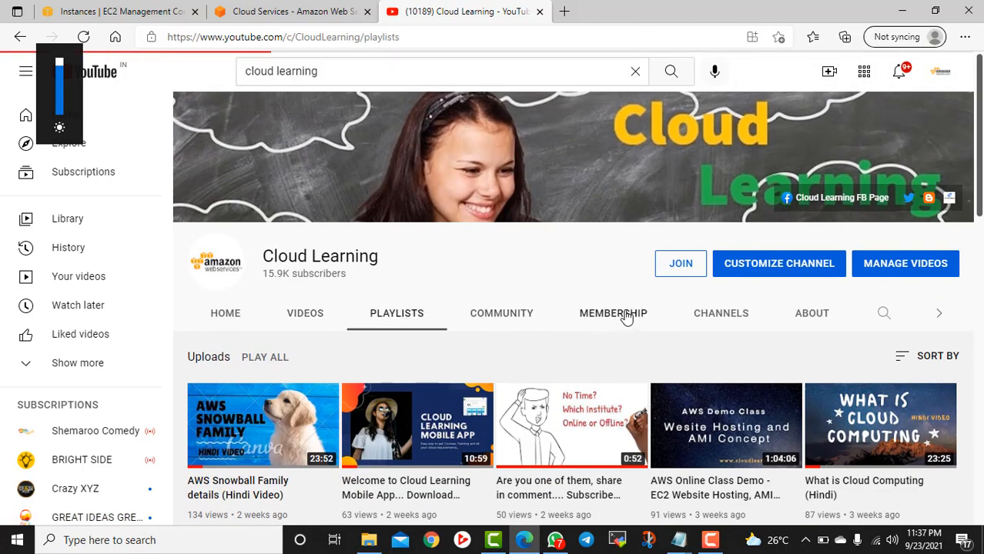
scroll(654, 339, "down", 3)
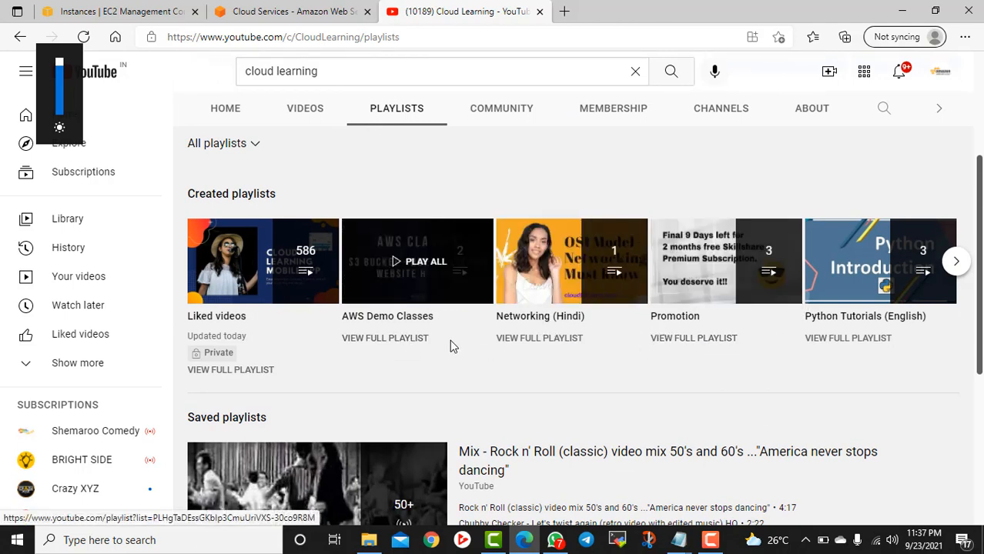
left_click(955, 261)
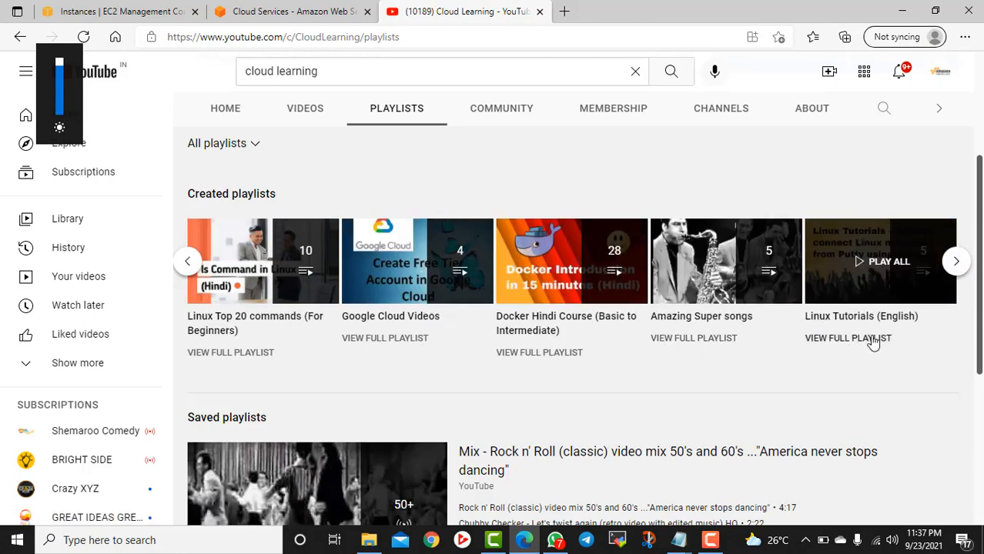
scroll(871, 339, "up", 2)
scroll(946, 308, "down", 2)
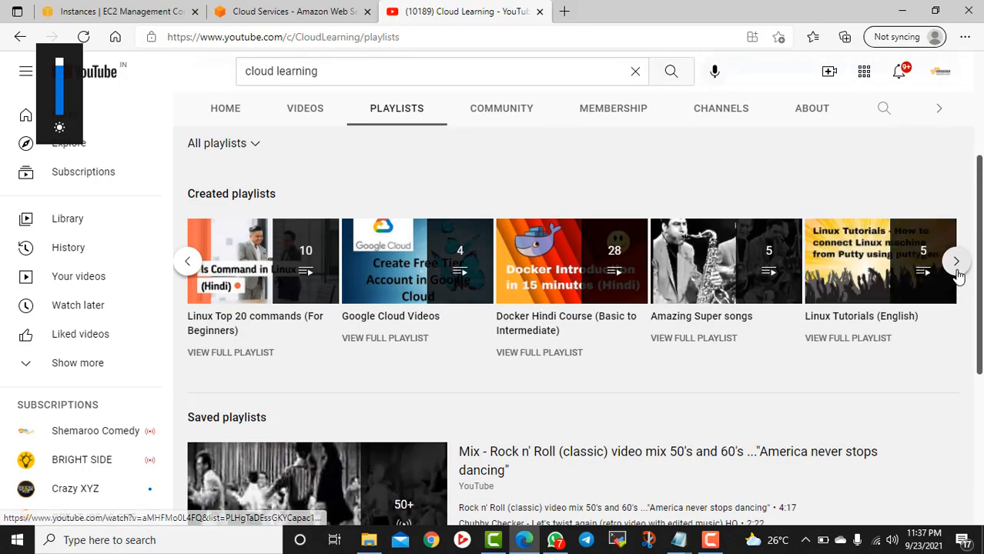
left_click(956, 266)
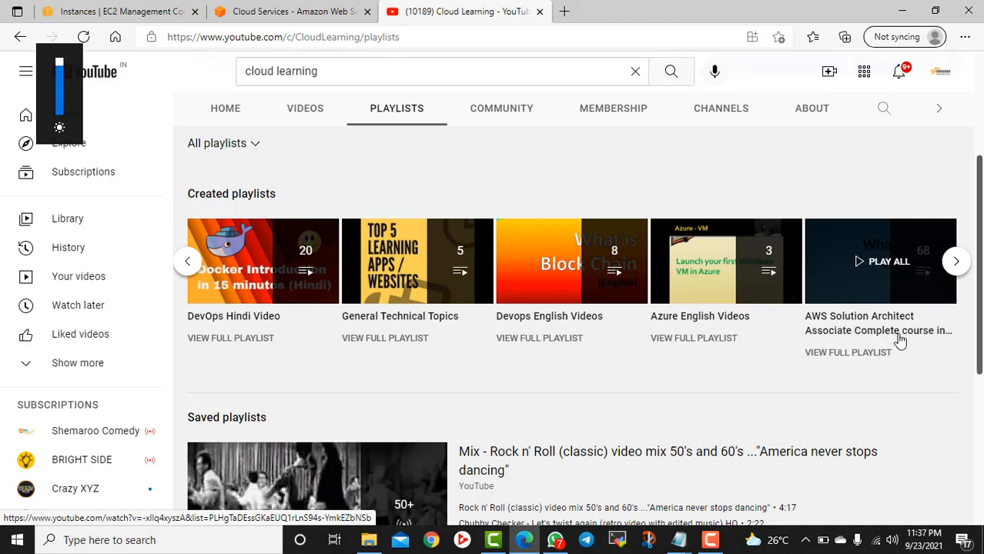
left_click(957, 263)
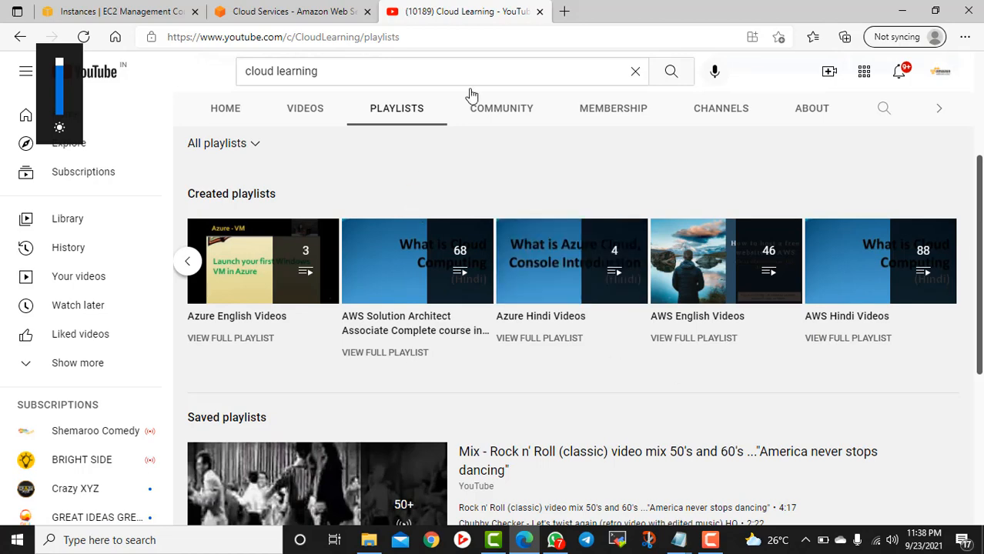
left_click(187, 261)
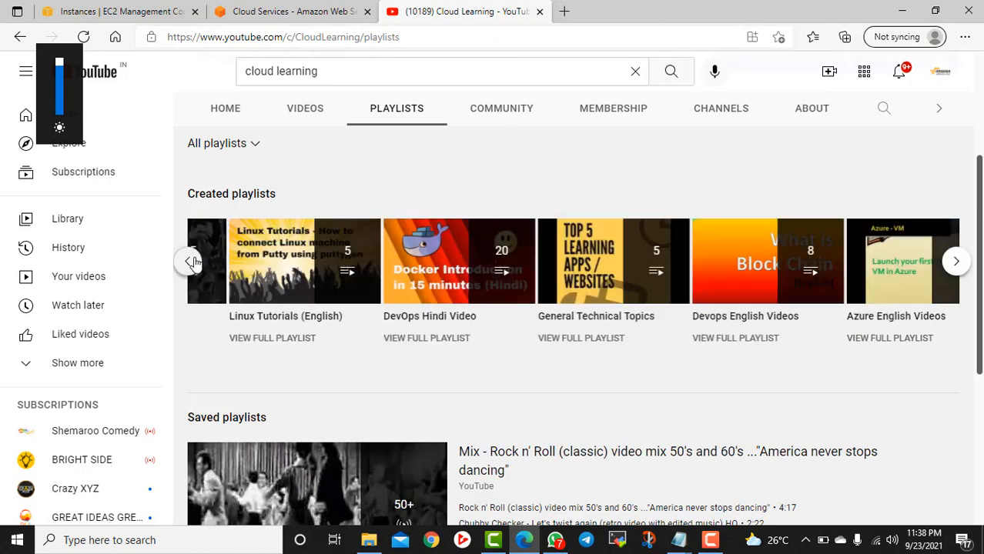
- Switch to the Notepad window holding the Google Play link and copy the full app address
left_click(564, 12)
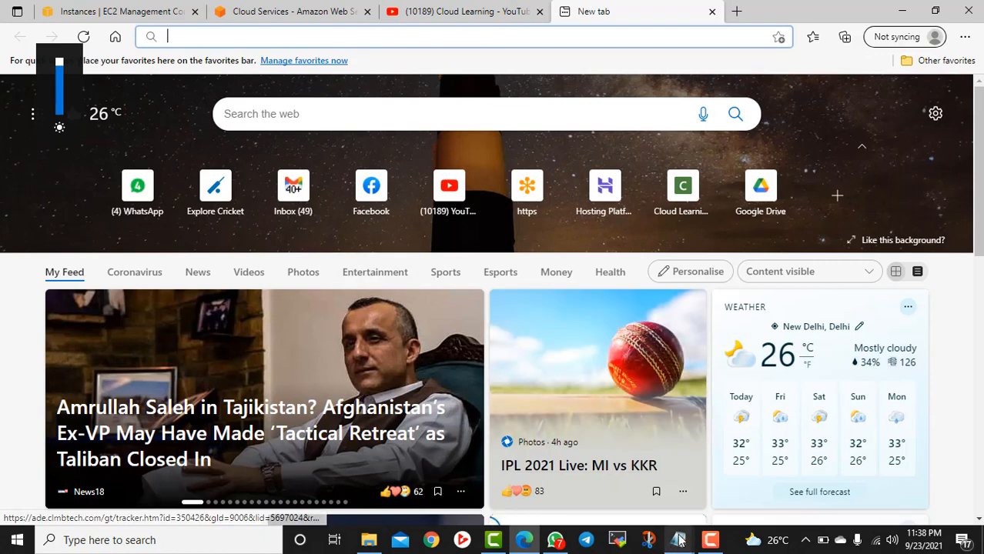
mouse_move(681, 542)
left_click(770, 481)
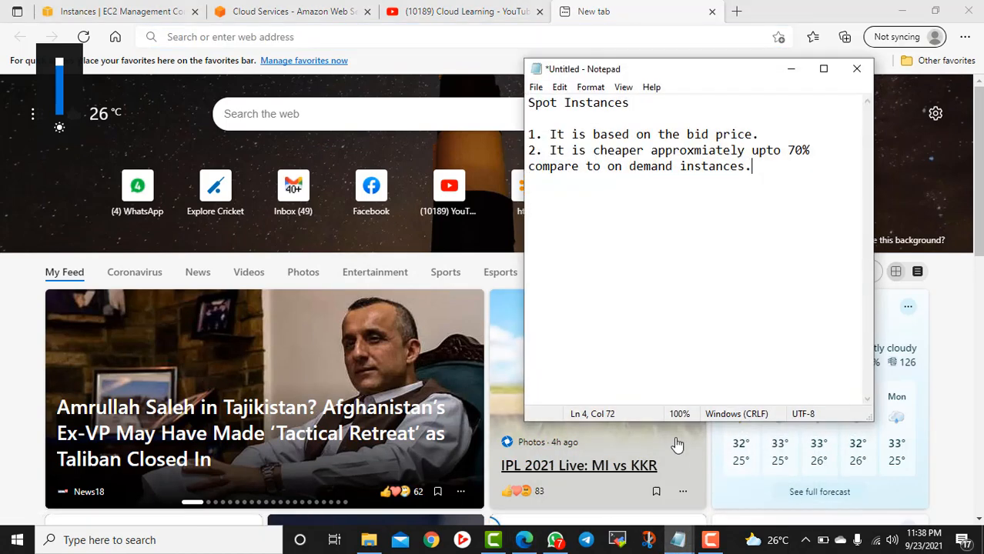
mouse_move(677, 540)
left_click(607, 447)
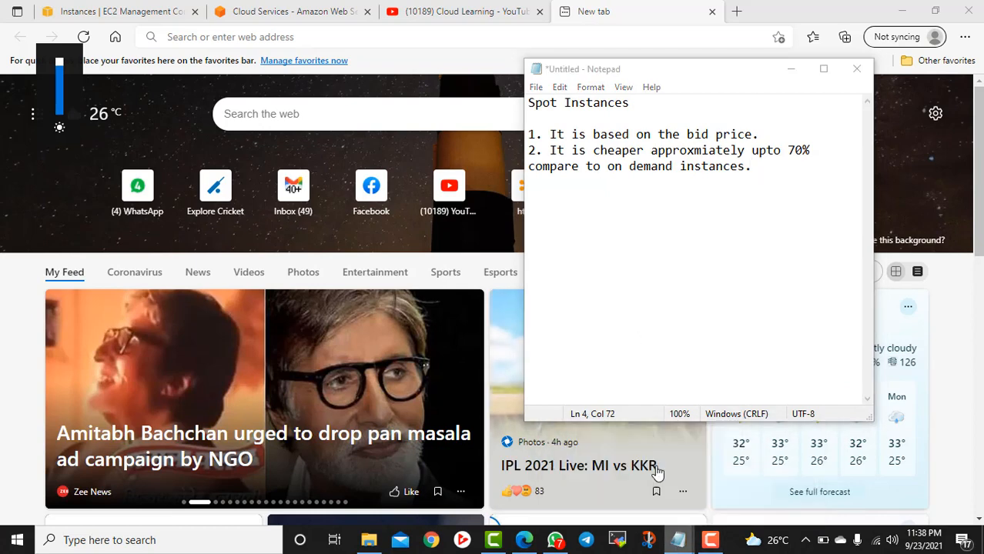
left_click(675, 126)
left_click_drag(676, 127, 515, 103)
key("ctrl+c")
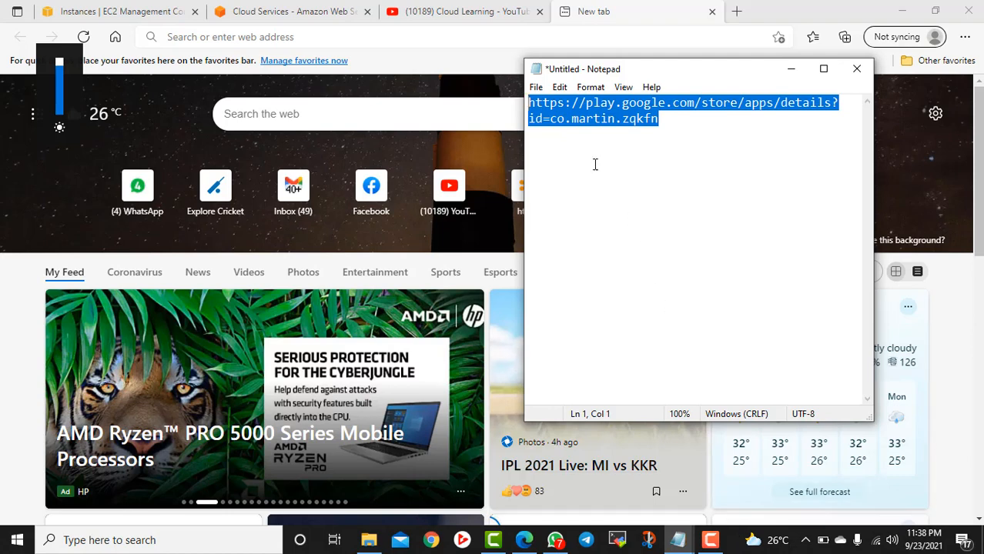
- Open the copied Google Play link in a new browser tab and highlight the app name Cloudlearning
left_click(734, 11)
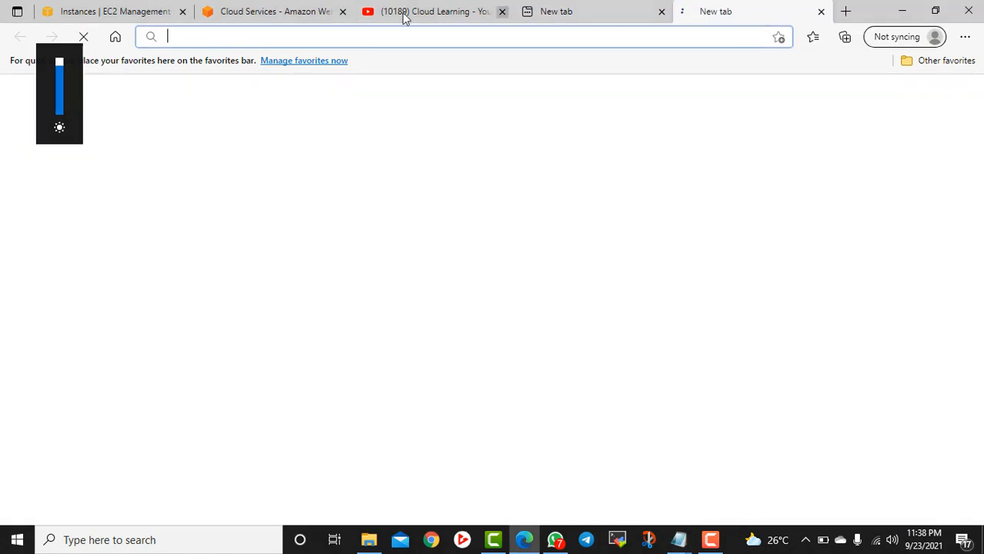
left_click(369, 37)
key("ctrl+v")
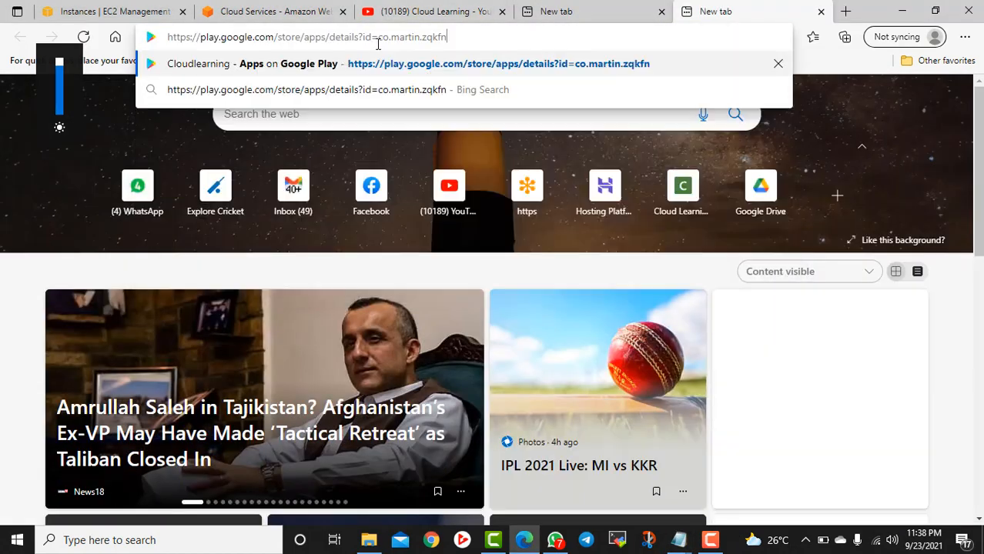
key("Return")
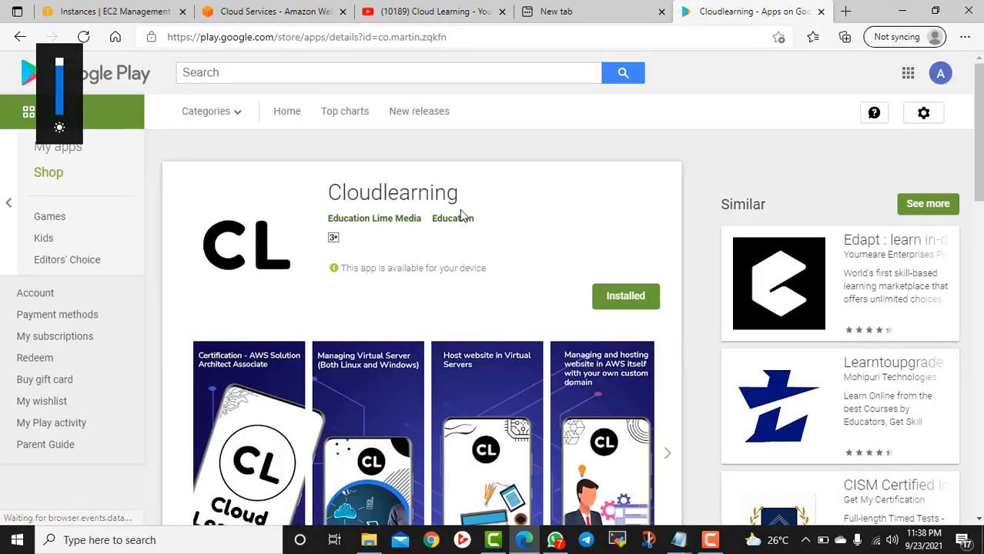
left_click_drag(462, 199, 331, 194)
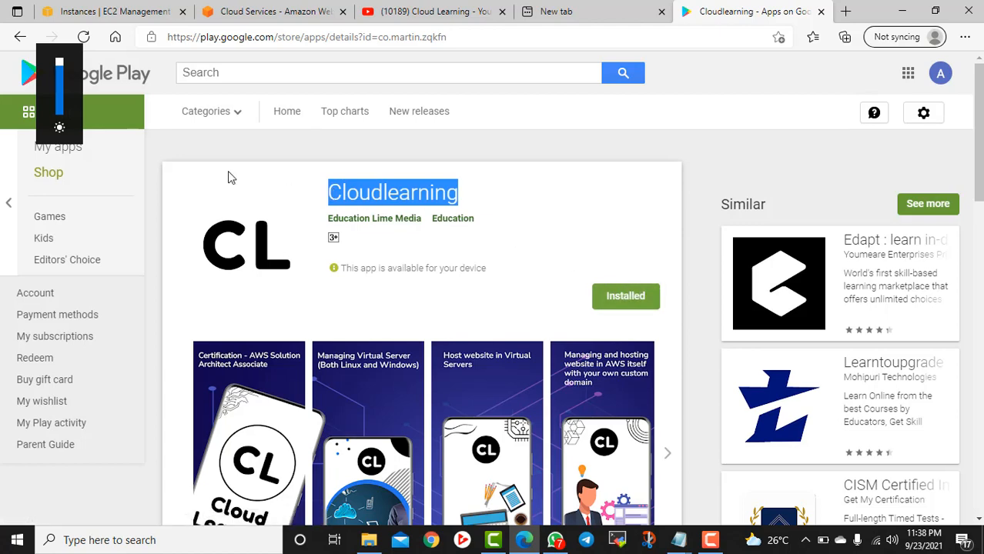
left_click(677, 540)
left_click(758, 495)
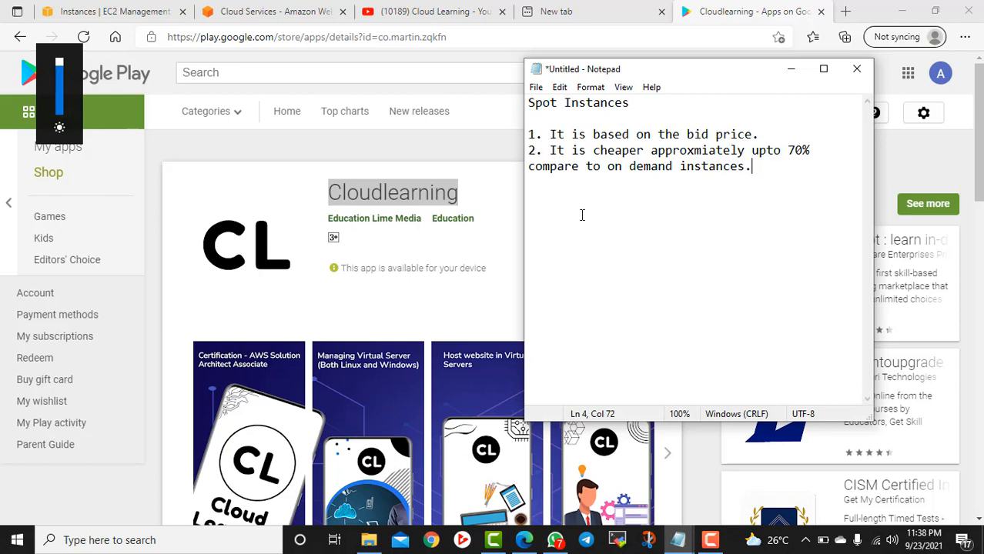
left_click(798, 176)
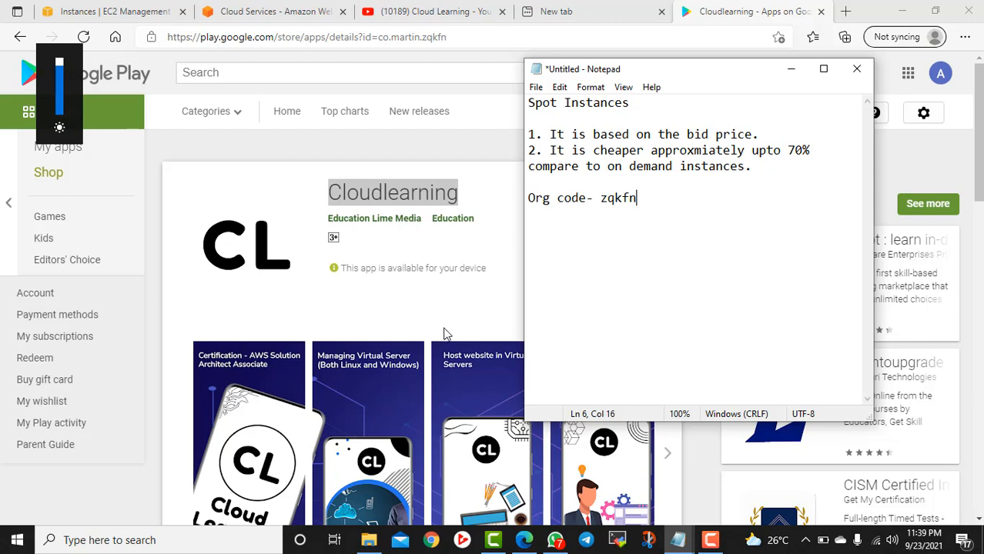
left_click(792, 71)
- Highlight the Cloudlearning app's name and look over its screenshots and description on Google Play
left_click_drag(500, 202, 395, 191)
scroll(508, 249, "down", 3)
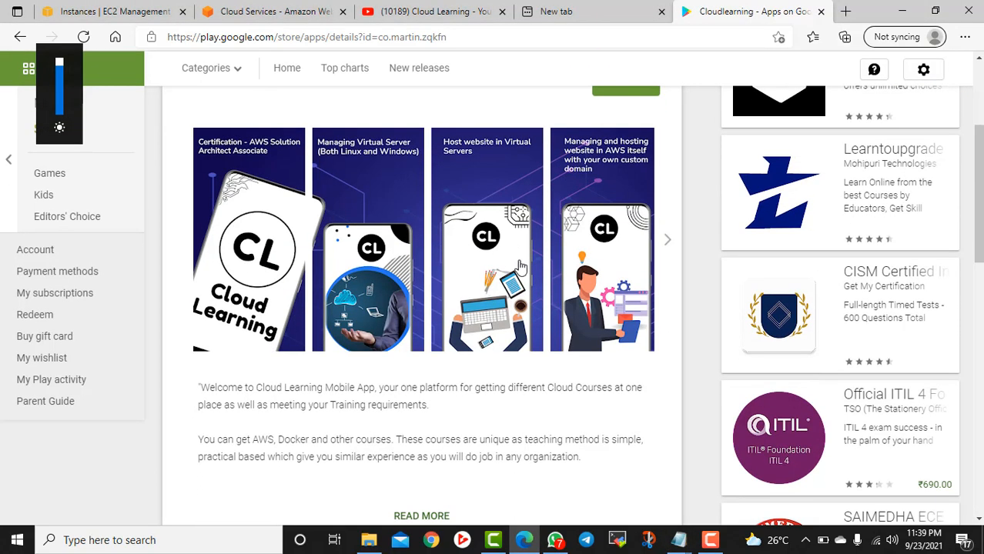
scroll(539, 262, "up", 3)
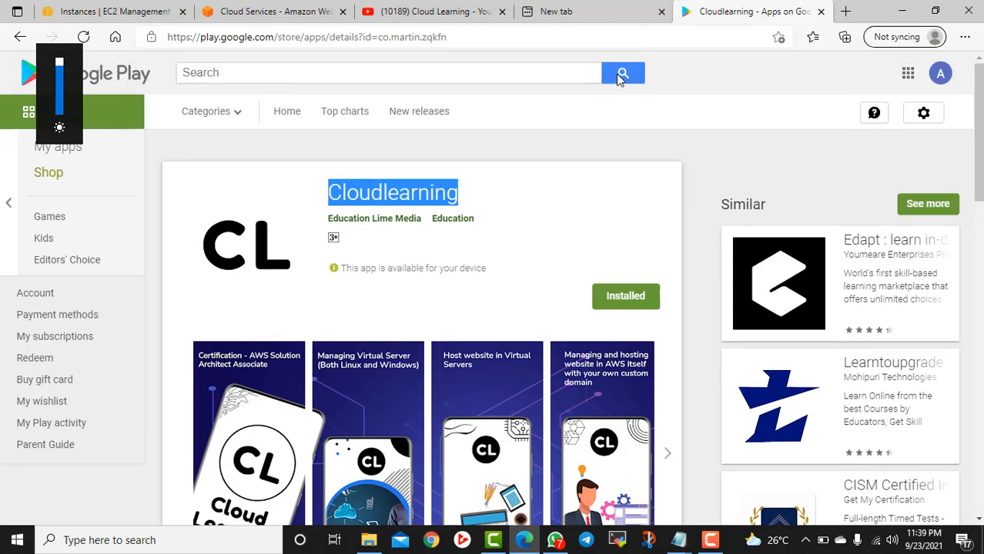
- Close the empty browser tab and look through more of the Cloud Learning channel's created playlists on YouTube
left_click(615, 7)
left_click(661, 11)
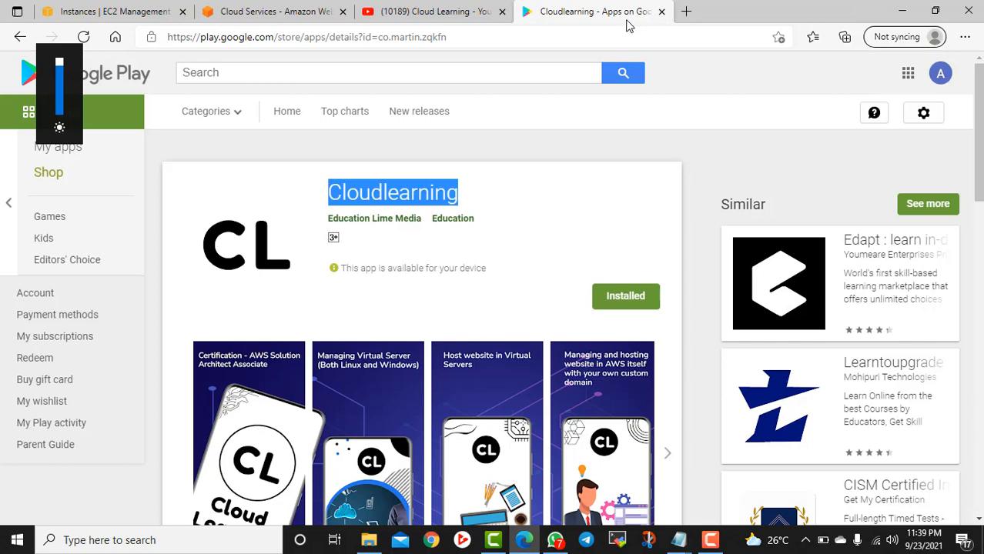
left_click(454, 7)
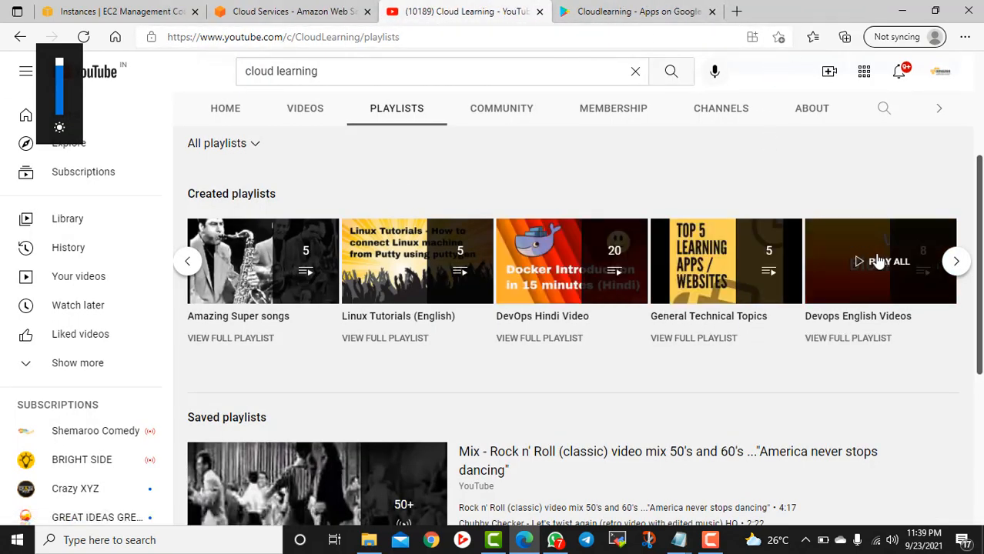
left_click(956, 262)
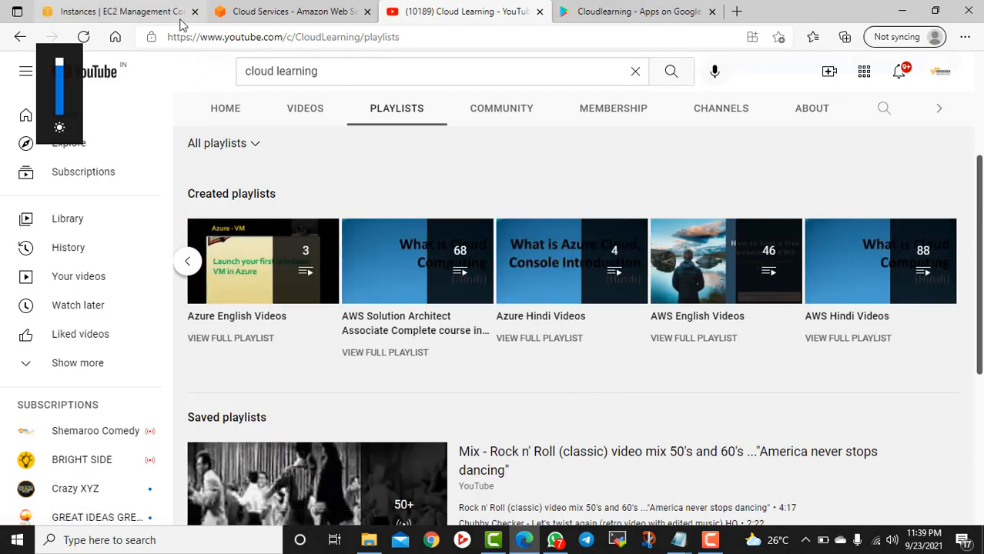
- Refresh the EC2 instances list and open the RDP client connection details for the Spot Instance Windows Server instance
left_click(119, 9)
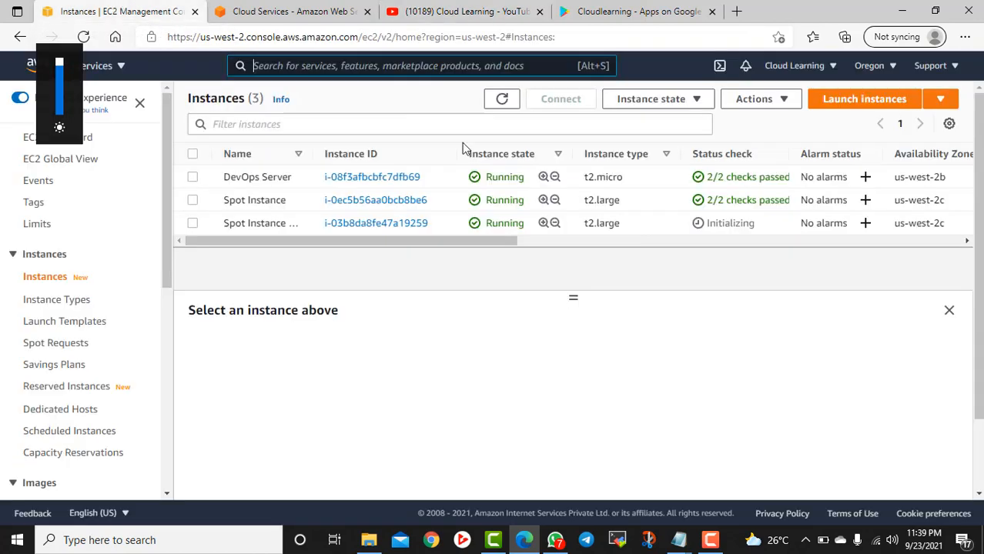
left_click(501, 99)
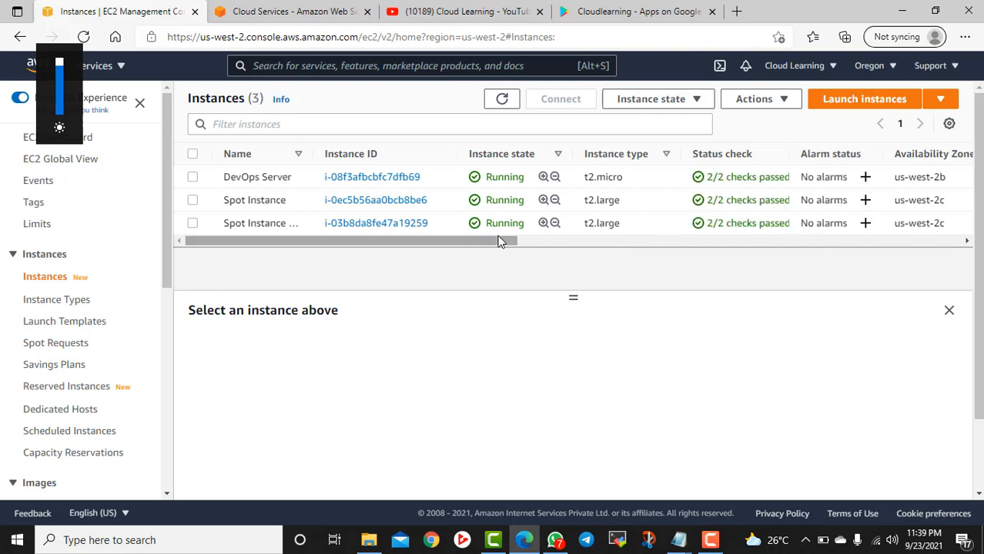
left_click(192, 224)
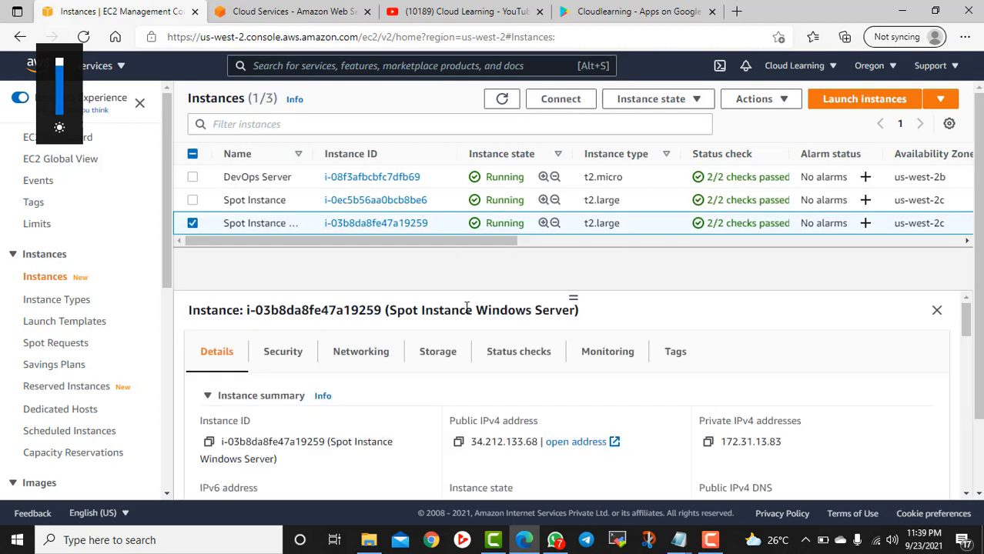
left_click(576, 100)
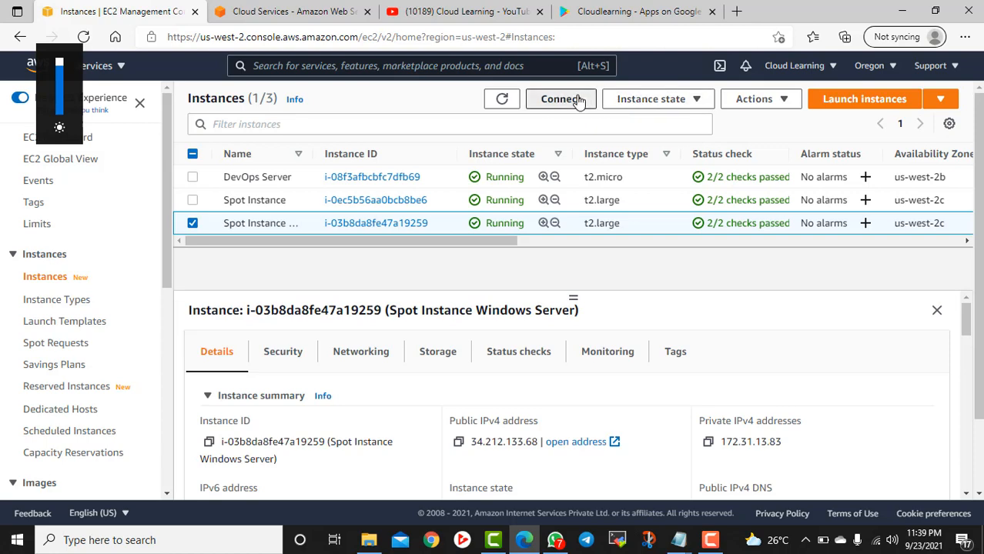
left_click(222, 226)
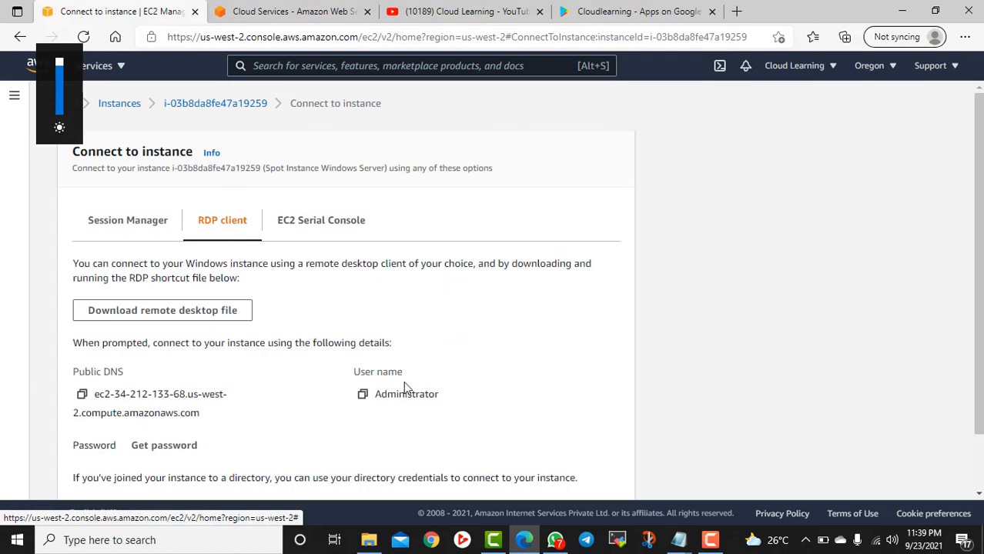
- Copy the instance's public DNS and launch Remote Desktop Connection by running mstsc
left_click(82, 395)
scroll(384, 296, "down", 1)
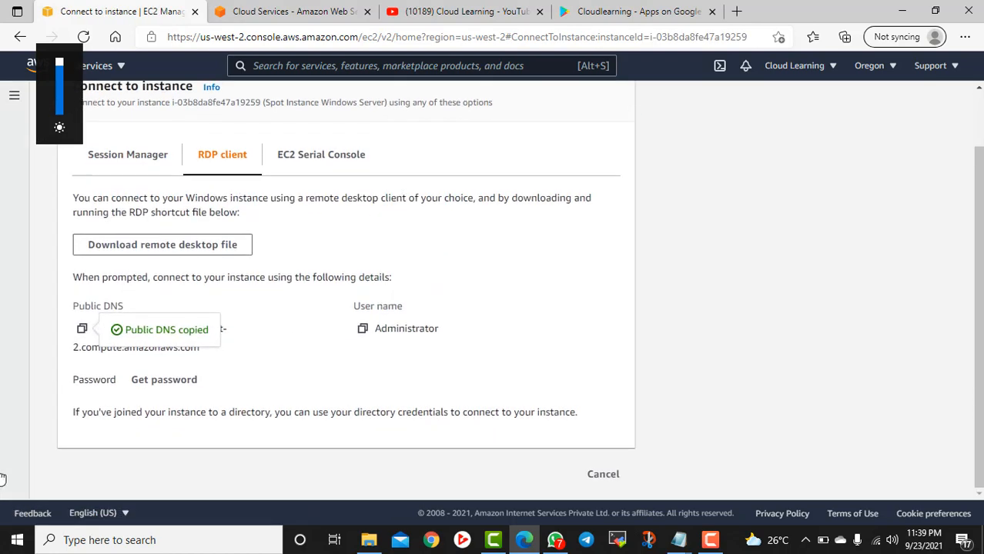
left_click(17, 543)
right_click(17, 544)
left_click(44, 468)
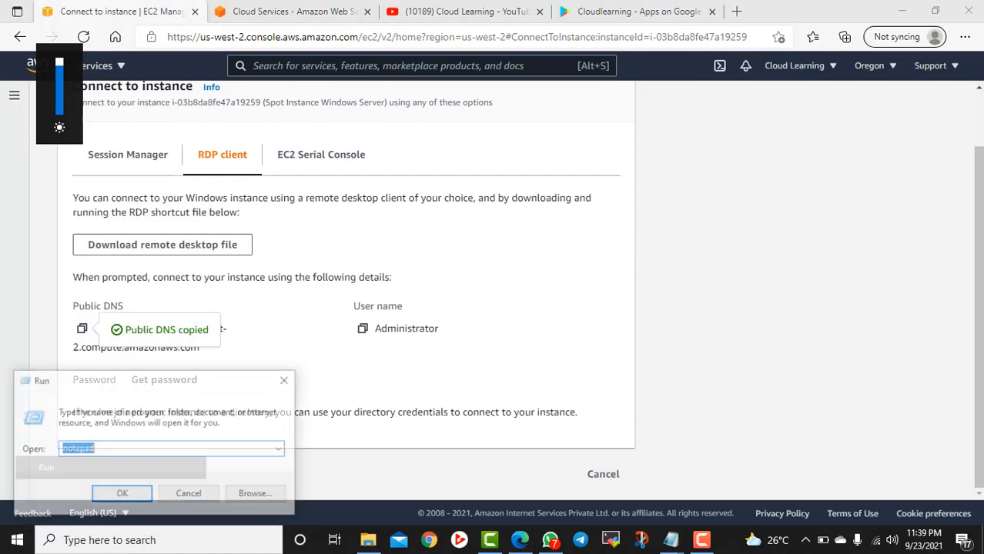
type("mstsc")
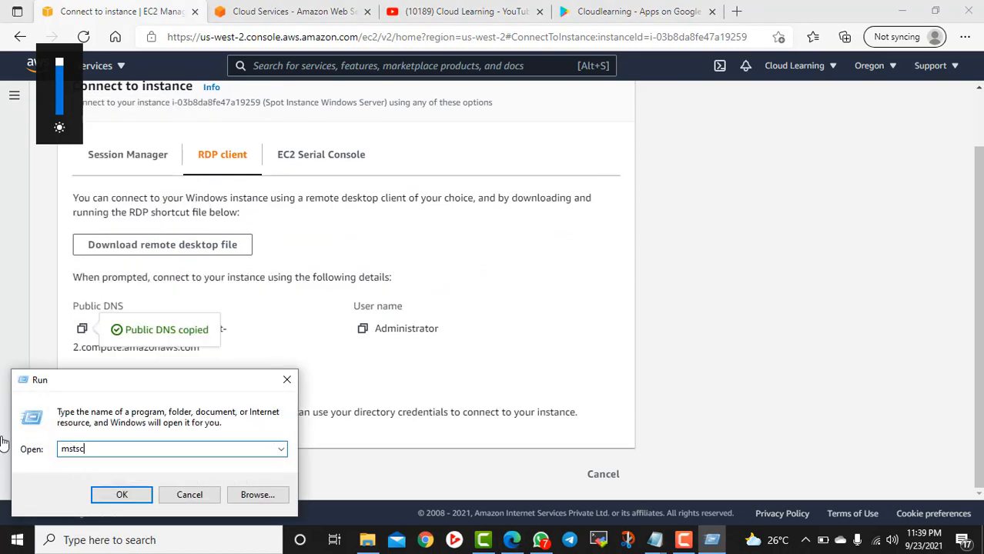
key("Return")
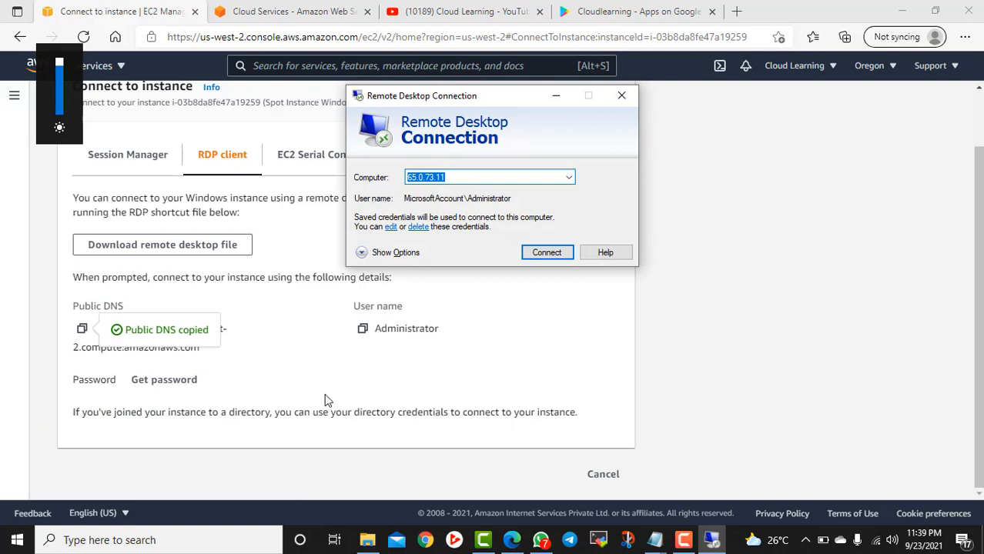
- Start a remote connection to the copied public DNS and enter Administrator as the user name of a different account
key("ctrl+v")
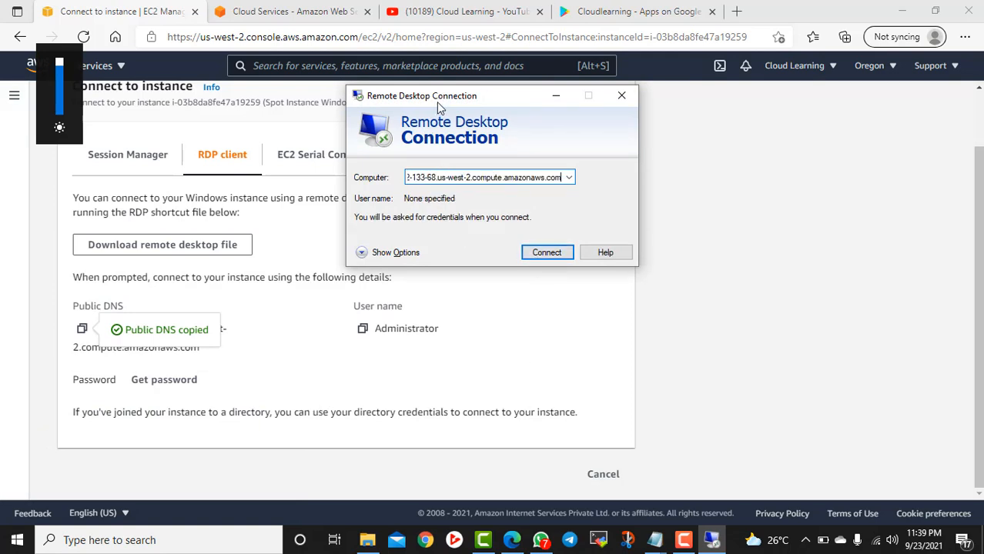
left_click_drag(436, 101, 633, 101)
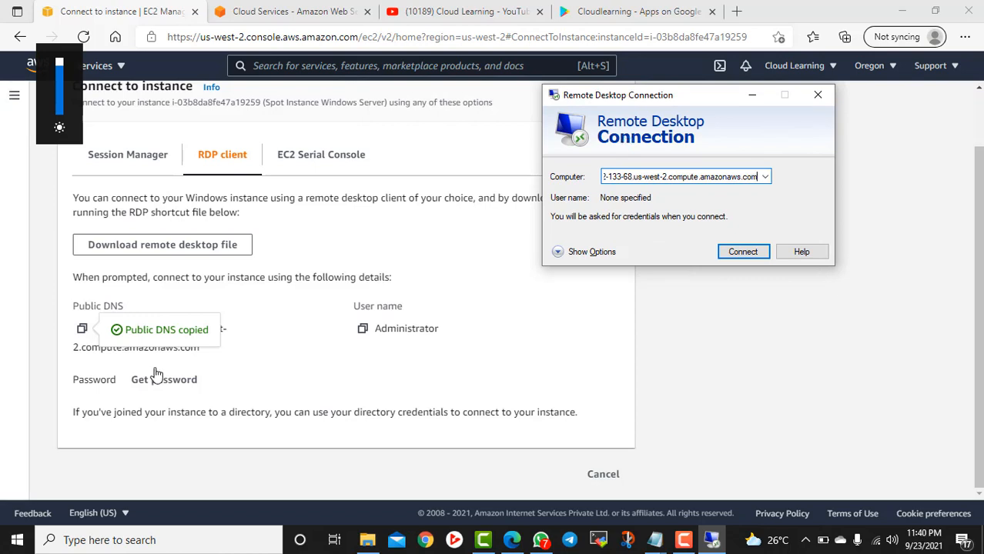
left_click(737, 254)
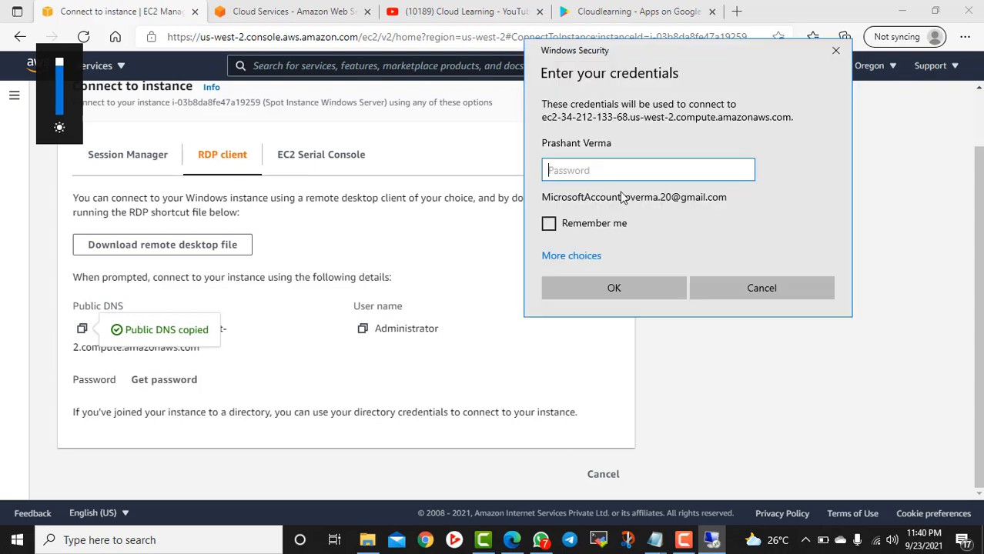
left_click(572, 256)
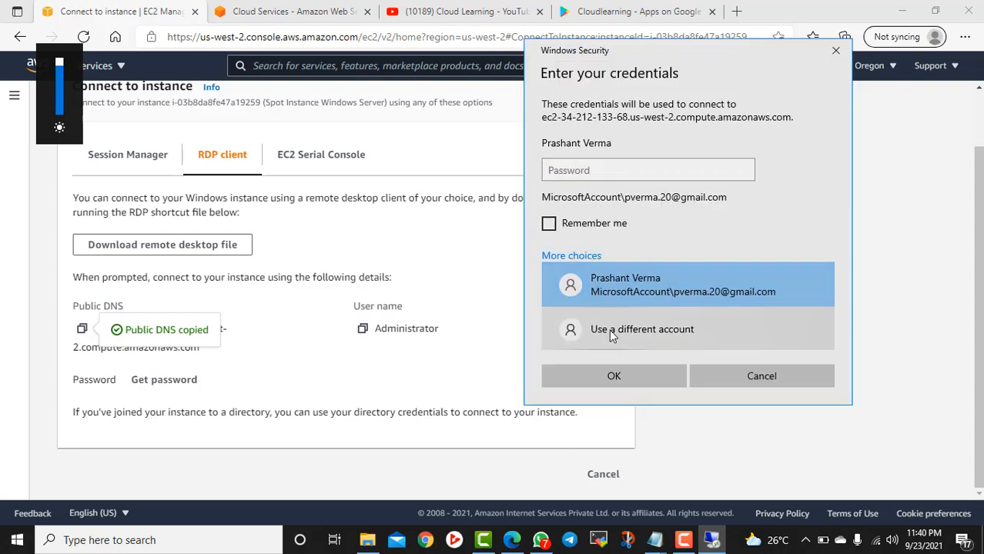
left_click(610, 329)
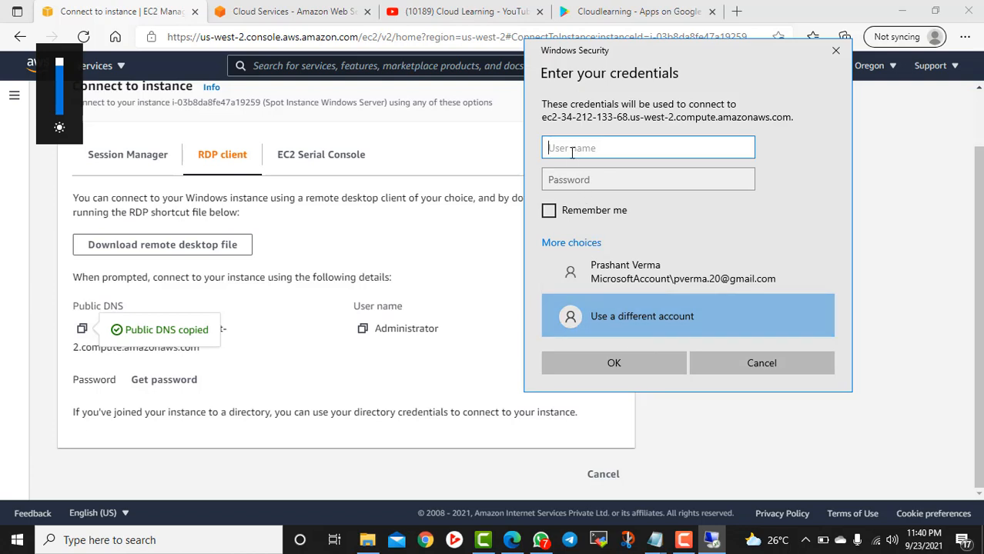
type("Administrator")
- Open the instance's Windows password retrieval in the browser and load the key pair file cl11oregon.pem from Downloads
left_click(406, 357)
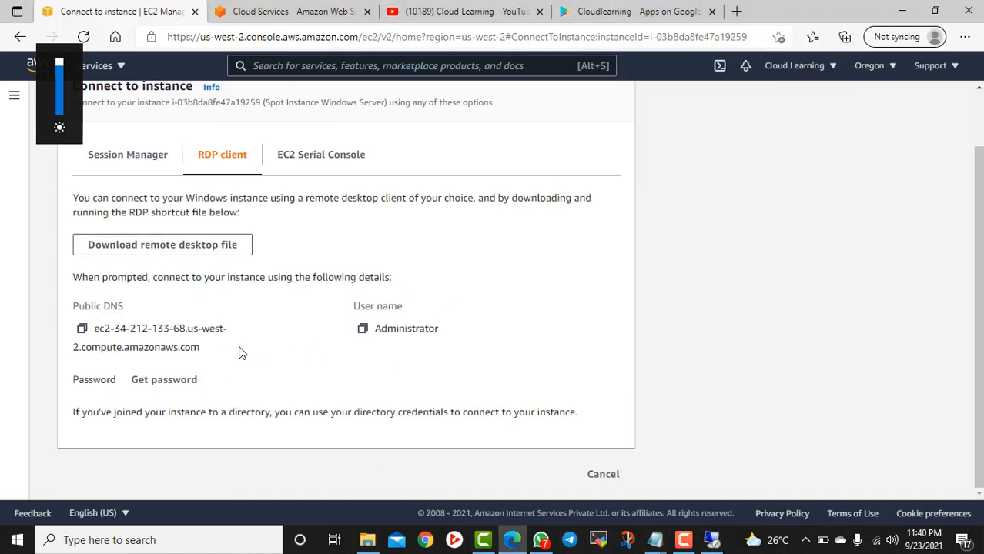
left_click(175, 388)
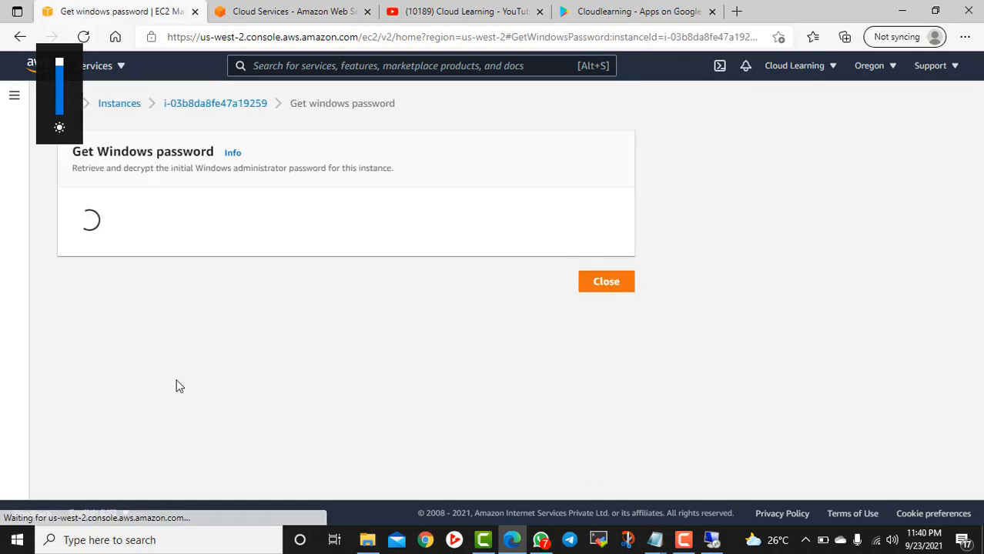
left_click(100, 329)
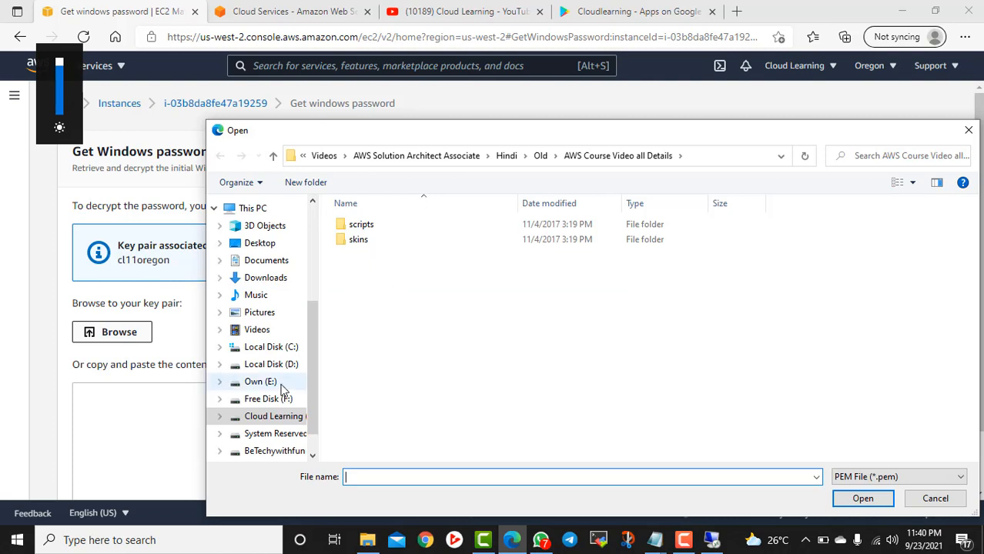
left_click(268, 279)
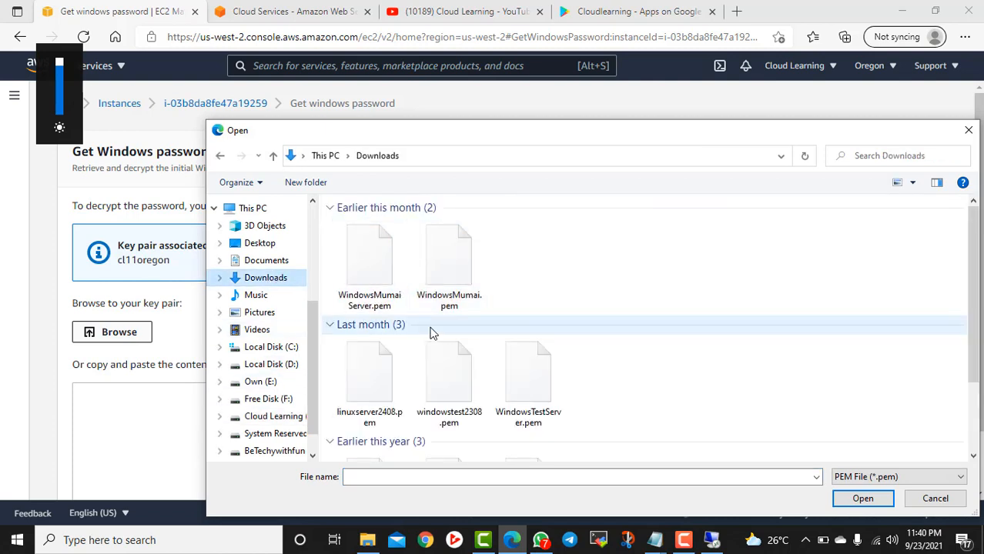
scroll(389, 350, "down", 1)
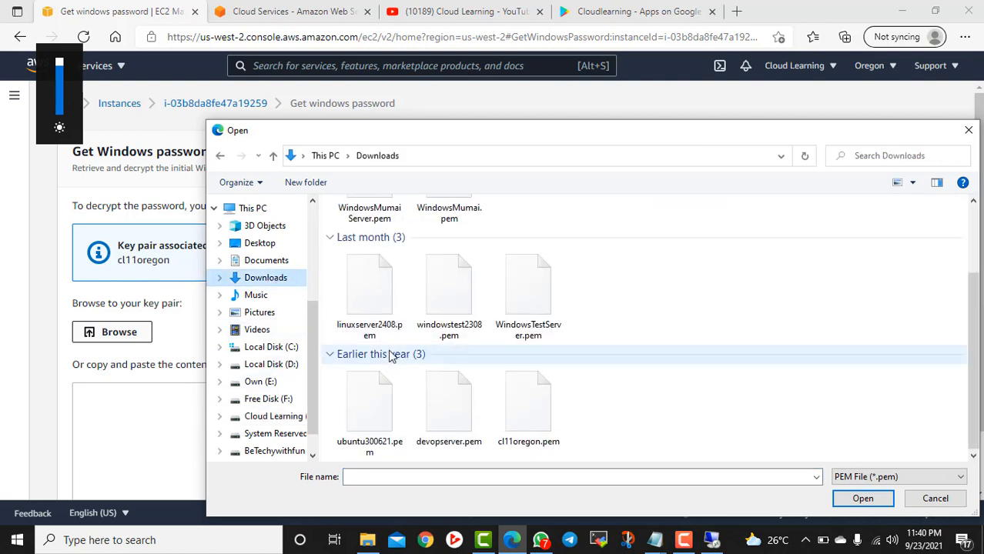
left_click(520, 424)
left_click(863, 505)
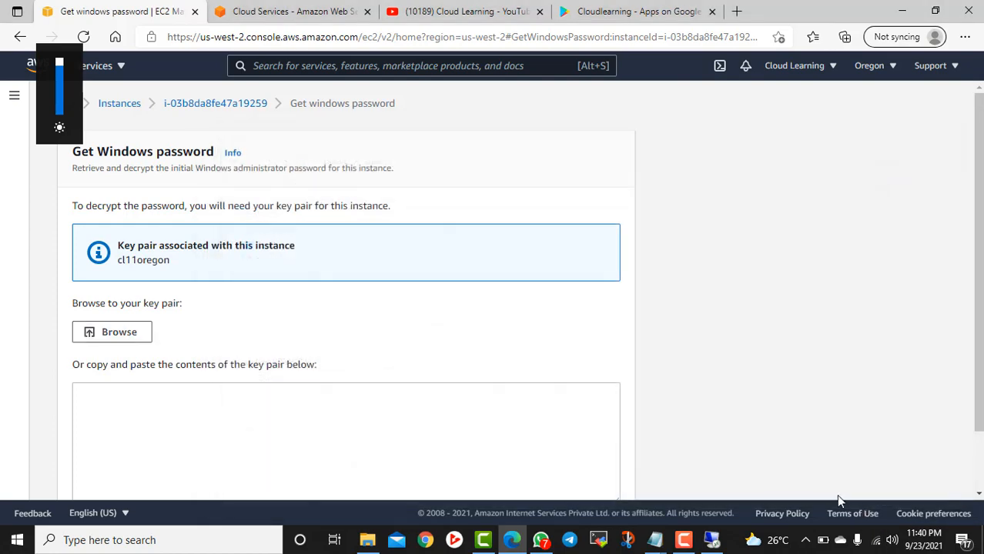
- Decrypt the Windows administrator password with the loaded key pair and copy it
scroll(514, 461, "down", 5)
scroll(542, 418, "down", 1)
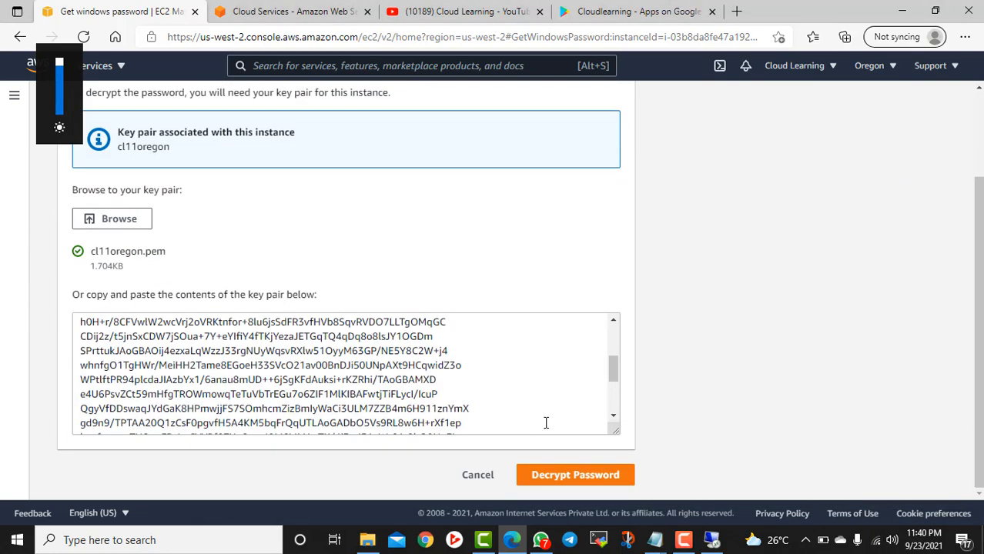
left_click(570, 474)
scroll(240, 422, "down", 2)
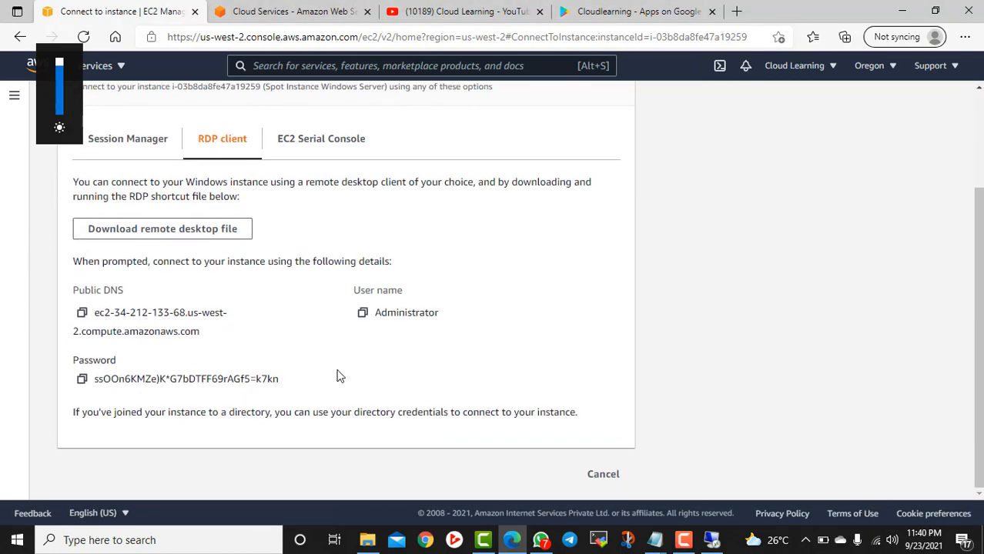
left_click(82, 379)
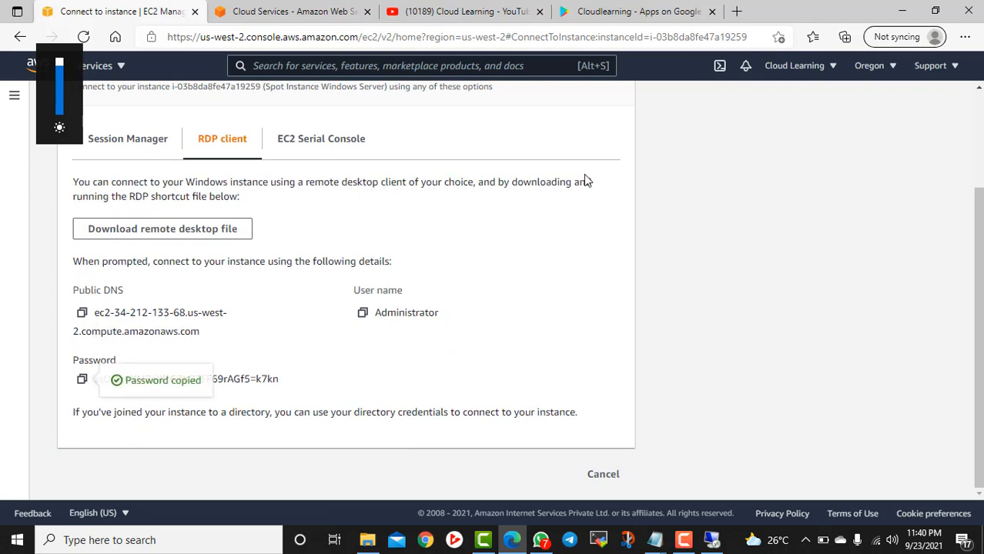
- Return to the Remote Desktop credentials prompt, paste the administrator password and connect to the instance
left_click(711, 539)
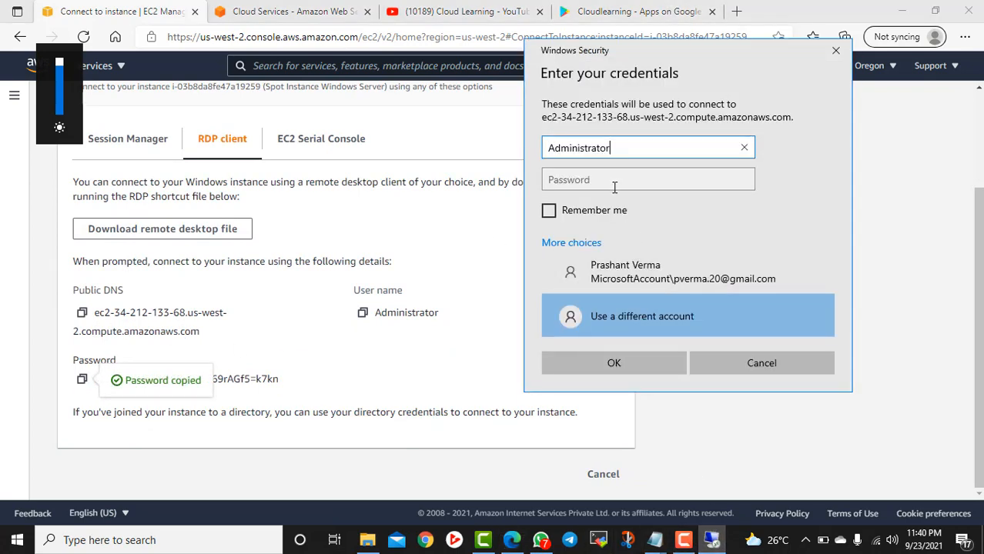
left_click(609, 179)
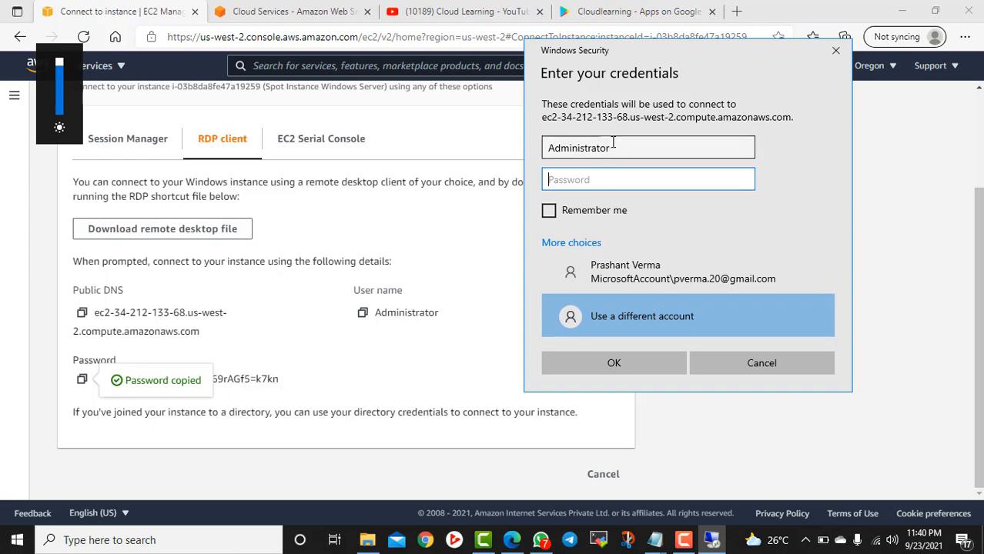
key("ctrl+v")
left_click(586, 366)
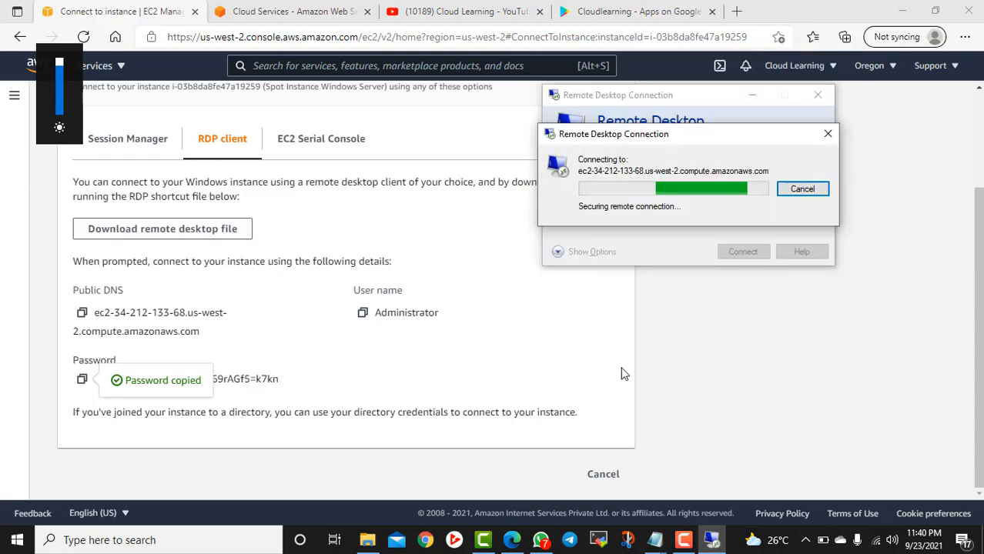
left_click(734, 301)
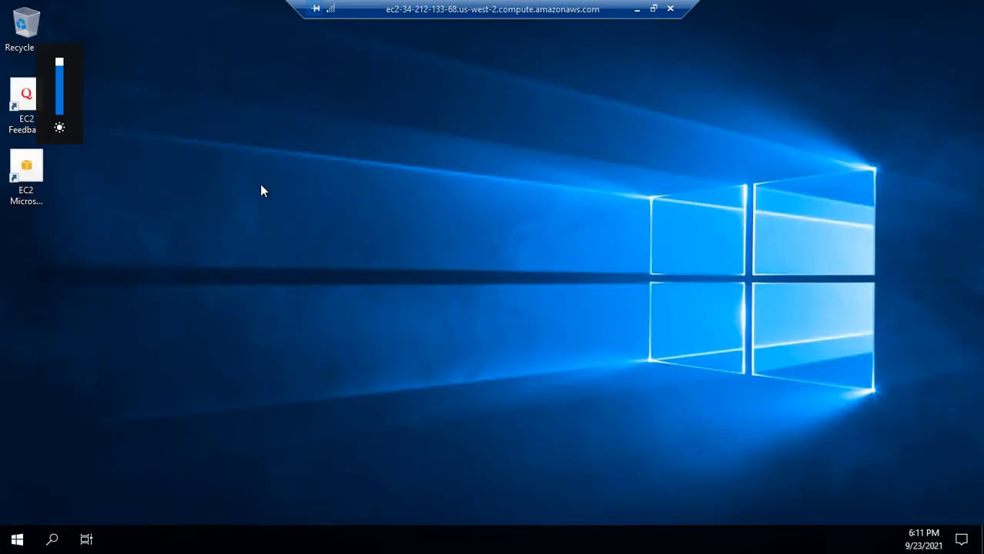
- Open Server Manager on the remote Windows server and dismiss its Windows Admin Center notice
left_click(16, 544)
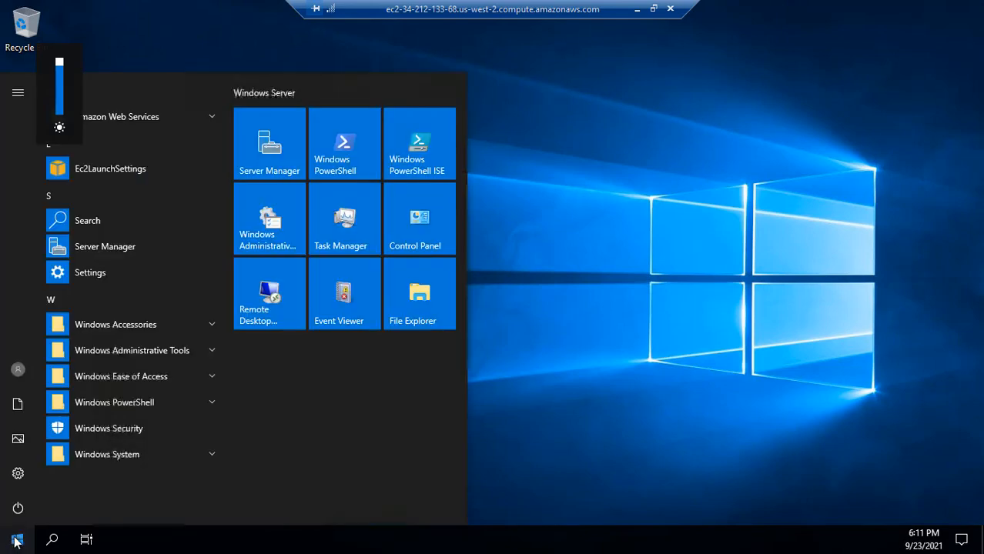
left_click(15, 543)
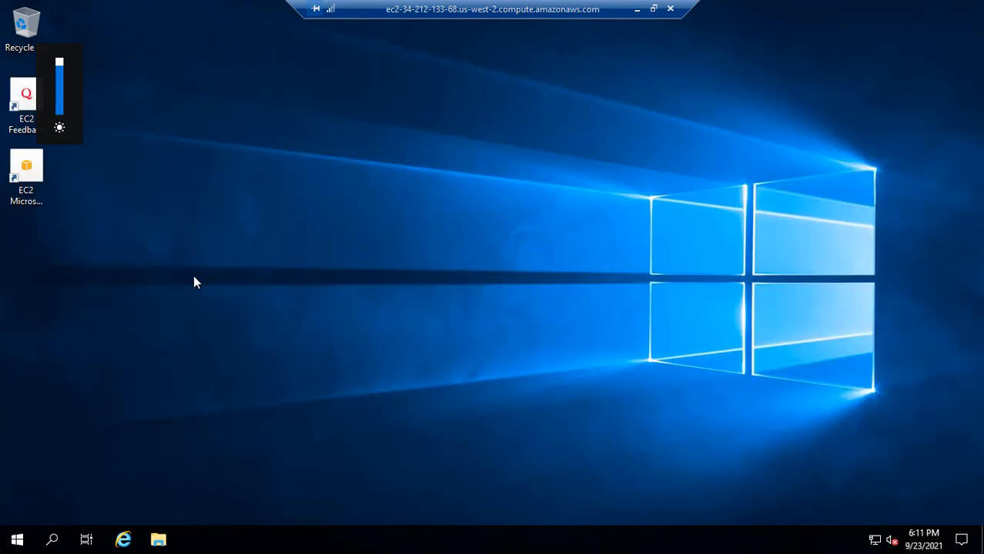
left_click(16, 541)
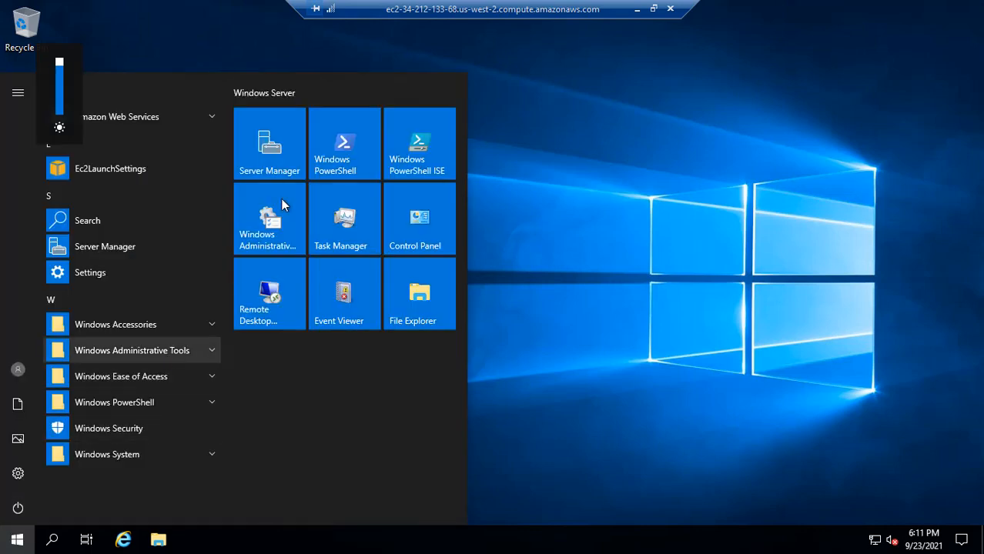
left_click(281, 154)
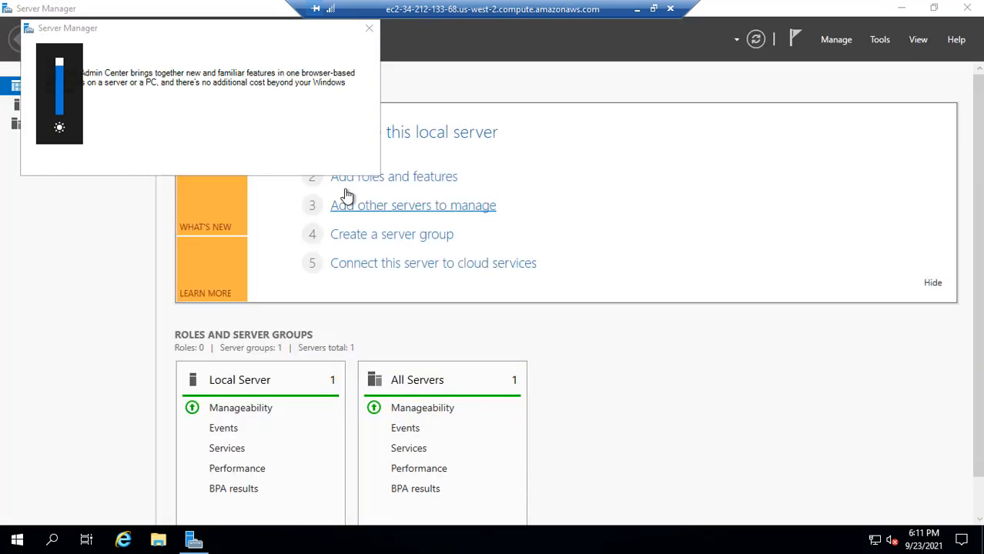
left_click(370, 30)
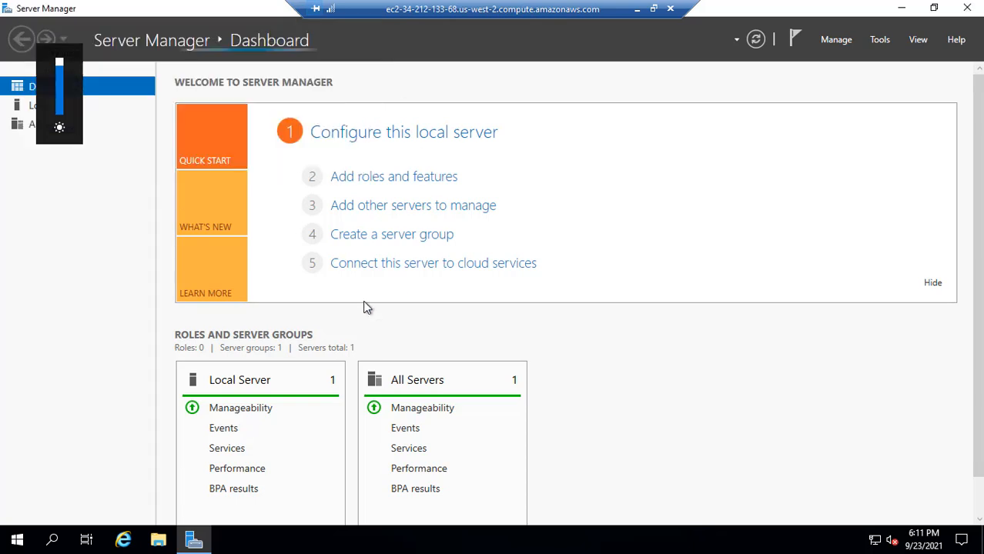
- Turn off Internet Explorer Enhanced Security Configuration for administrators and users on the local server, and close Server Manager
left_click(50, 109)
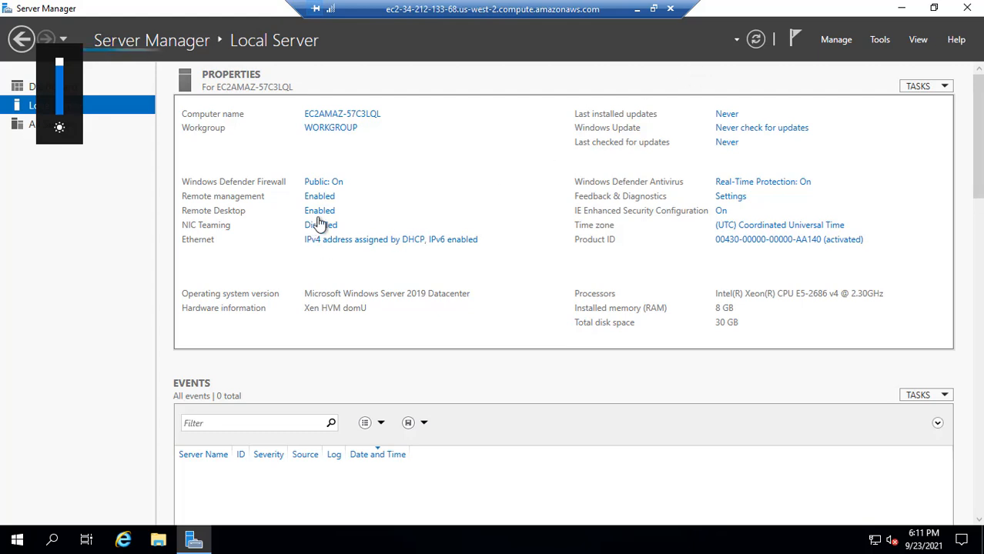
left_click(721, 211)
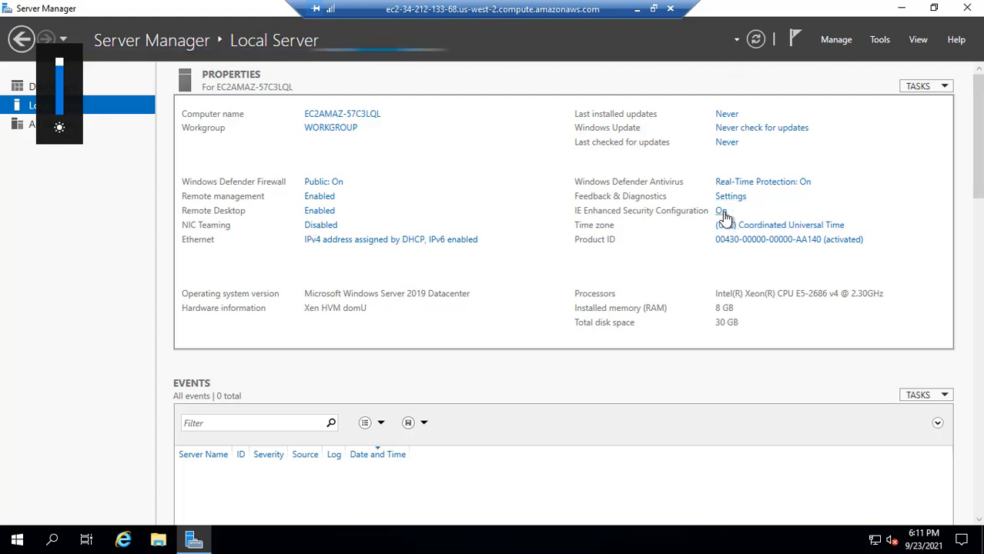
left_click(399, 250)
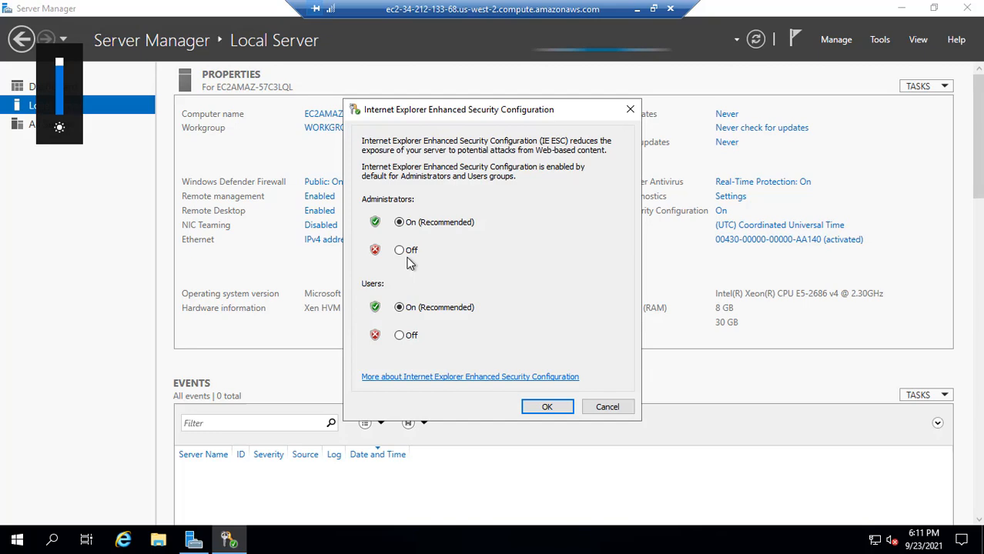
left_click(400, 335)
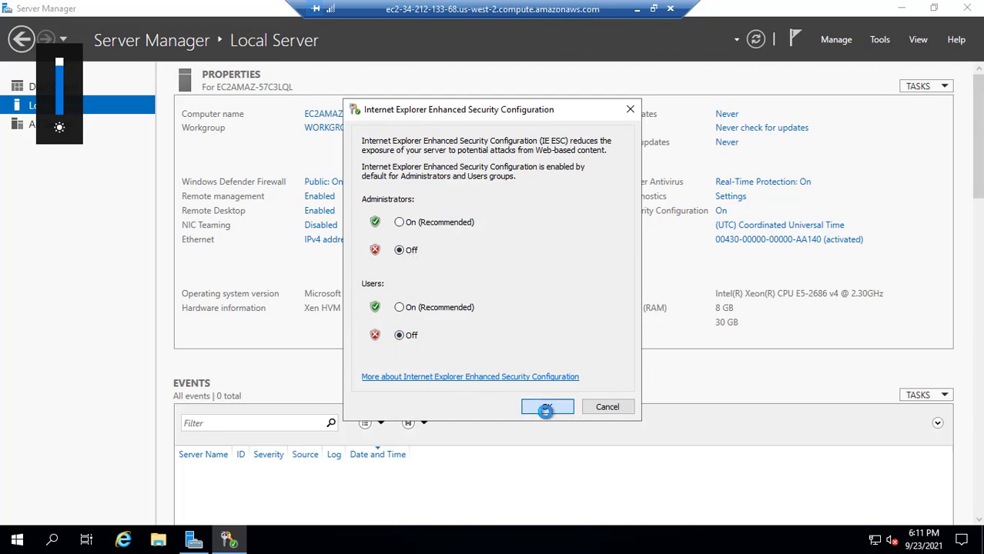
left_click(546, 408)
left_click(967, 8)
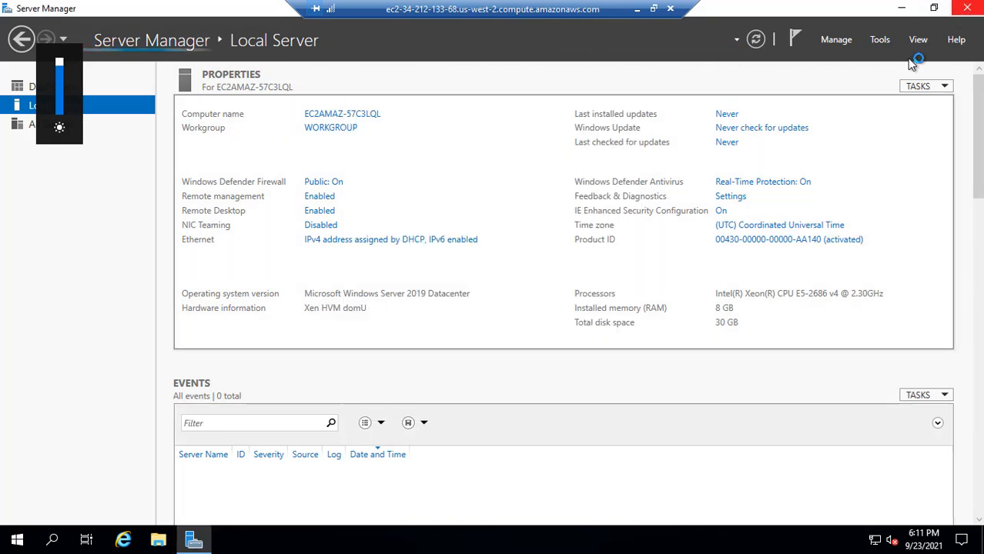
- Open File Explorer on the remote server and move its window away from the instance details shown on the desktop
left_click(15, 542)
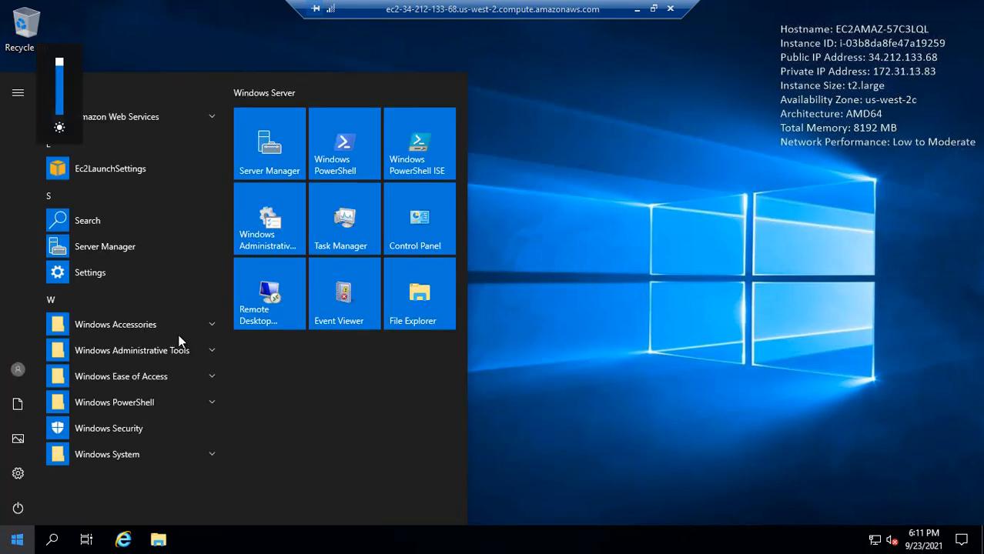
left_click(428, 314)
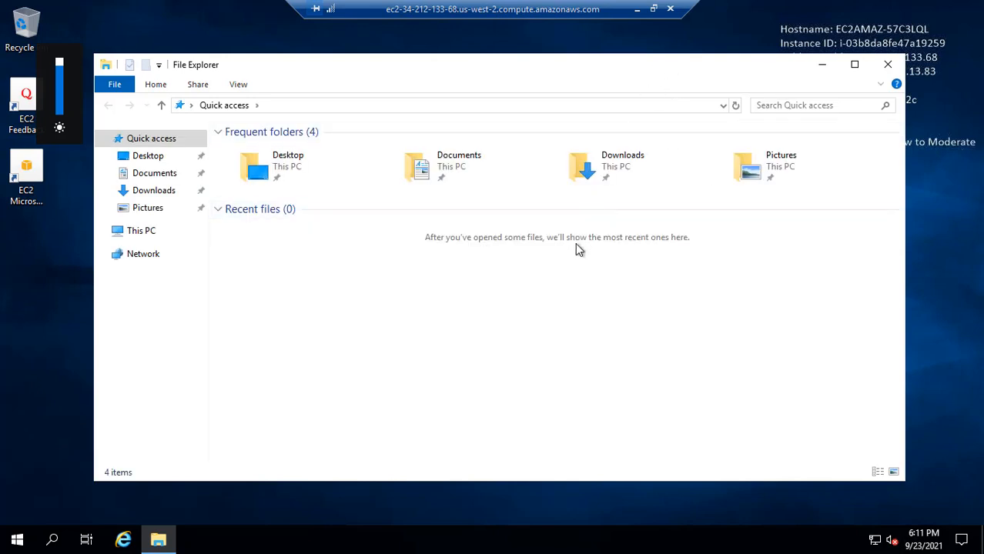
left_click_drag(575, 244, 775, 108)
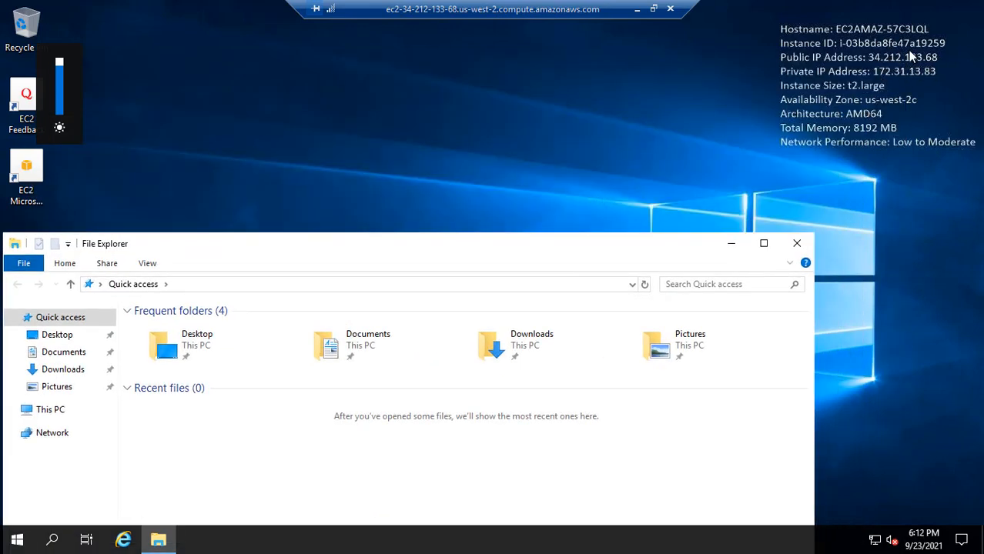
left_click(891, 131)
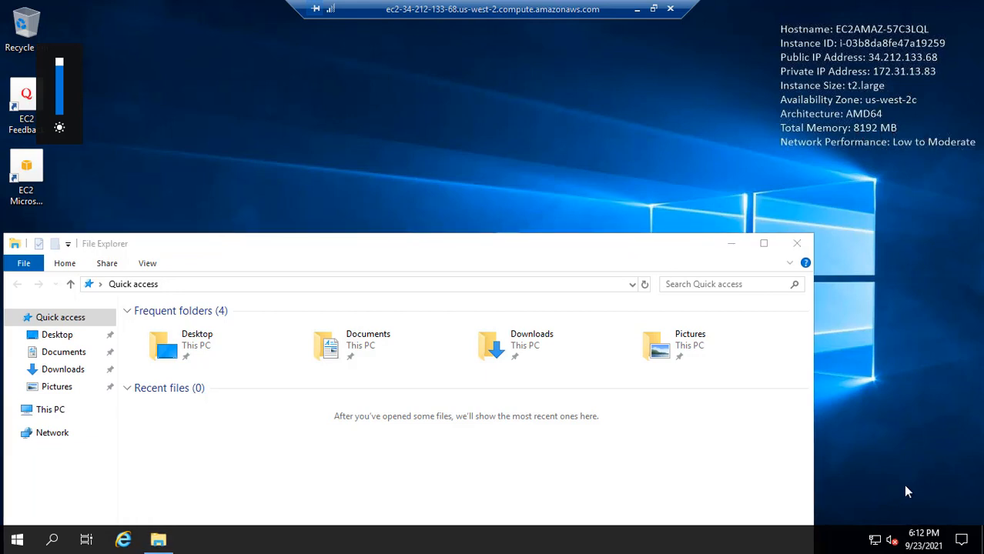
- Examine the server's CPU and memory performance in the detailed view of Task Manager, and close it
right_click(769, 545)
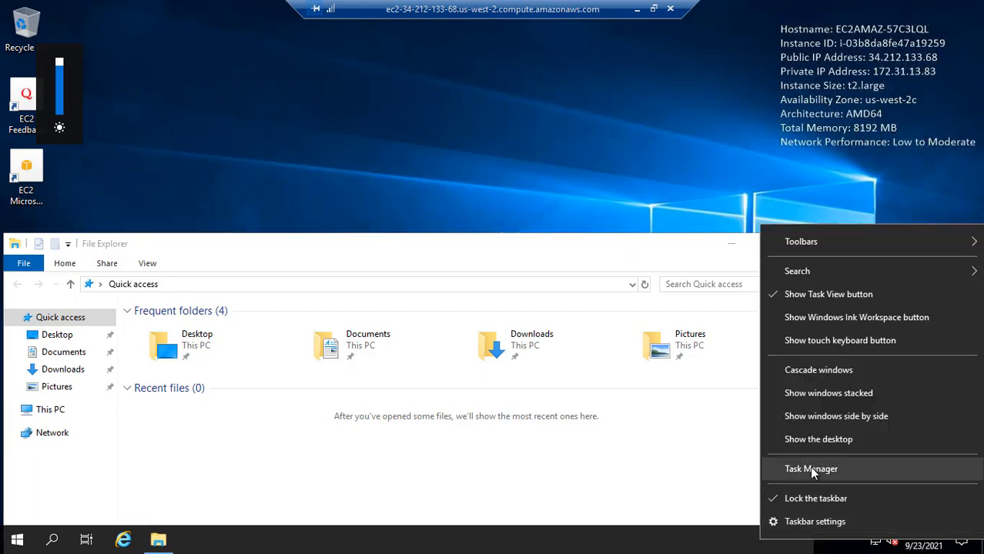
left_click(809, 466)
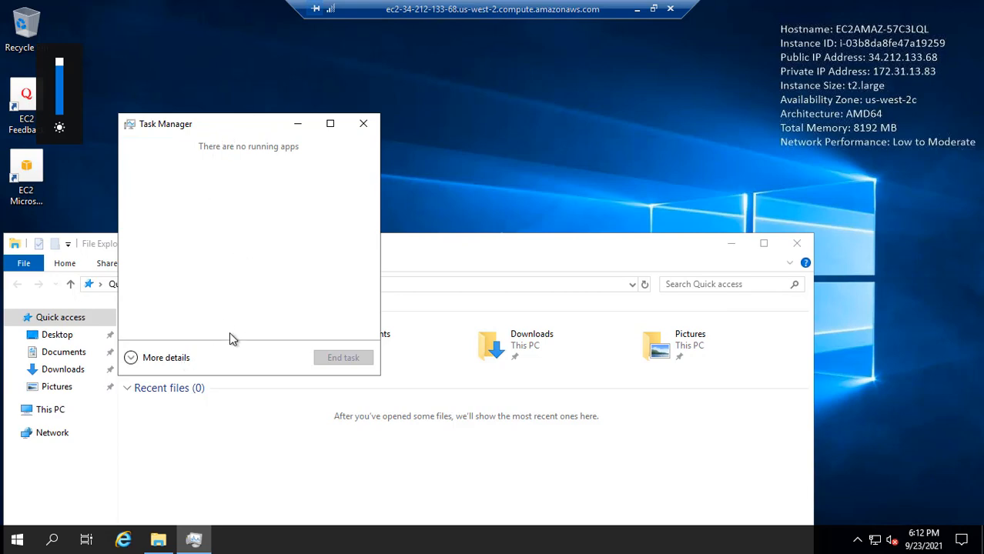
left_click(163, 357)
left_click(194, 159)
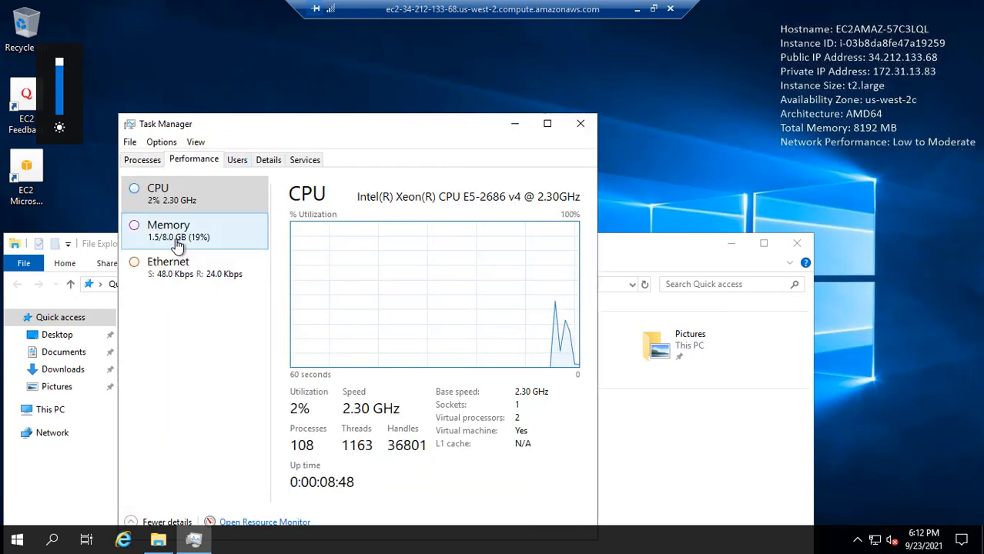
left_click(172, 202)
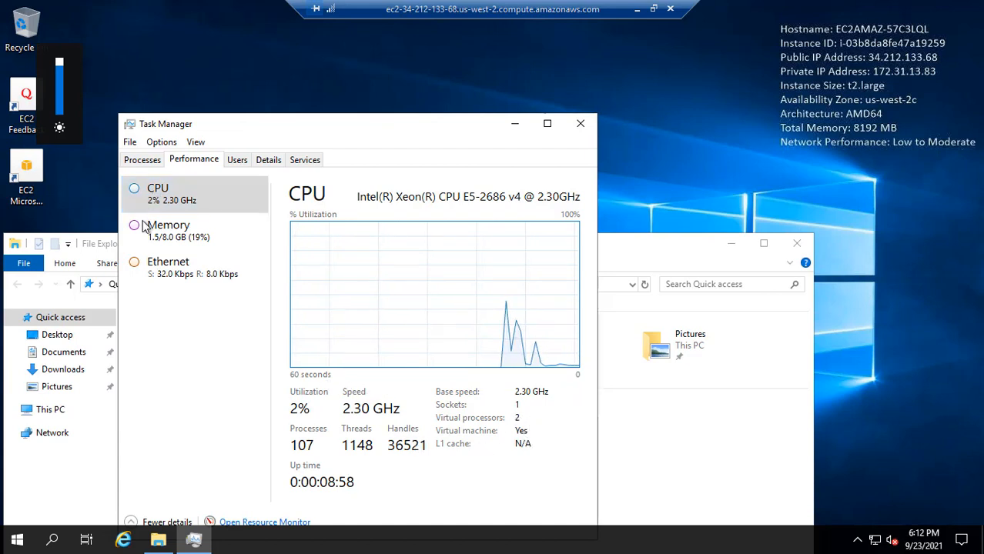
left_click(169, 232)
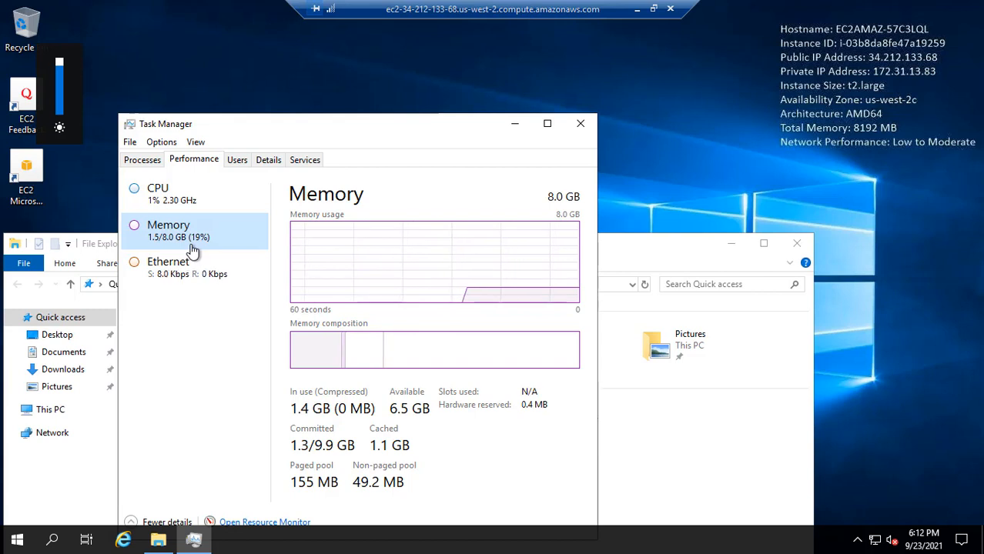
left_click(580, 123)
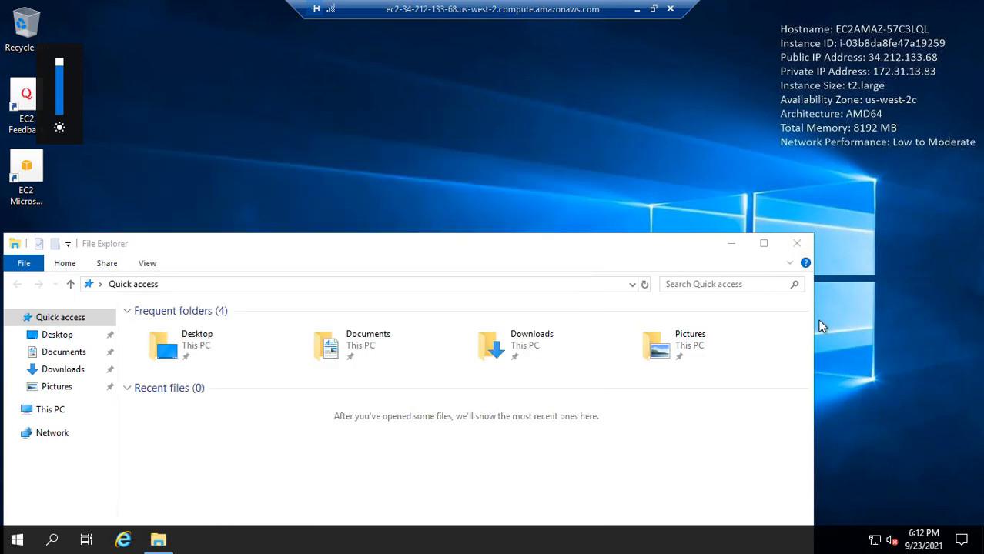
- Close File Explorer and disconnect the Remote Desktop session from the Windows server
left_click(799, 243)
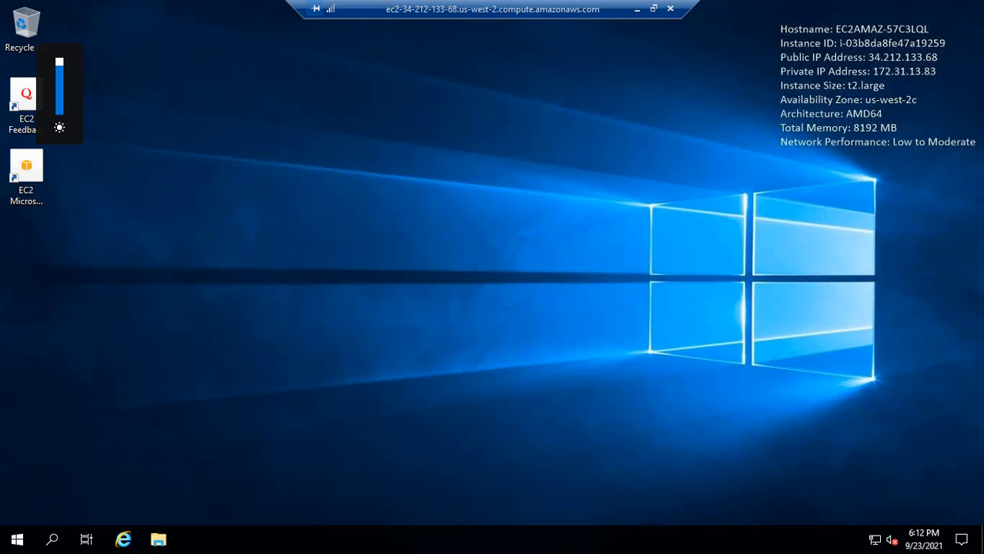
left_click(17, 539)
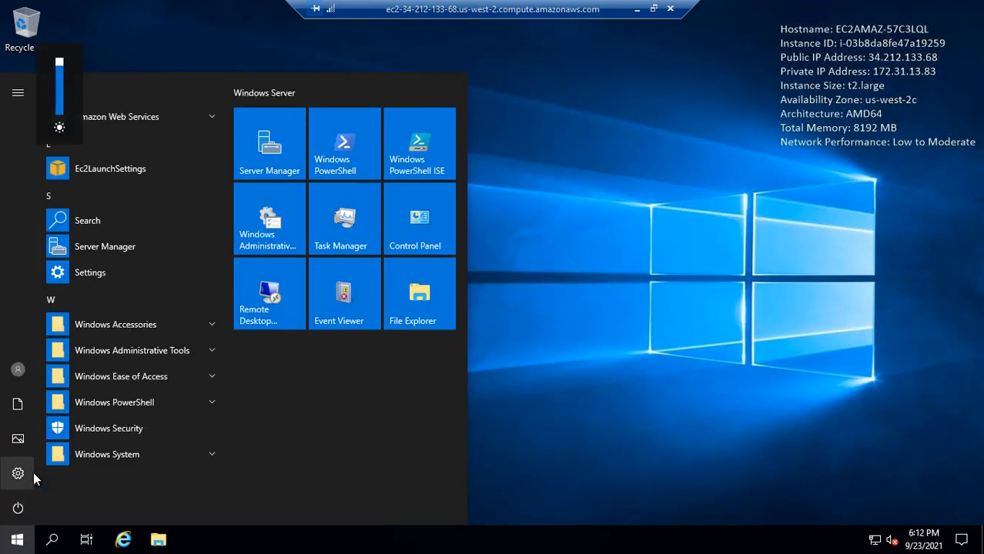
left_click(17, 508)
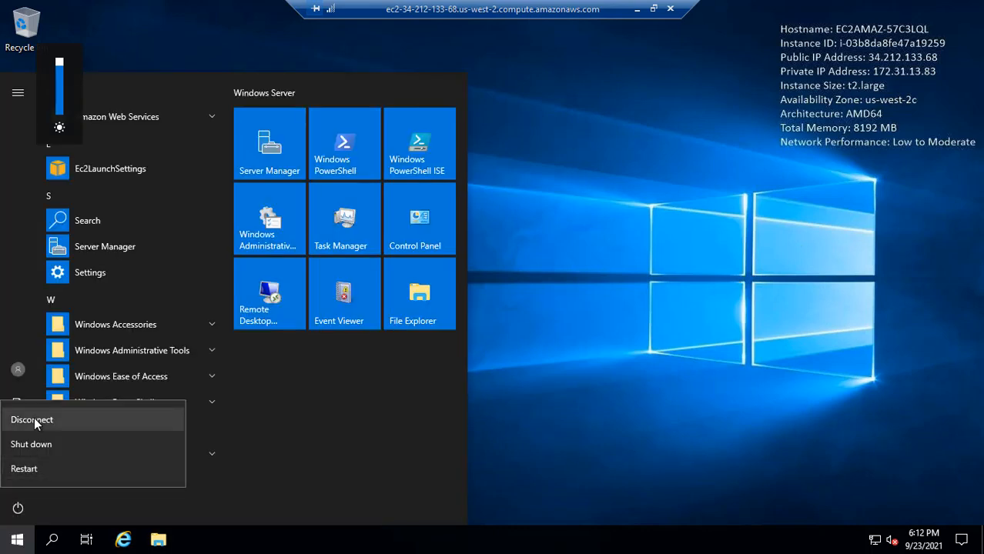
left_click(35, 422)
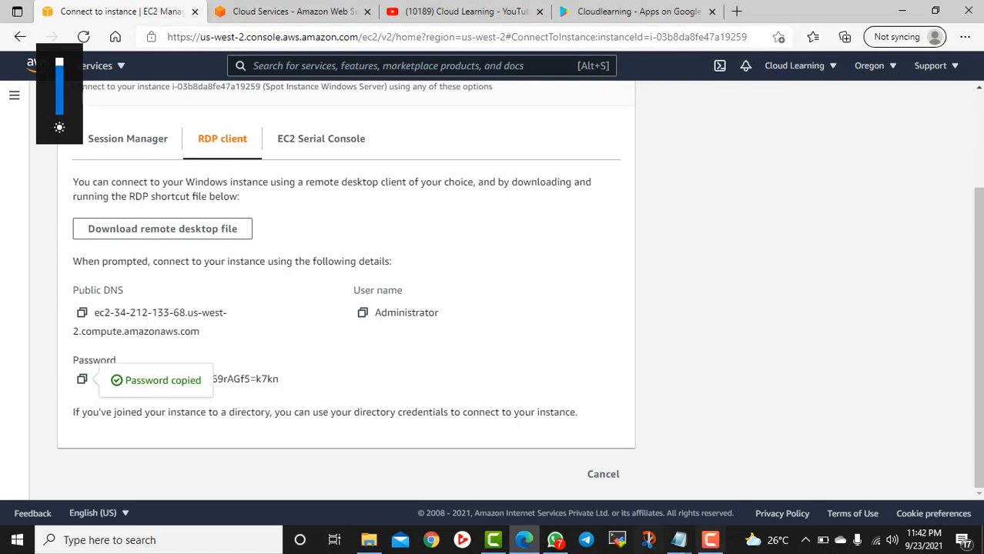
- Expand the EC2 console navigation in the browser and open the Spot Requests list
scroll(350, 308, "up", 2)
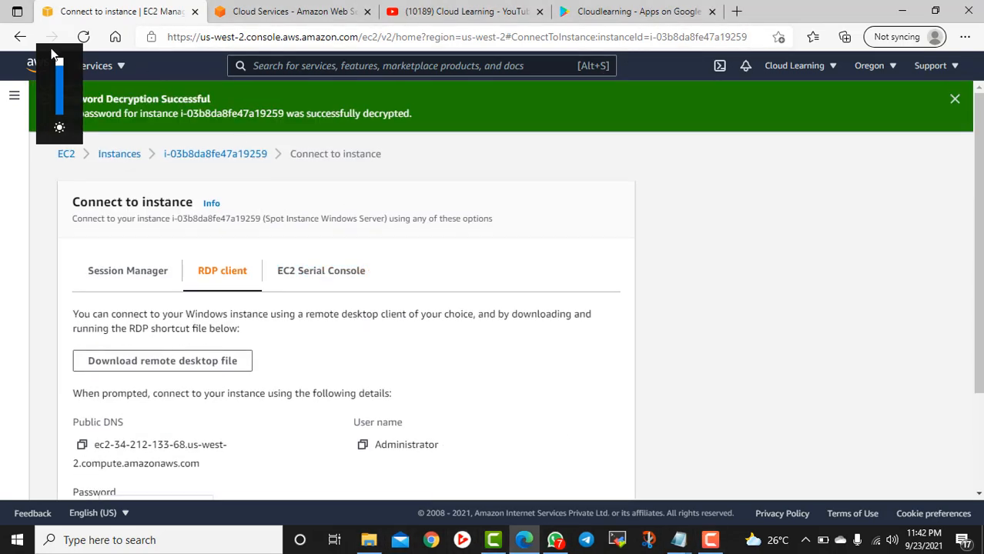
left_click(13, 95)
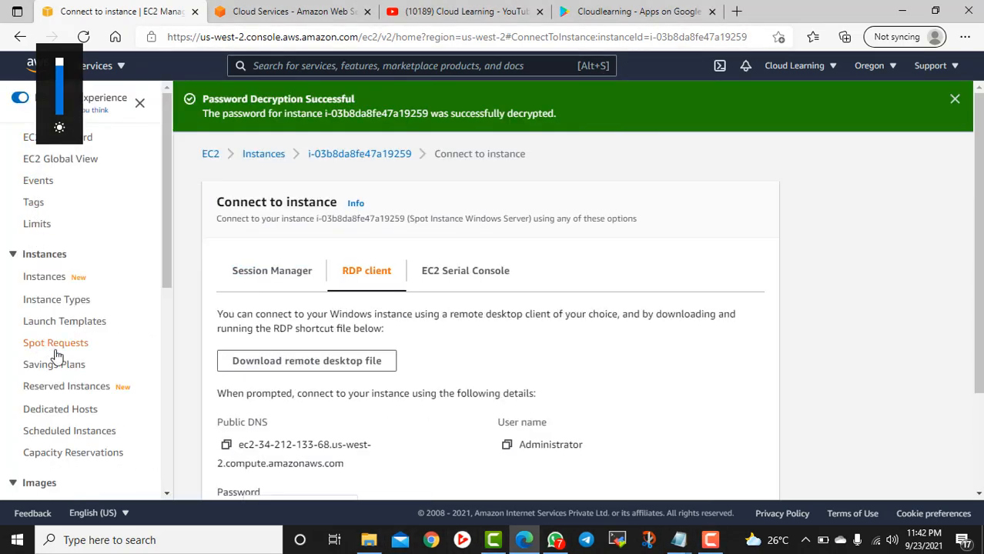
scroll(56, 356, "down", 3)
scroll(55, 321, "up", 1)
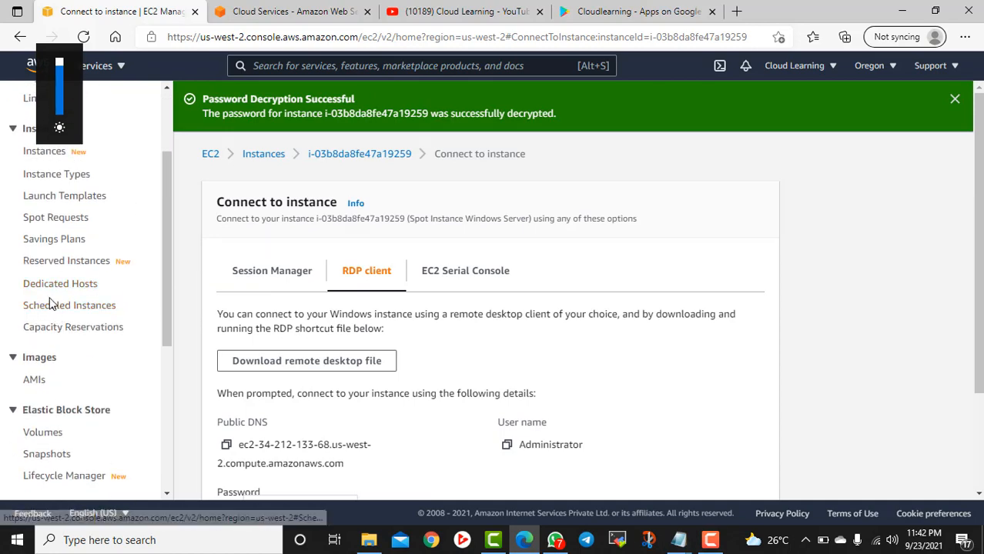
scroll(54, 408, "down", 1)
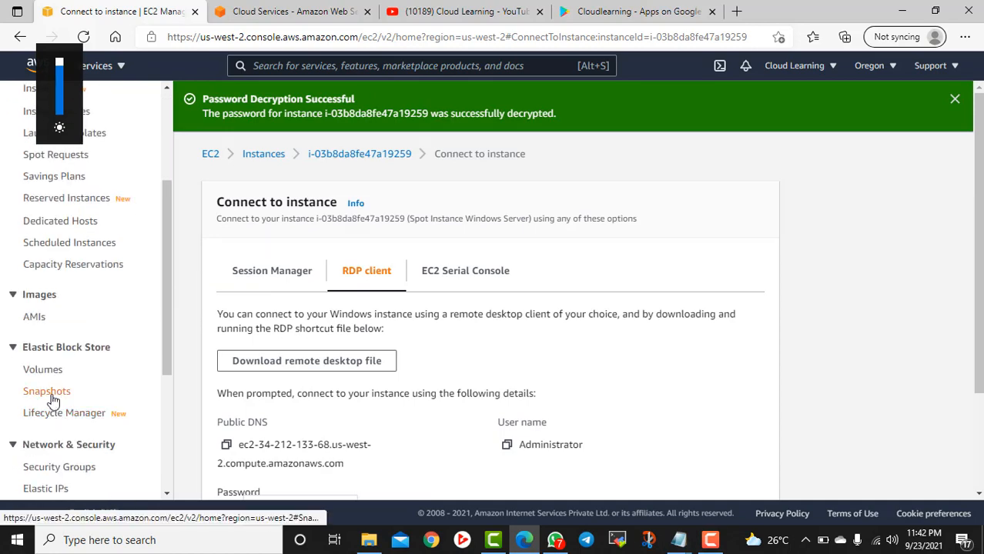
scroll(52, 396, "down", 2)
scroll(66, 346, "up", 1)
scroll(62, 304, "up", 3)
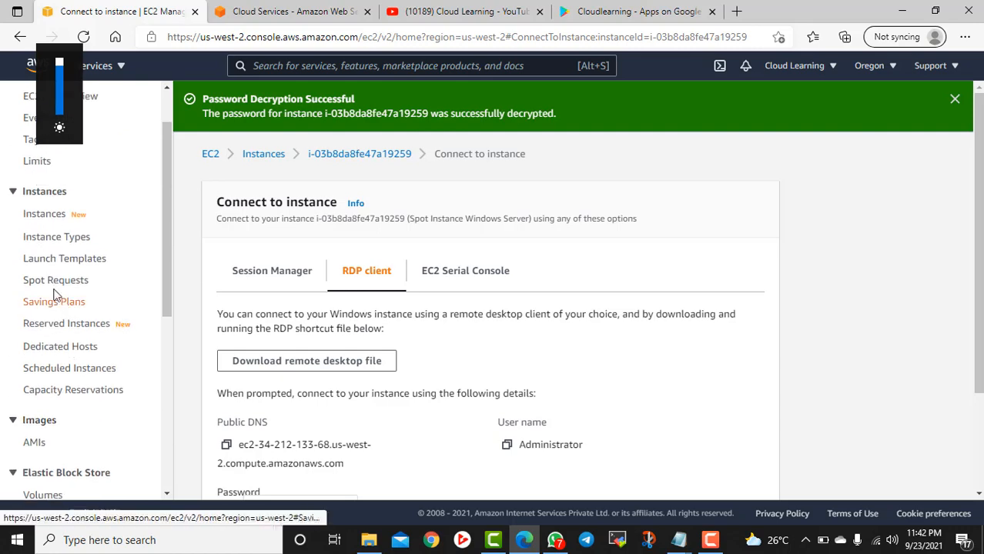
left_click(49, 281)
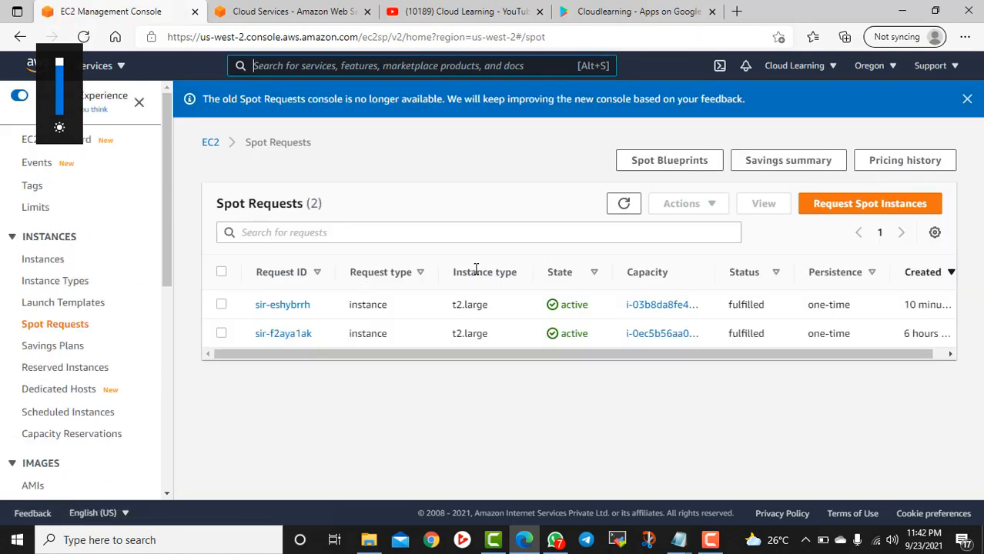
- Review the savings summary of the Spot Instances and close it
scroll(523, 361, "right", 1)
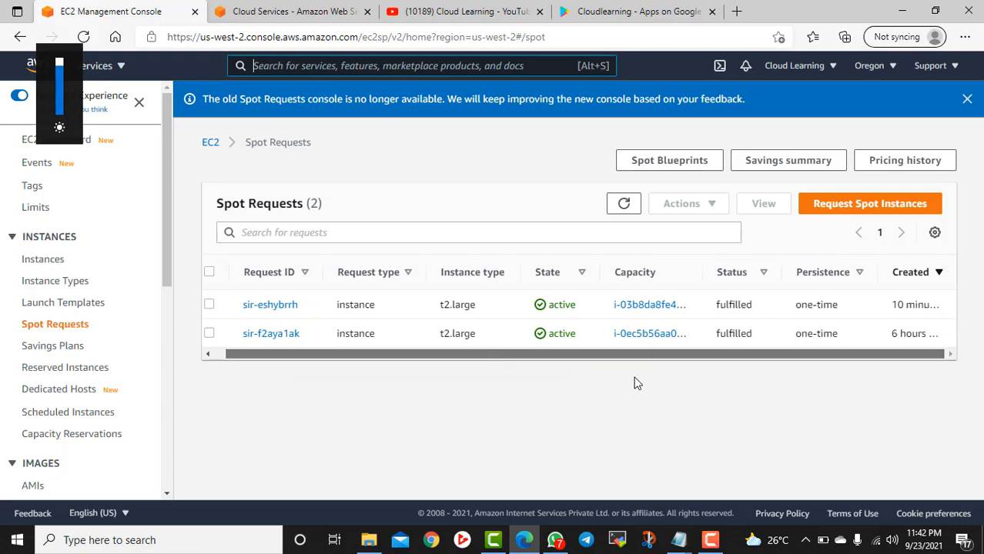
left_click(793, 160)
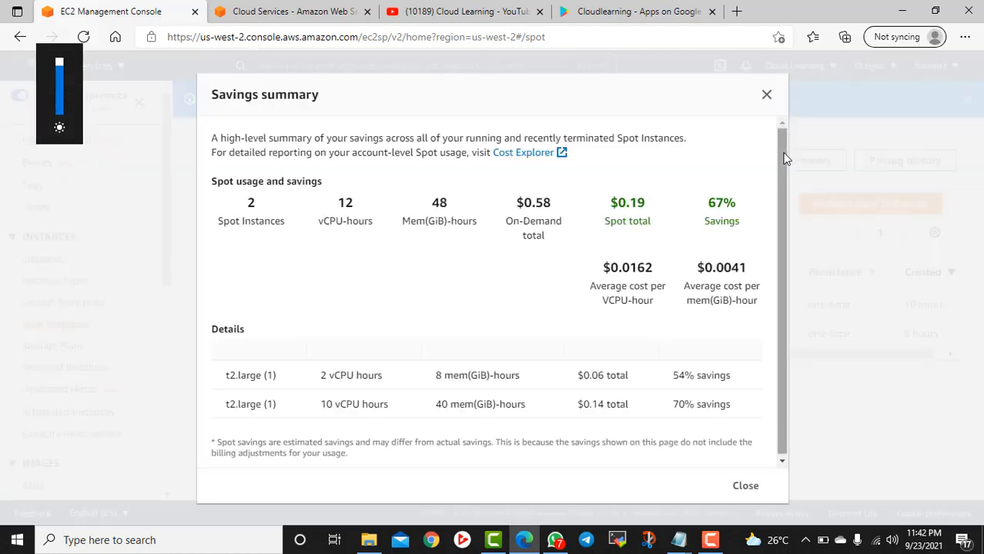
left_click(766, 94)
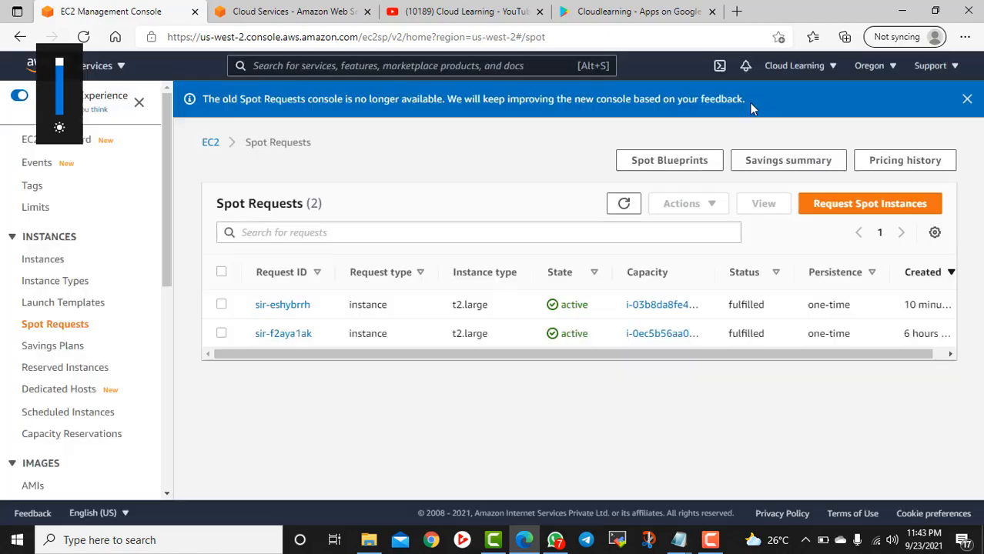
- Cancel both t2.large Spot requests, terminating their instances, and check the instance states in the Instances list
left_click(222, 273)
left_click(706, 204)
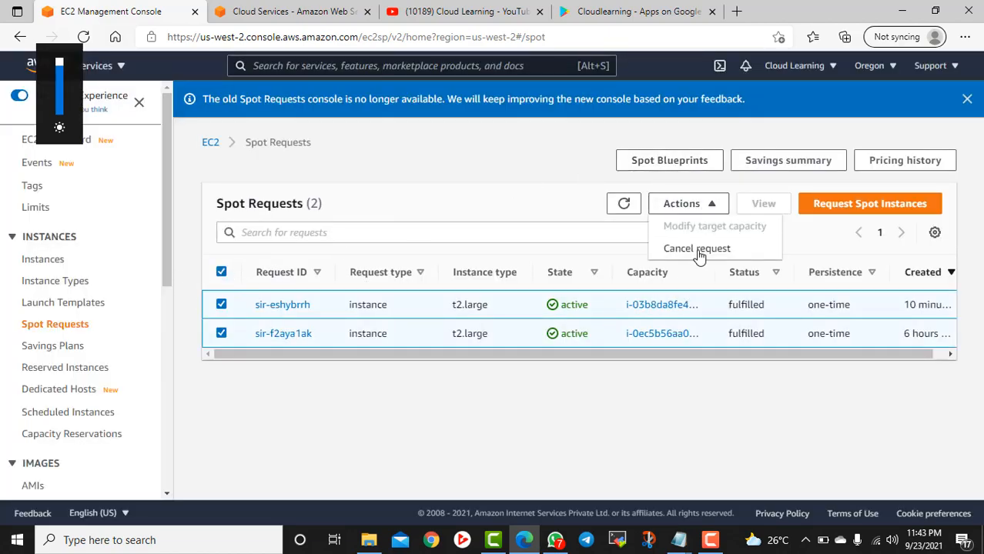
left_click(698, 250)
left_click(645, 365)
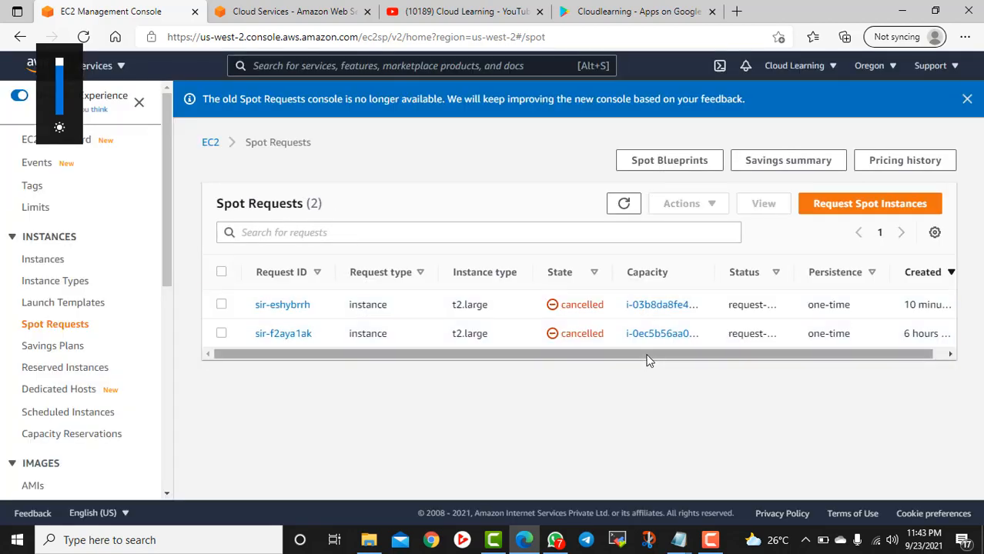
left_click(41, 259)
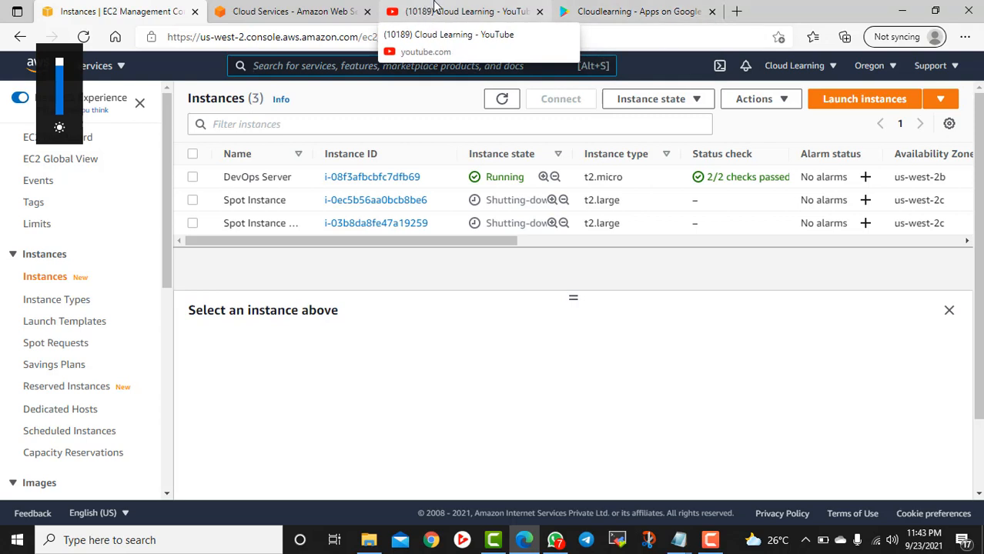
- Show the Cloudlearning app's Google Play page, and close it along with the Cloud Learning YouTube page
left_click(620, 10)
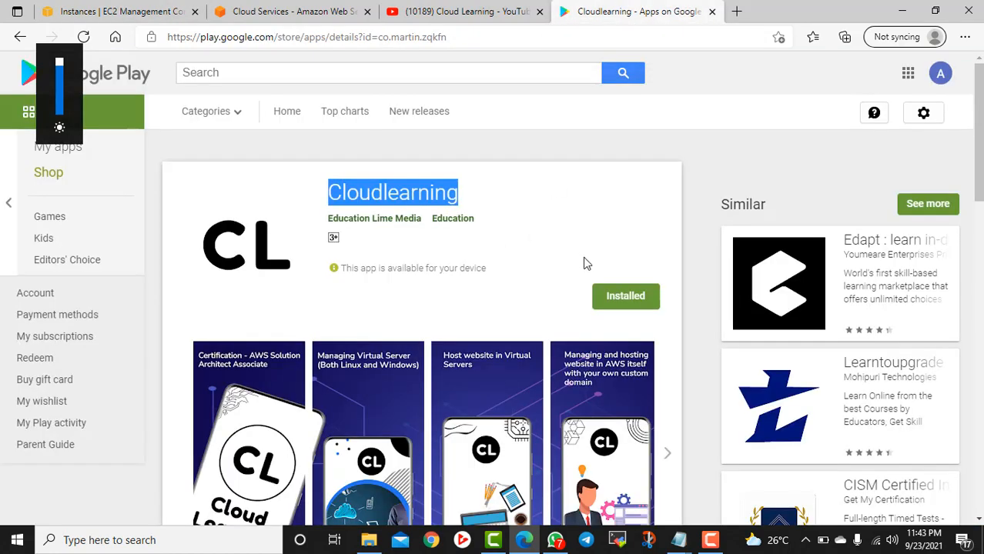
left_click(712, 13)
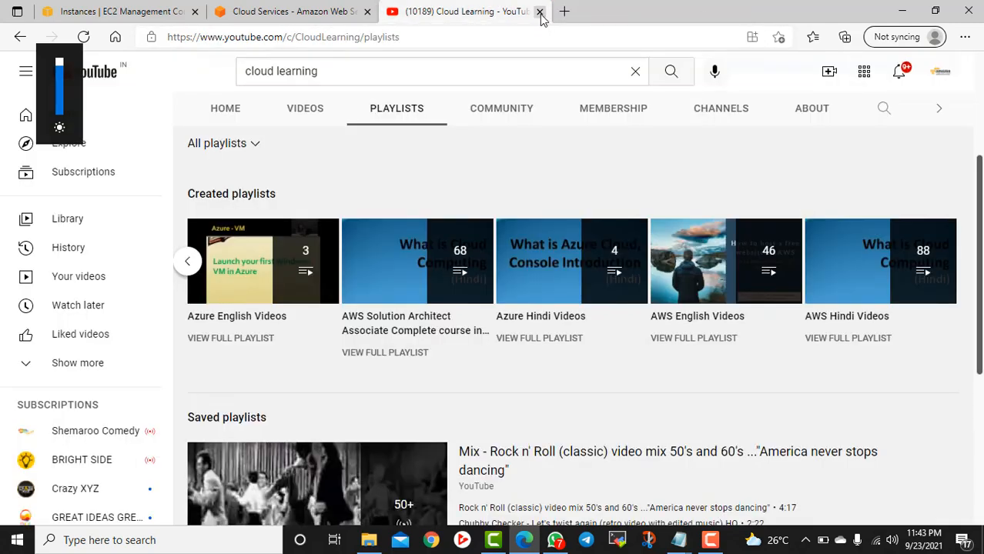
left_click(540, 13)
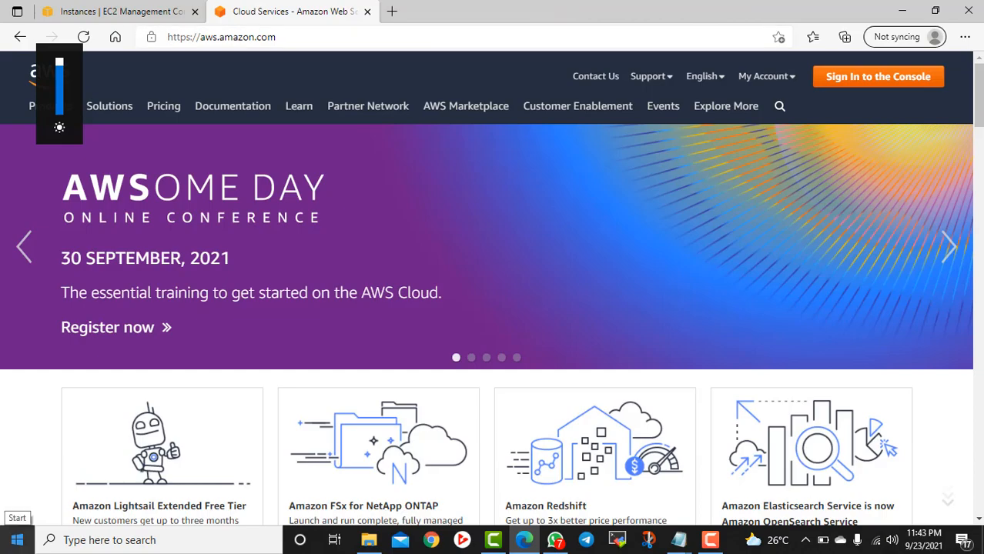